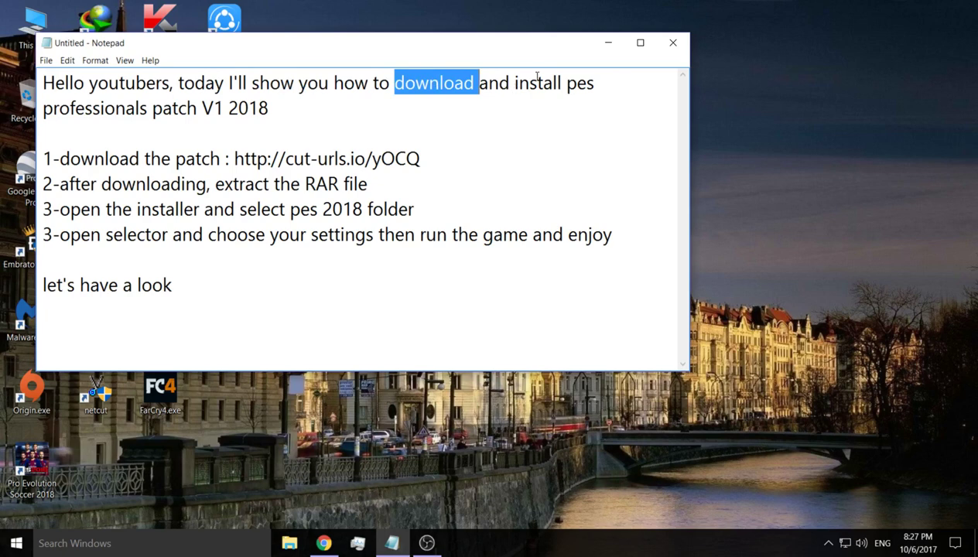
- Read the note's introduction and its first instruction about downloading the PES Professionals patch
double_click(537, 83)
double_click(580, 83)
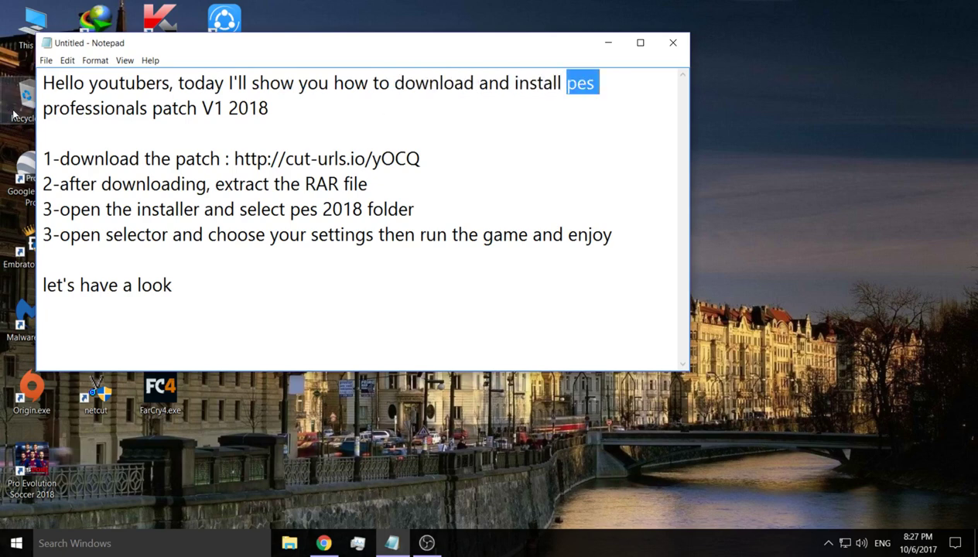
double_click(67, 108)
double_click(183, 109)
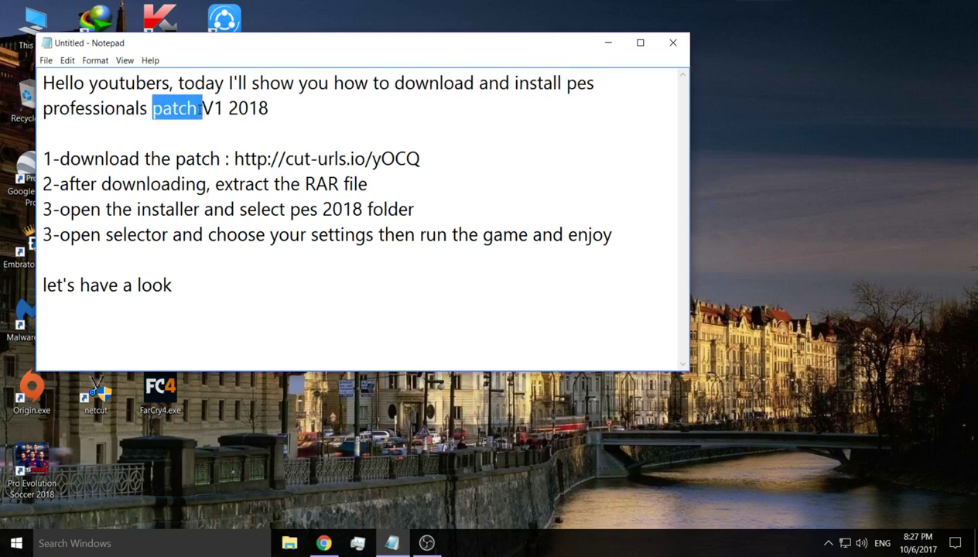
double_click(214, 109)
double_click(217, 110)
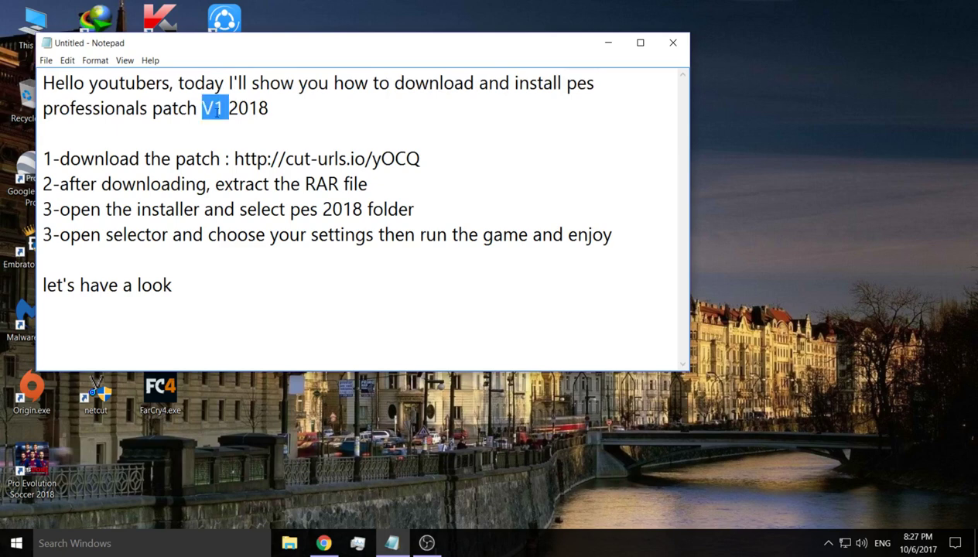
double_click(249, 109)
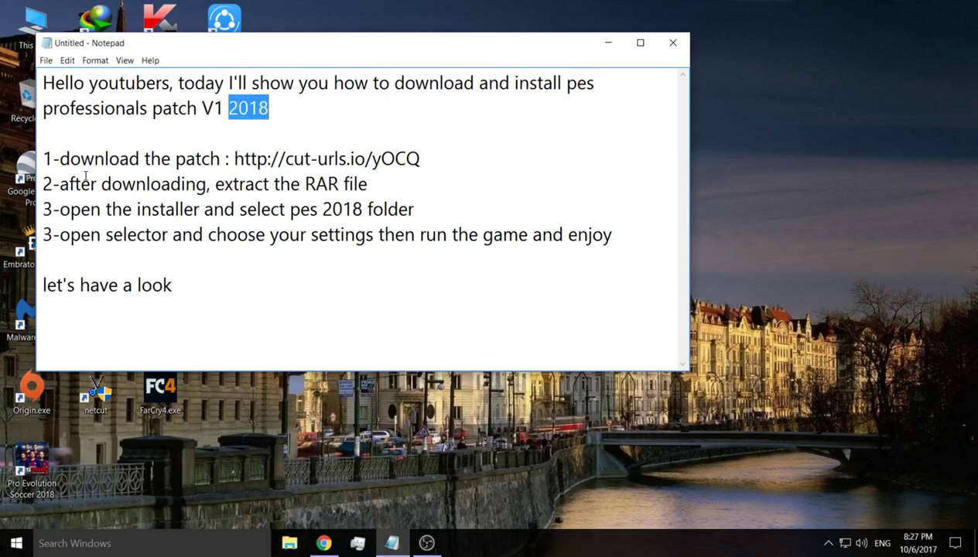
left_click_drag(62, 159, 43, 161)
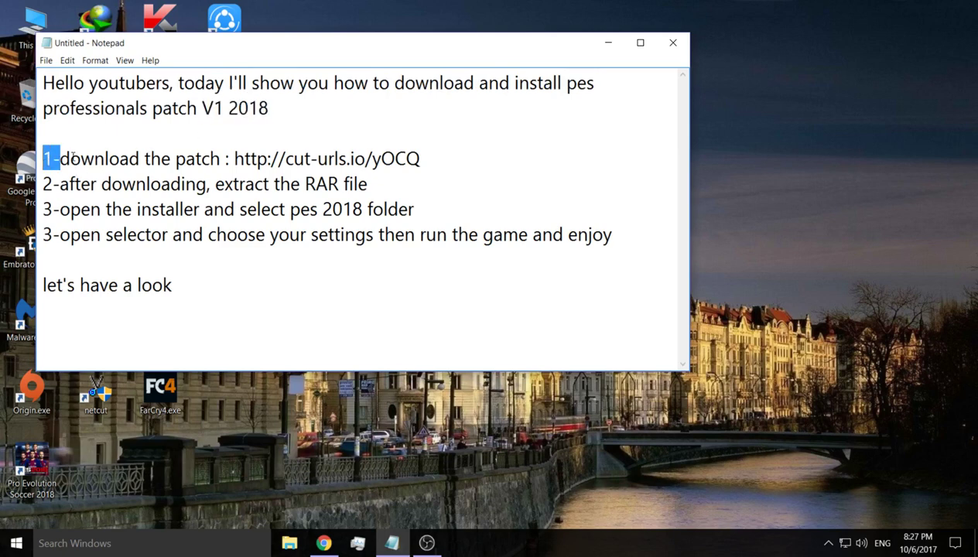
double_click(99, 161)
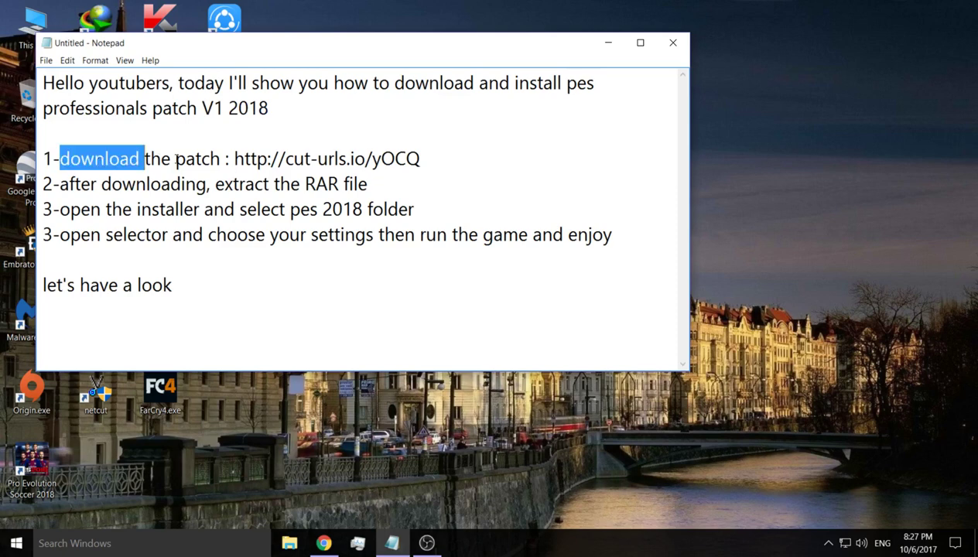
double_click(151, 159)
double_click(198, 159)
- Copy the patch download link from the note and open it in a new Chrome tab
left_click(235, 158)
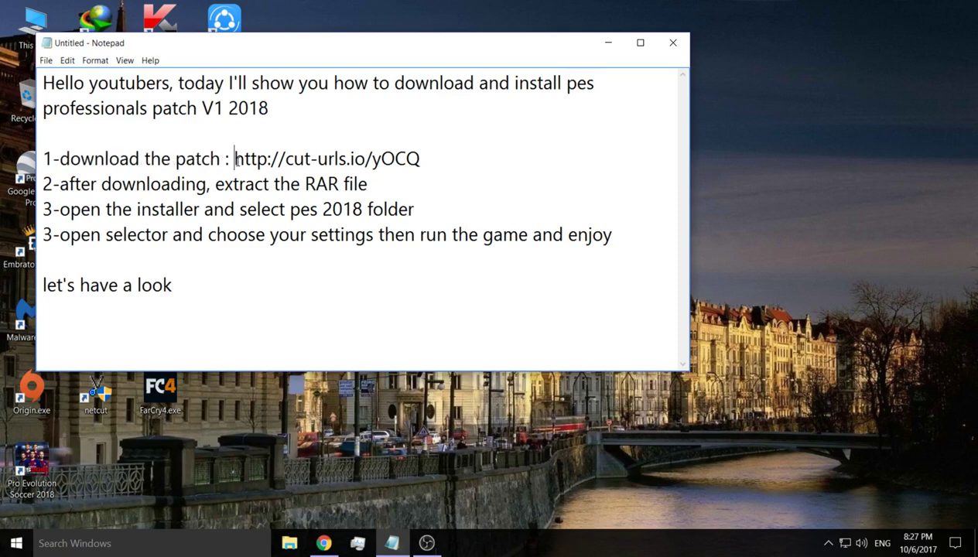
left_click_drag(236, 159, 458, 148)
key("ctrl+c")
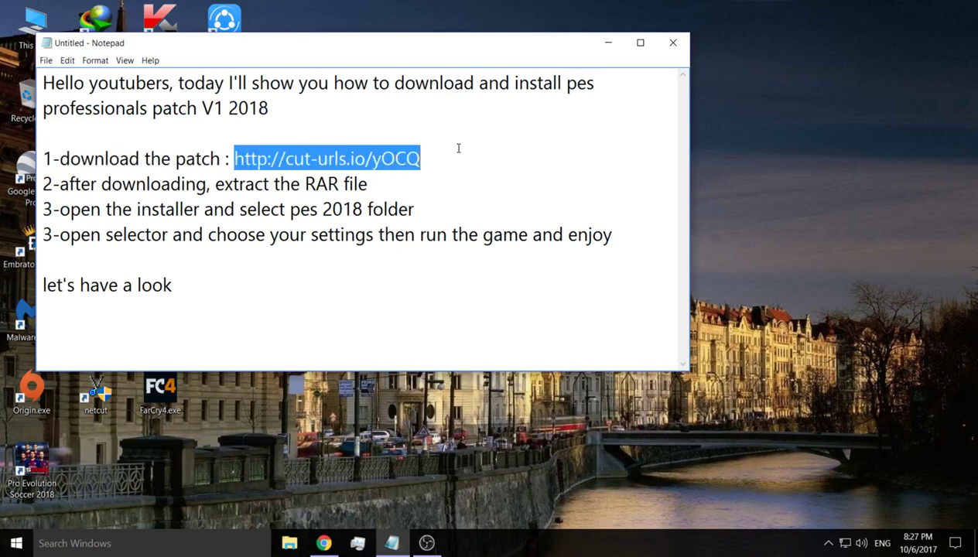
left_click(324, 543)
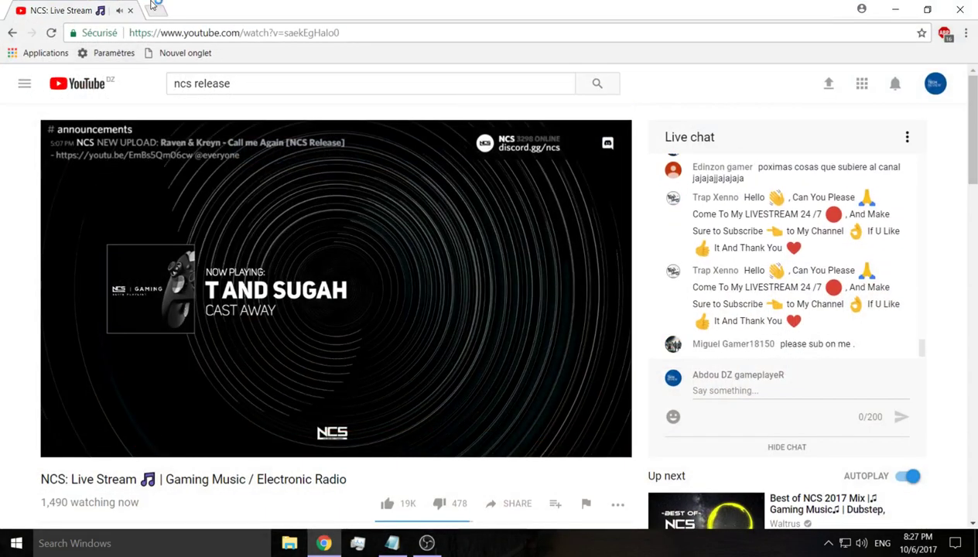
left_click(155, 8)
key("ctrl+v")
key("Return")
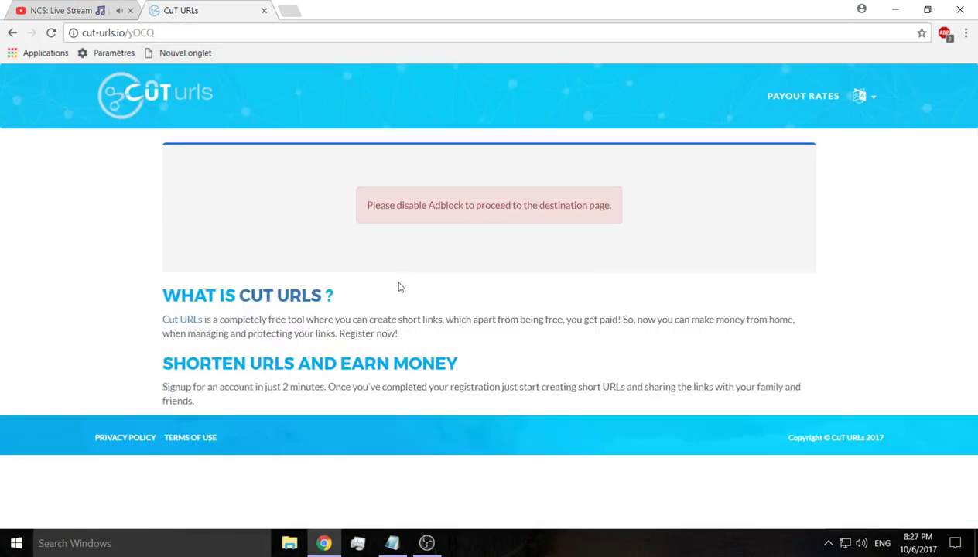
- Disable Adblock Plus for the cut-urls.io site and reload the page
left_click(944, 32)
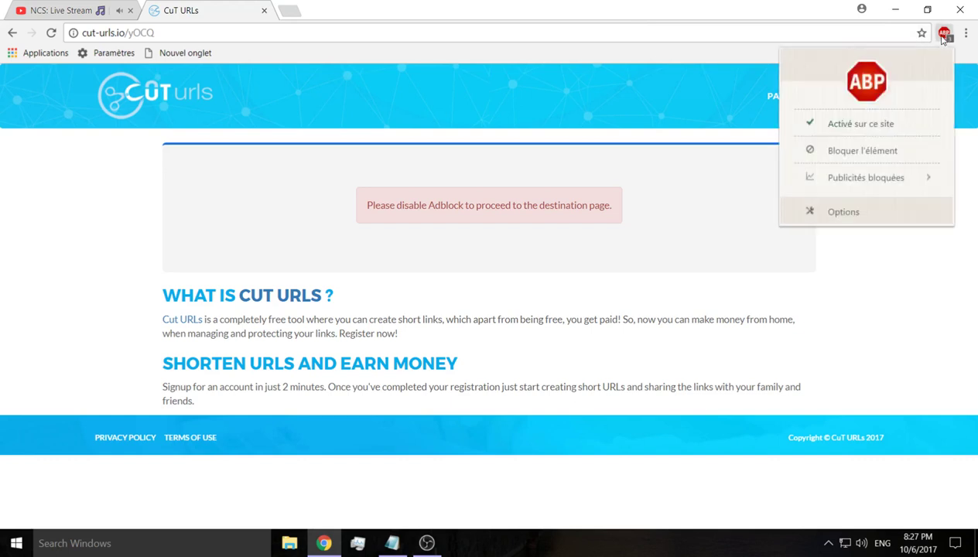
left_click(851, 124)
left_click(51, 32)
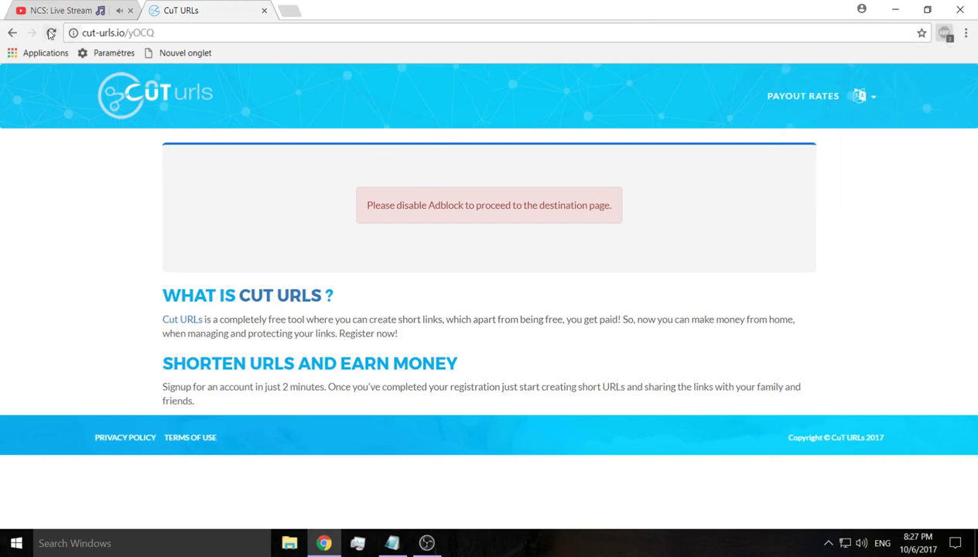
- Complete the captcha on the short-link page, continue, and get the destination link after the countdown
left_click(394, 436)
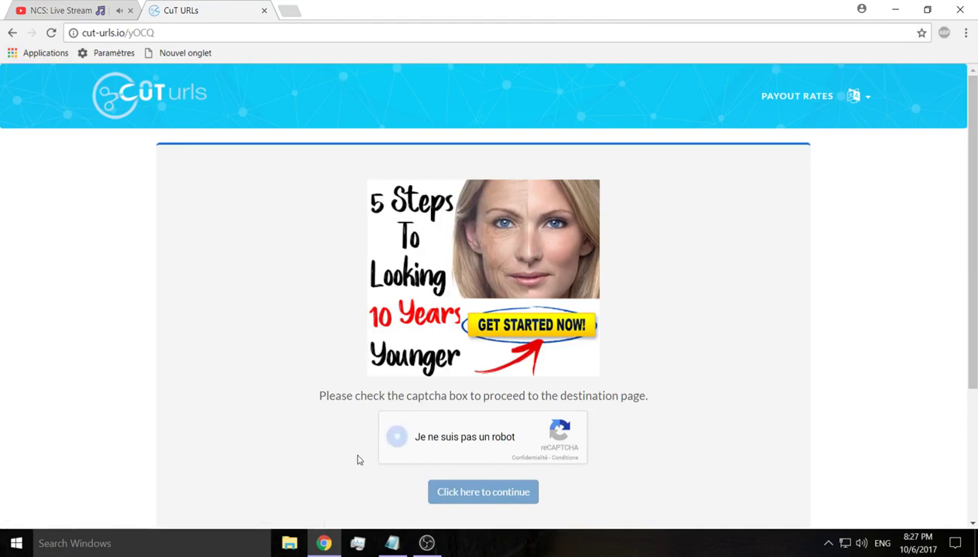
left_click(467, 500)
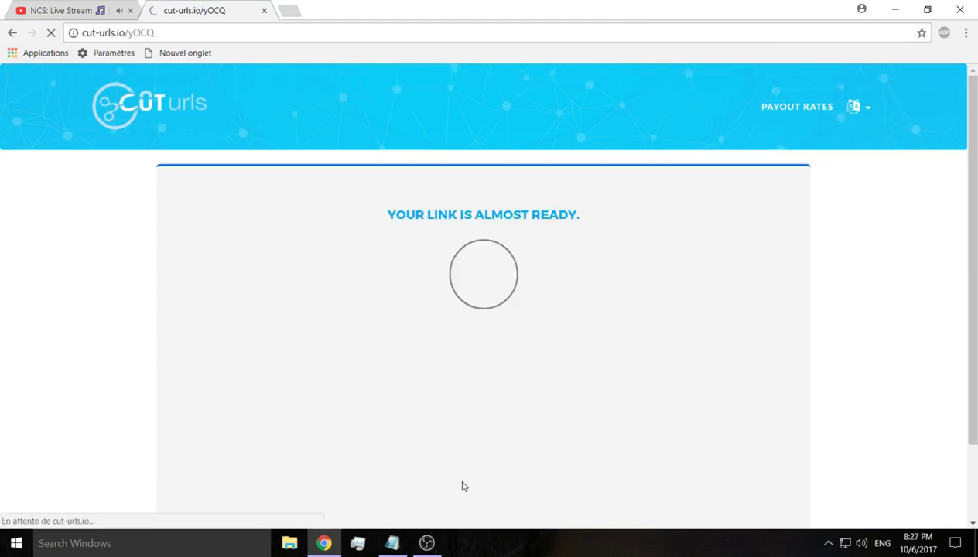
scroll(422, 345, "down", 2)
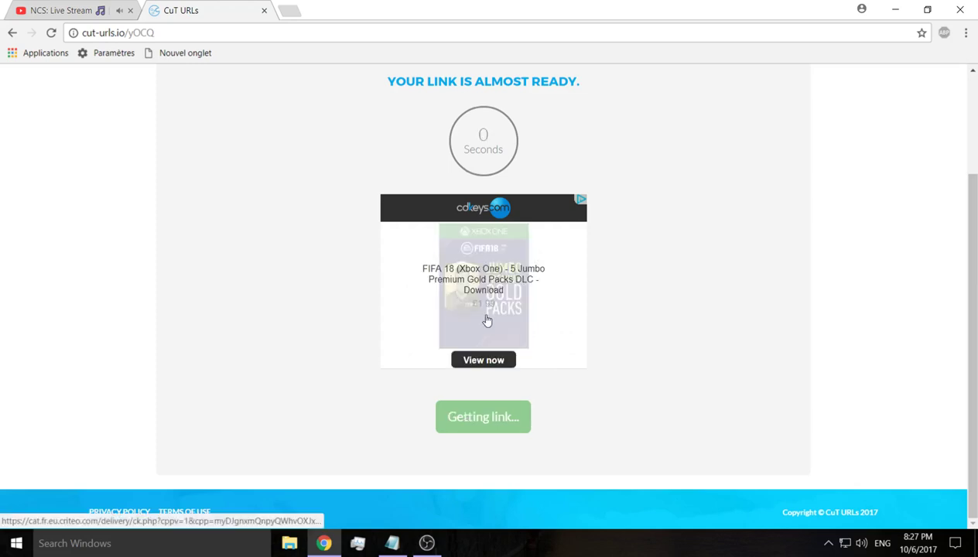
left_click(491, 423)
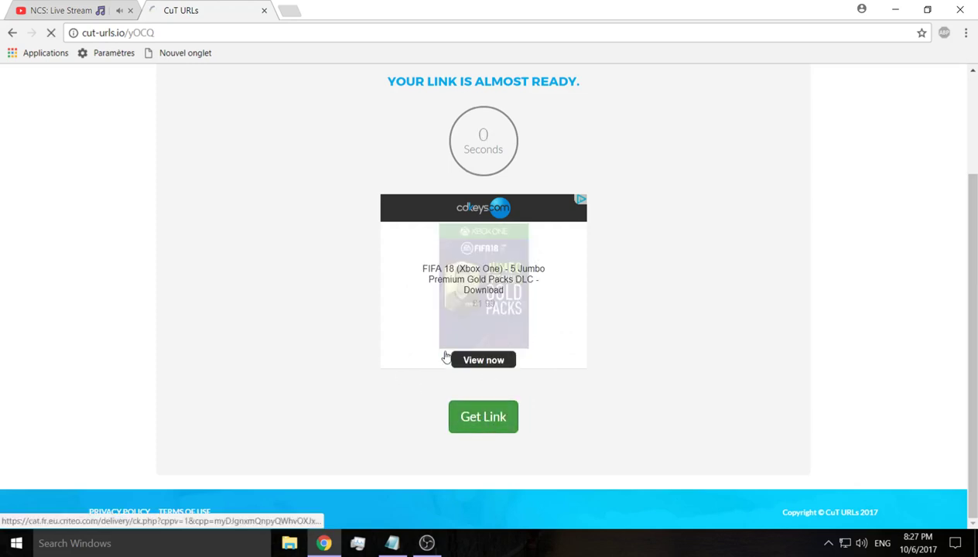
- Request the free download of PES Professionals 2018 V1.rar and complete the captcha check
scroll(474, 325, "down", 3)
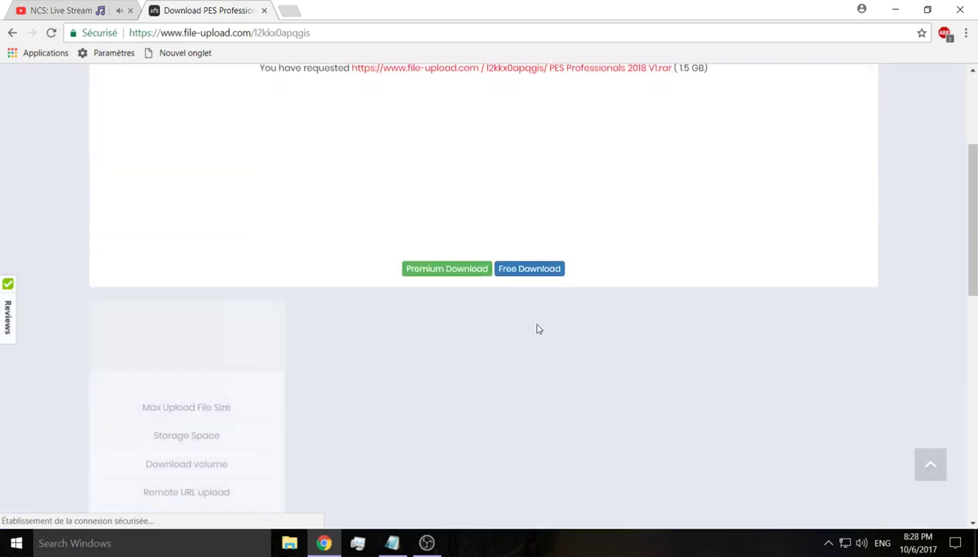
left_click(526, 269)
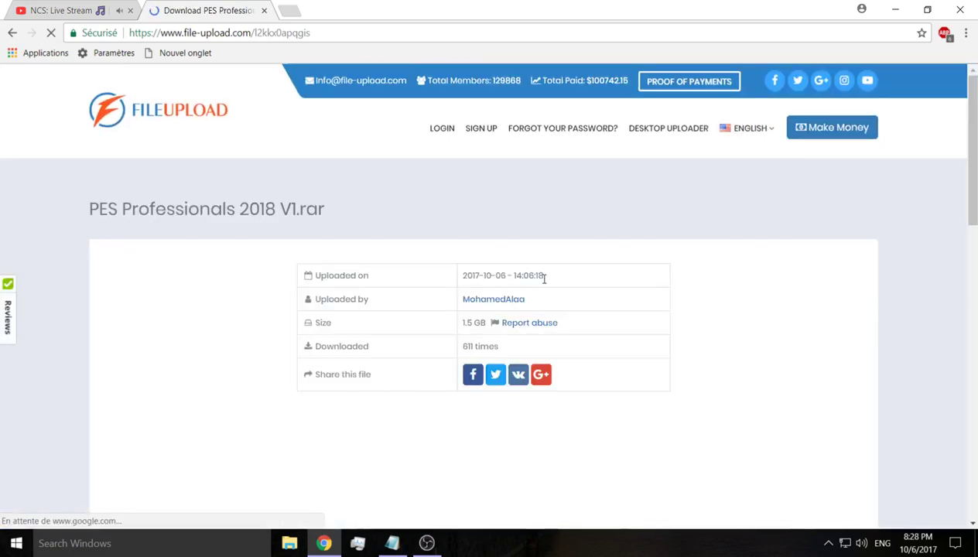
scroll(496, 286, "down", 6)
left_click(397, 310)
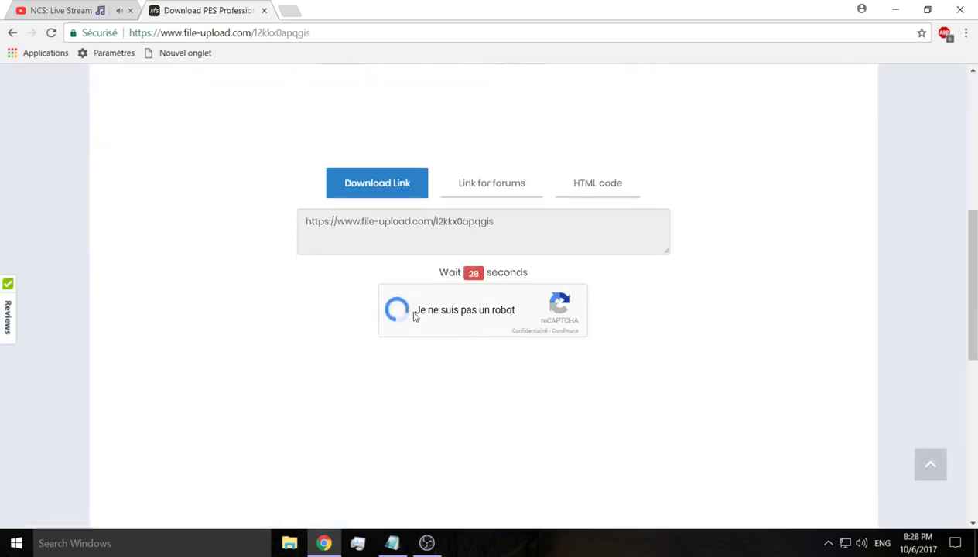
- Examine the waiting countdown and the control for creating the download link on the file page
scroll(441, 300, "down", 3)
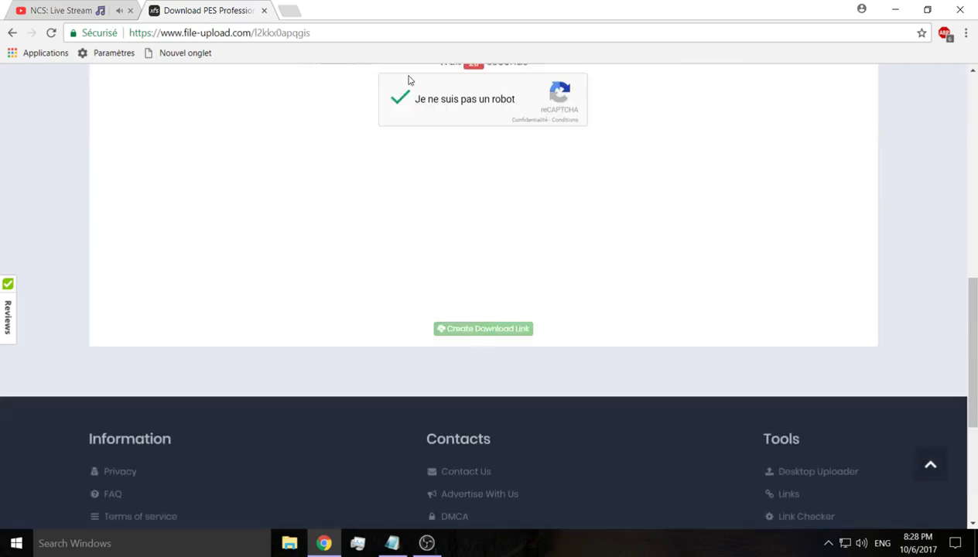
scroll(447, 193, "up", 6)
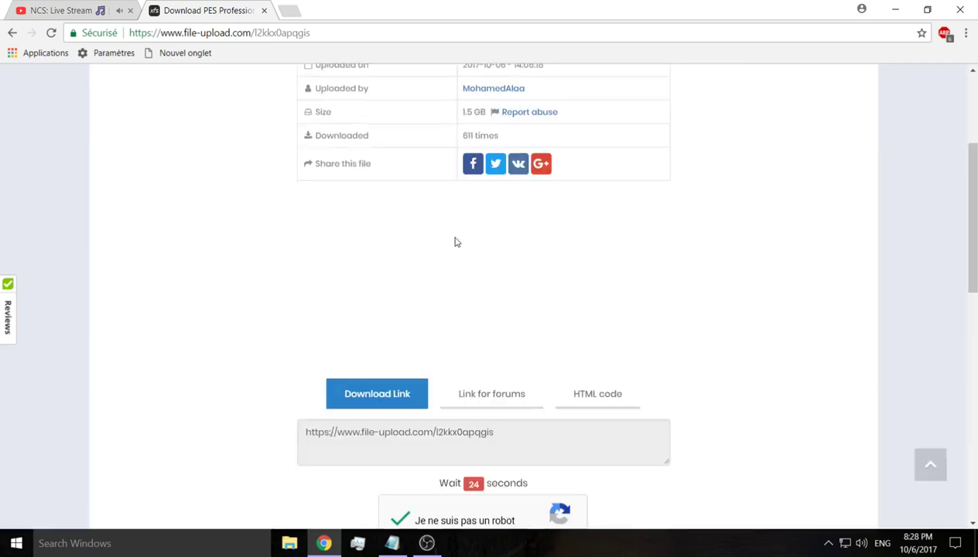
scroll(437, 356, "down", 3)
double_click(440, 273)
left_click_drag(440, 272, 460, 294)
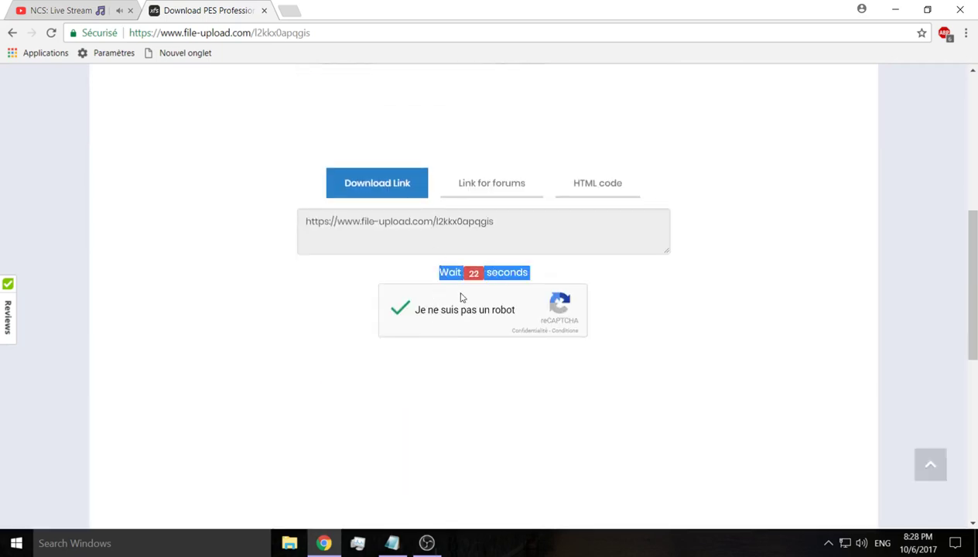
scroll(461, 295, "down", 3)
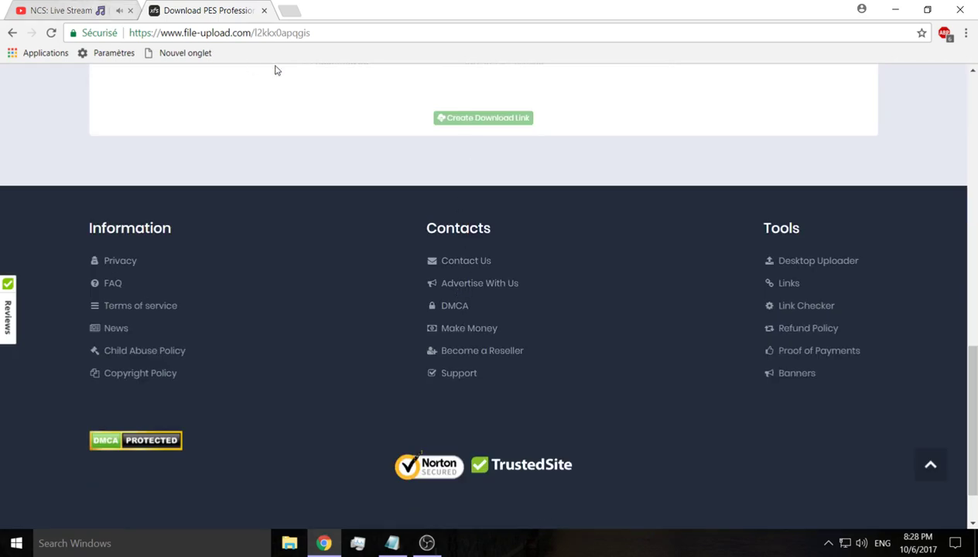
- Close the download tab and, in the Notepad note, add "wait for 30 seconds and press on download" plus a blank line below the link
left_click(264, 10)
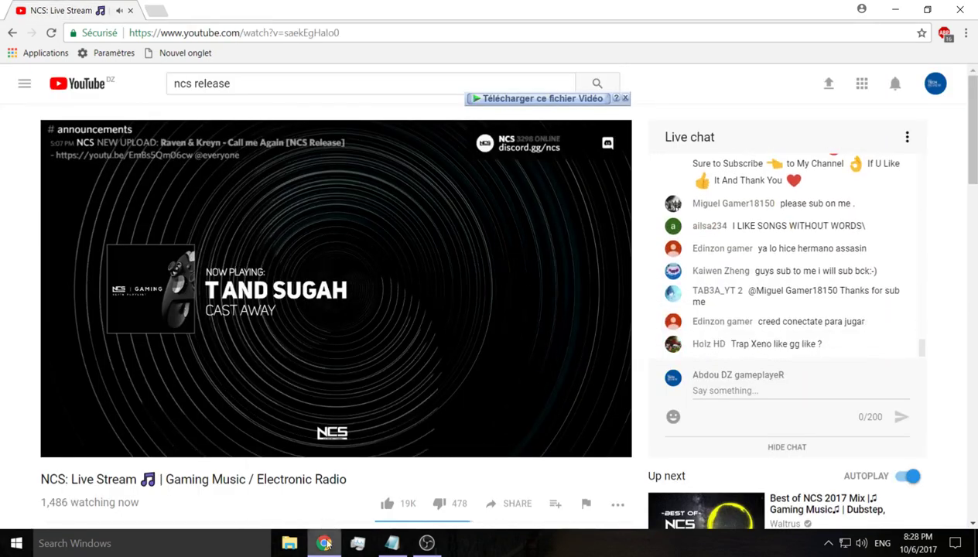
left_click(323, 543)
left_click(460, 165)
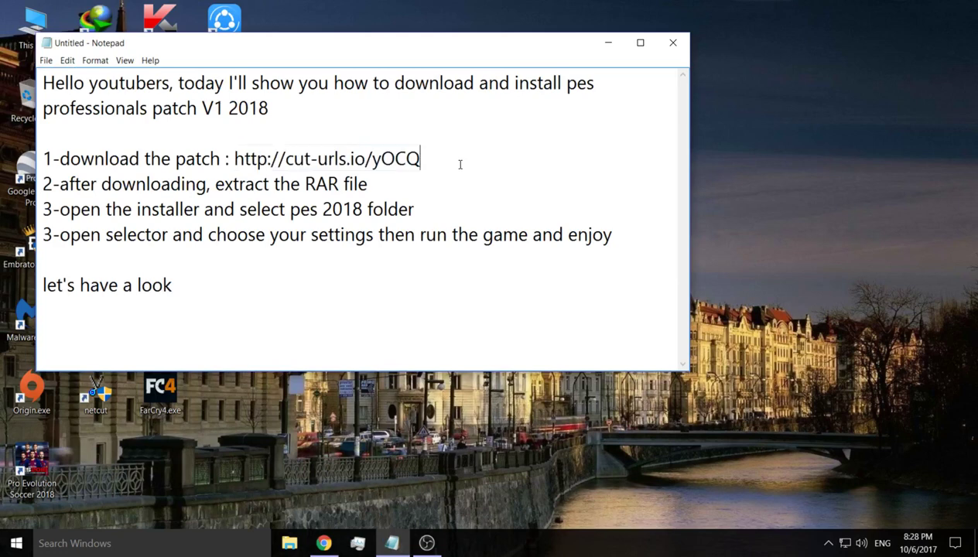
key("Return")
type("wait rf")
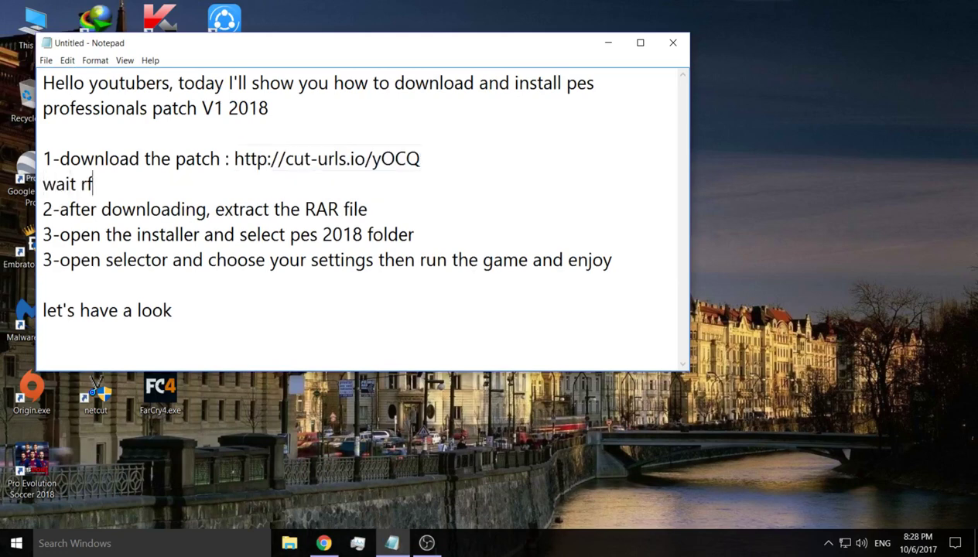
key("BackSpace")
key("BackSpace")
type("for 30")
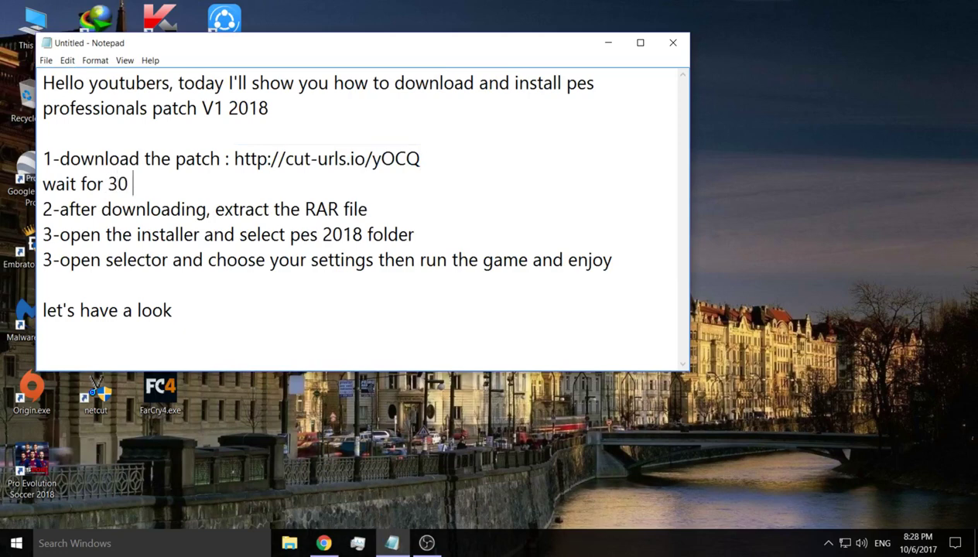
type(" seconds ")
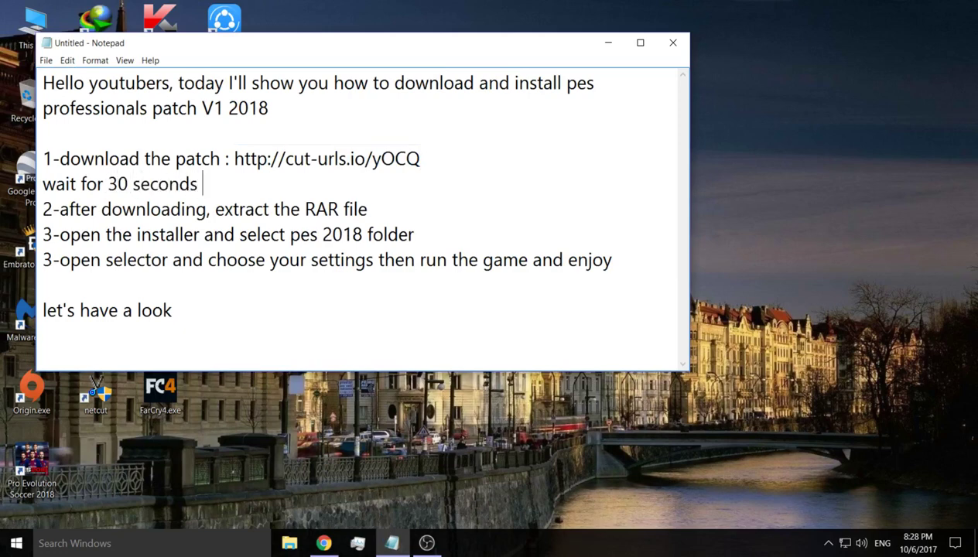
type("and pre")
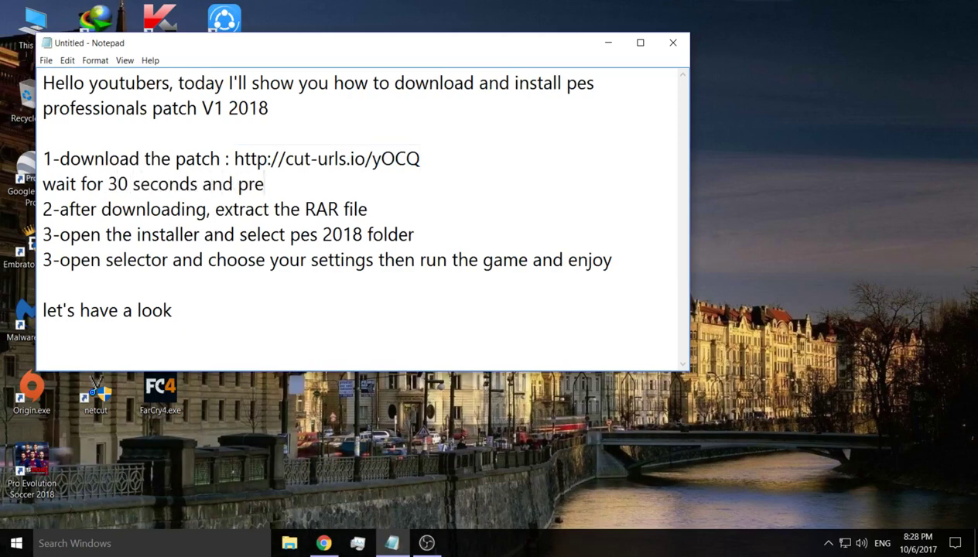
type("ss on download")
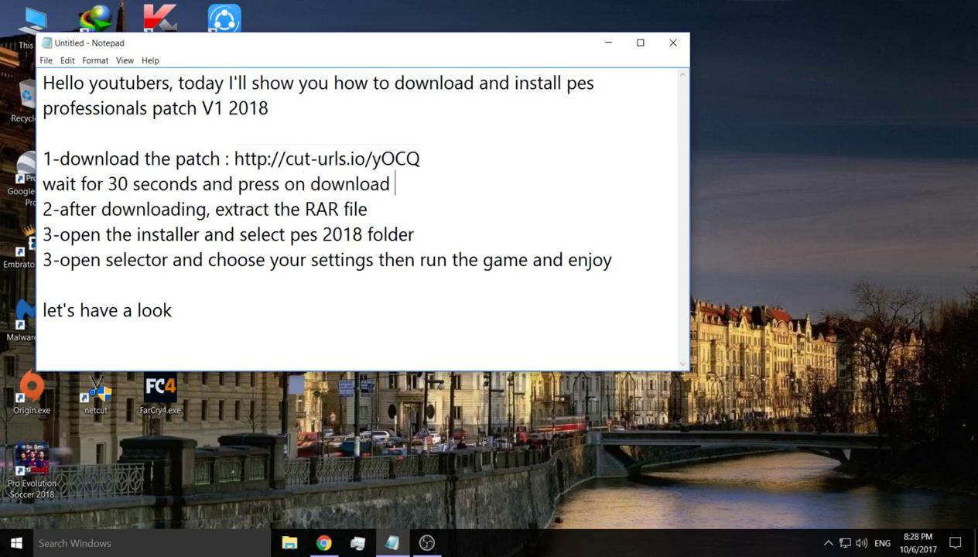
key("Return")
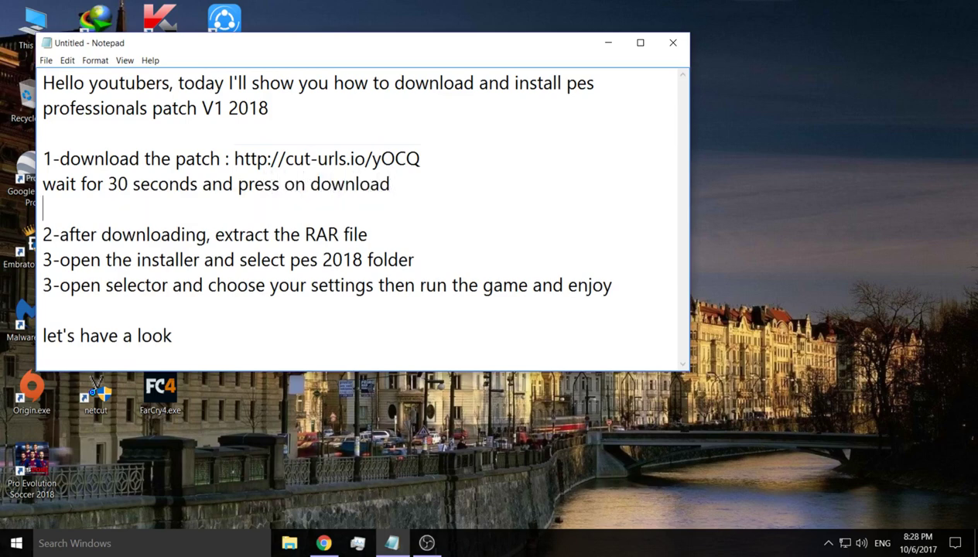
- Read the note's second instruction about extracting the RAR file after downloading
left_click_drag(61, 235, 44, 235)
double_click(78, 233)
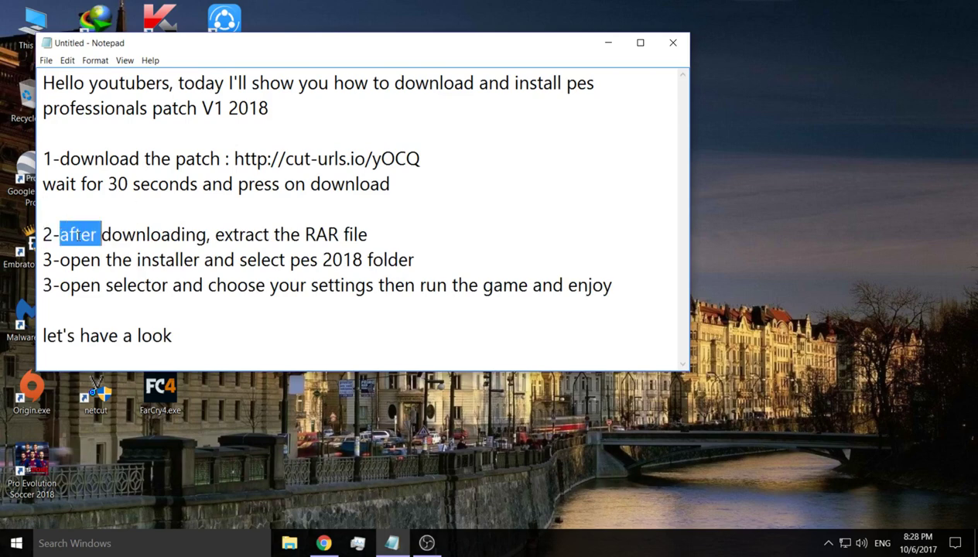
double_click(145, 232)
double_click(253, 232)
double_click(287, 235)
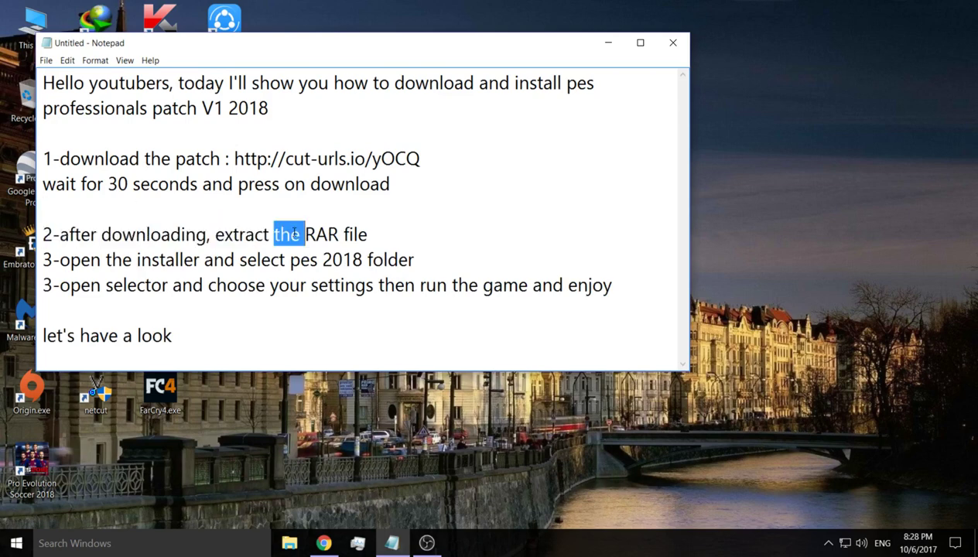
double_click(321, 235)
double_click(355, 235)
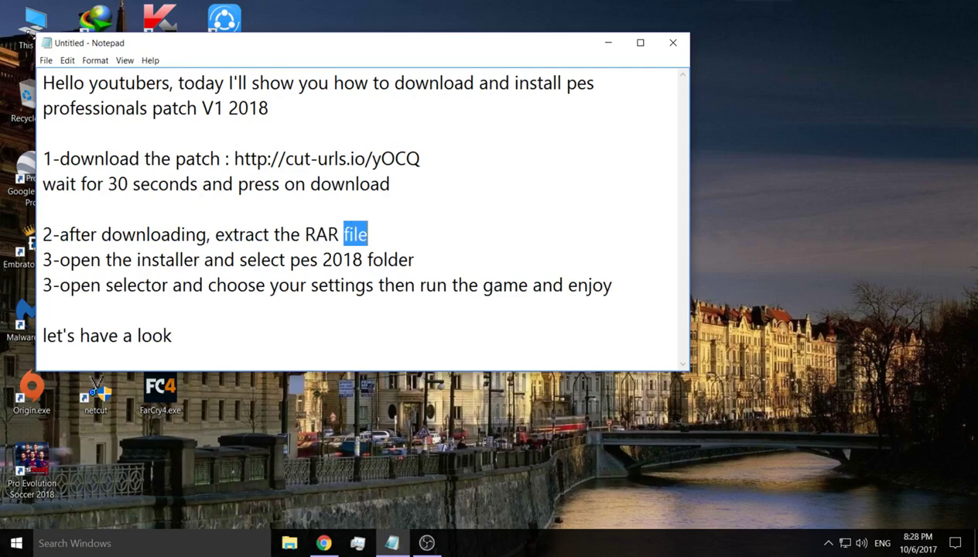
- In the Compressed folder under Downloads, extract the PES Professionals 2018 V1 archive into a folder of the same name
double_click(31, 25)
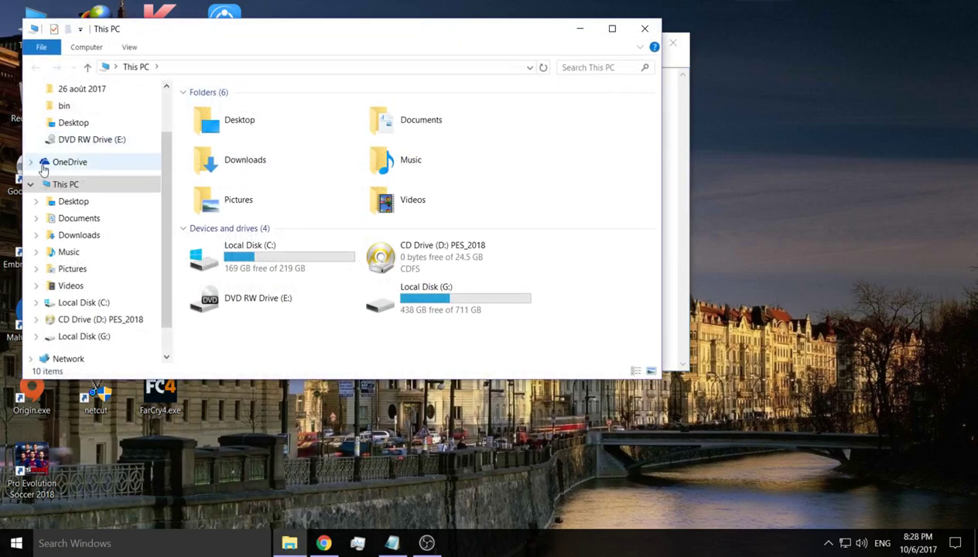
left_click(78, 235)
left_click(206, 147)
double_click(205, 147)
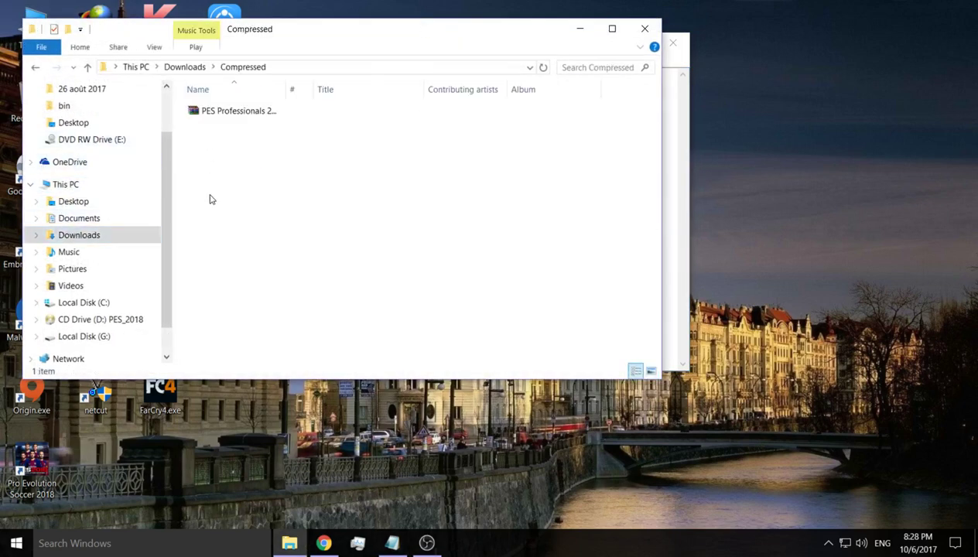
left_click_drag(210, 199, 236, 101)
left_click_drag(220, 223, 245, 92)
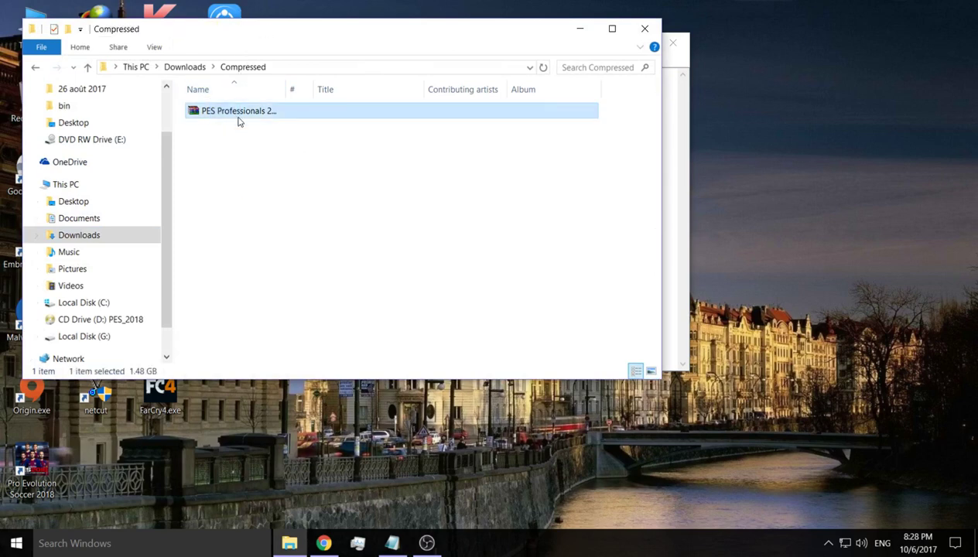
right_click(237, 115)
mouse_move(423, 160)
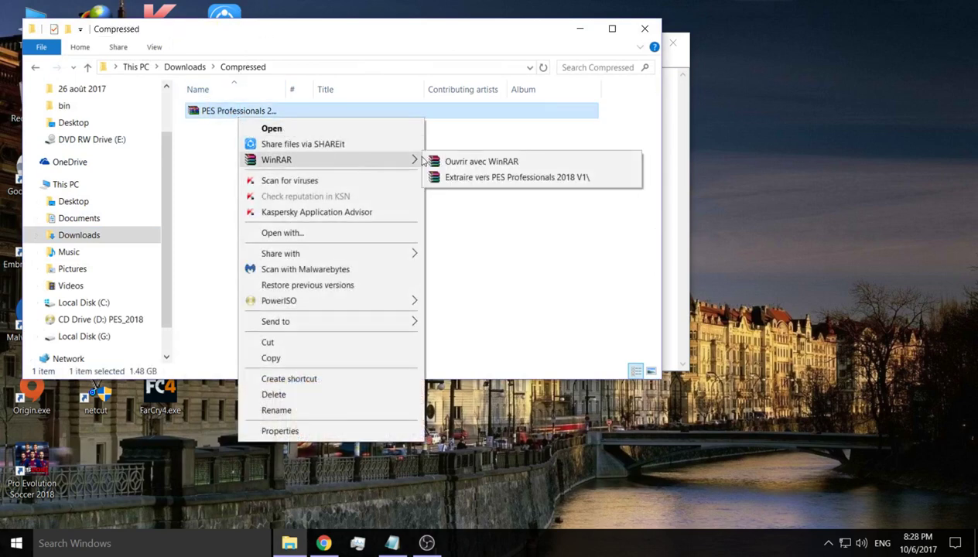
left_click(464, 177)
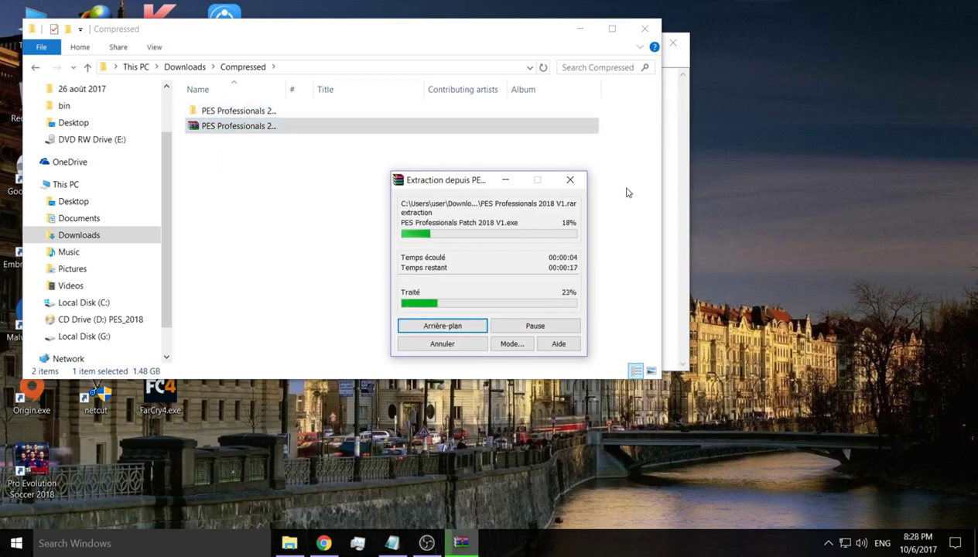
- Read the note's instruction about opening the installer and selecting the PES 2018 folder, then return to the extraction window
left_click(673, 212)
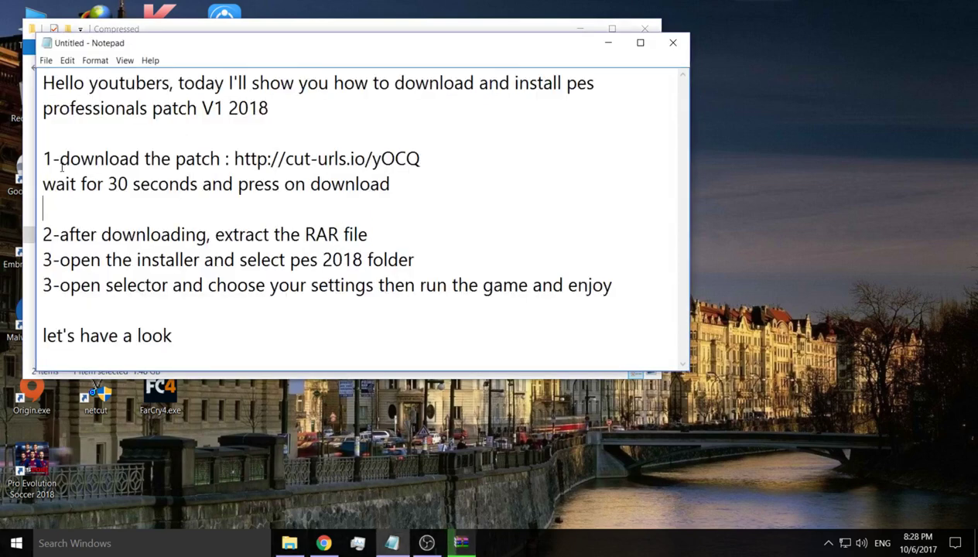
left_click(60, 264)
key("shift+End")
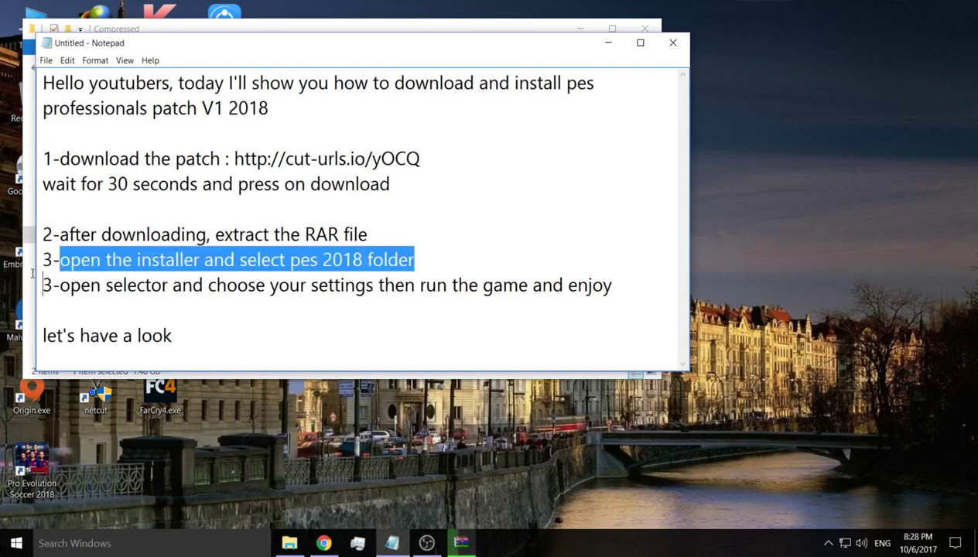
left_click(60, 263)
left_click_drag(59, 263, 101, 263)
left_click(101, 263)
double_click(105, 264)
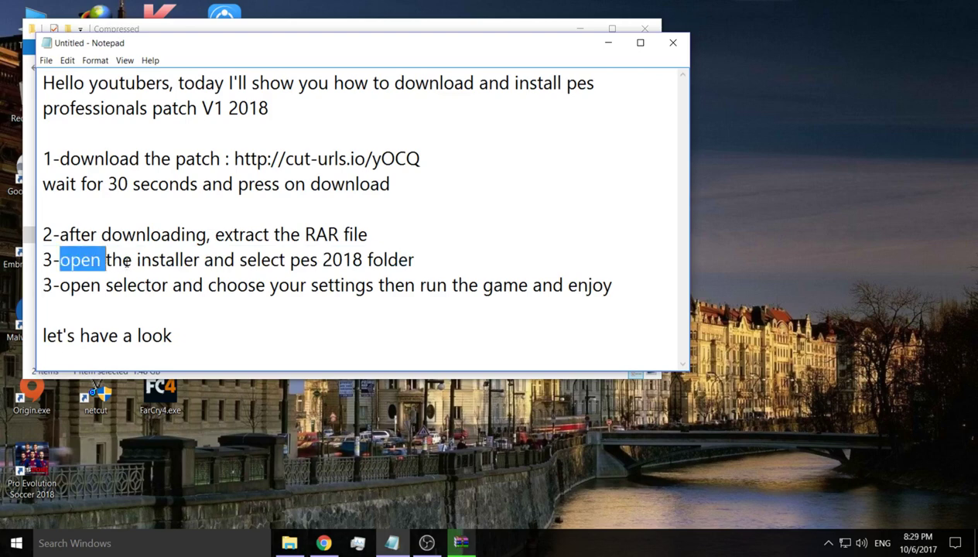
double_click(116, 263)
left_click(165, 263)
double_click(167, 263)
double_click(221, 260)
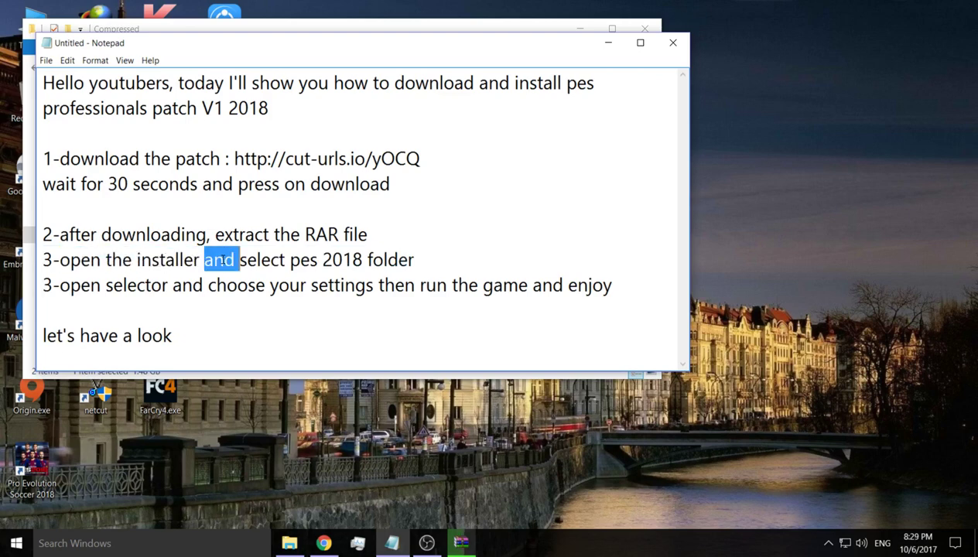
left_click(263, 260)
double_click(263, 260)
left_click(299, 260)
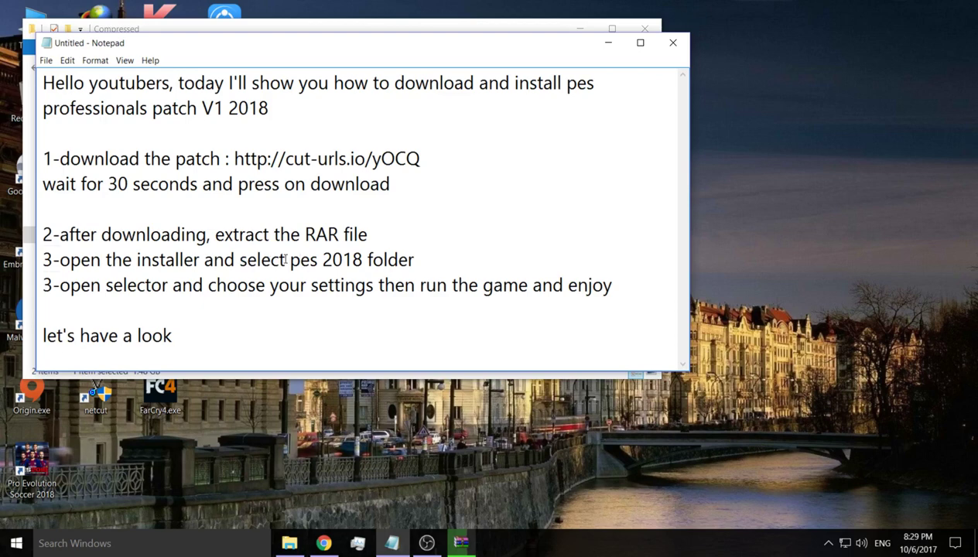
mouse_move(286, 260)
left_mouse_down()
mouse_move(447, 260)
mouse_move(272, 260)
left_mouse_up()
left_click(312, 261)
double_click(312, 261)
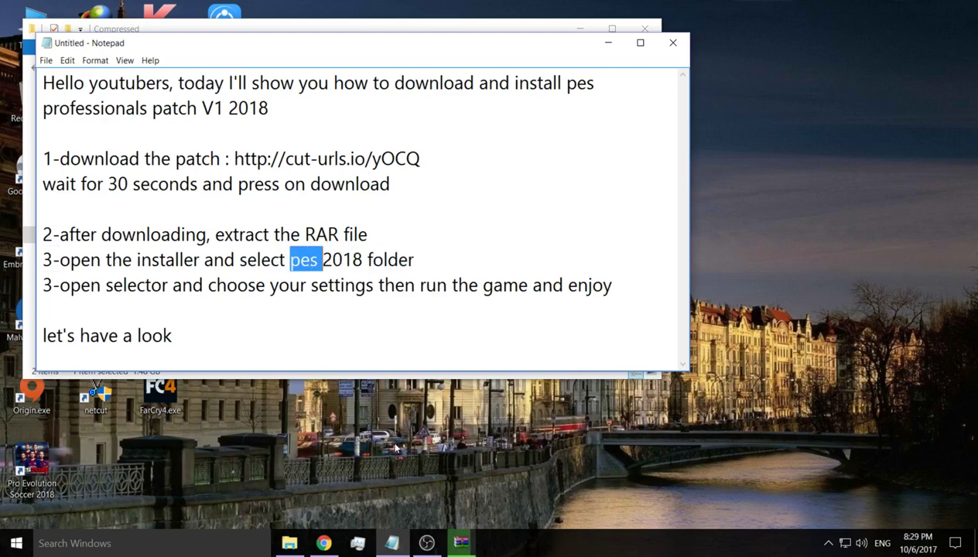
left_click(392, 541)
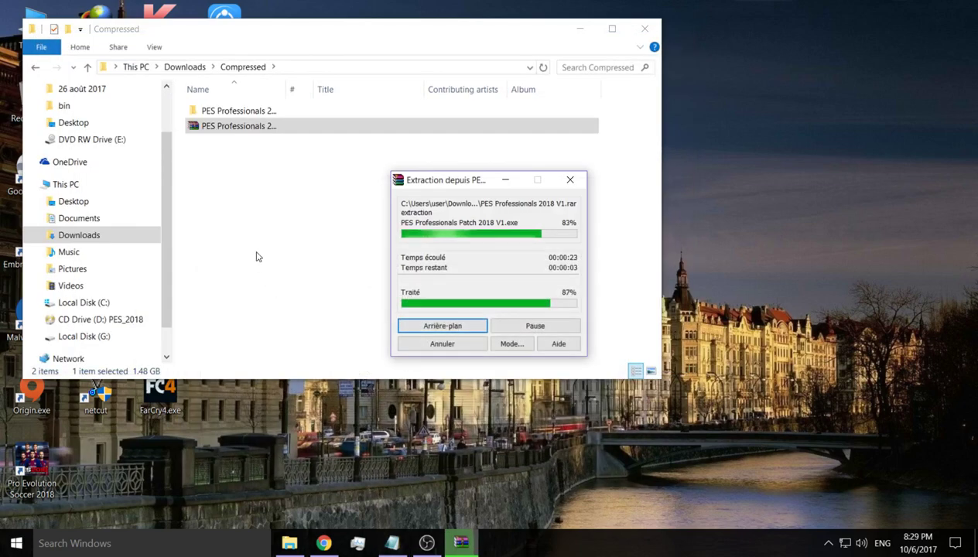
- Launch PES Professionals Patch 2018 V1.exe from the PES Professionals Patch 2018 V1 subfolder of the extracted folder
double_click(229, 115)
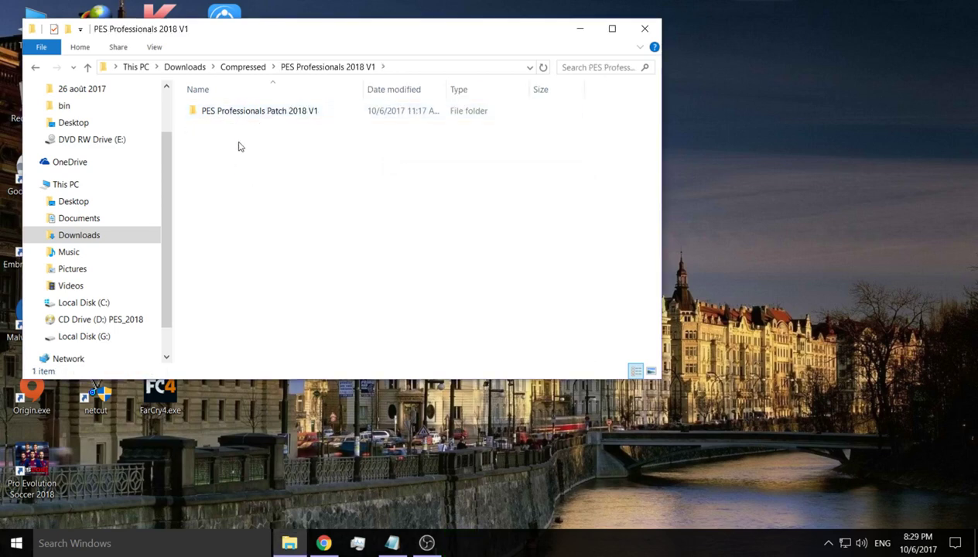
double_click(238, 113)
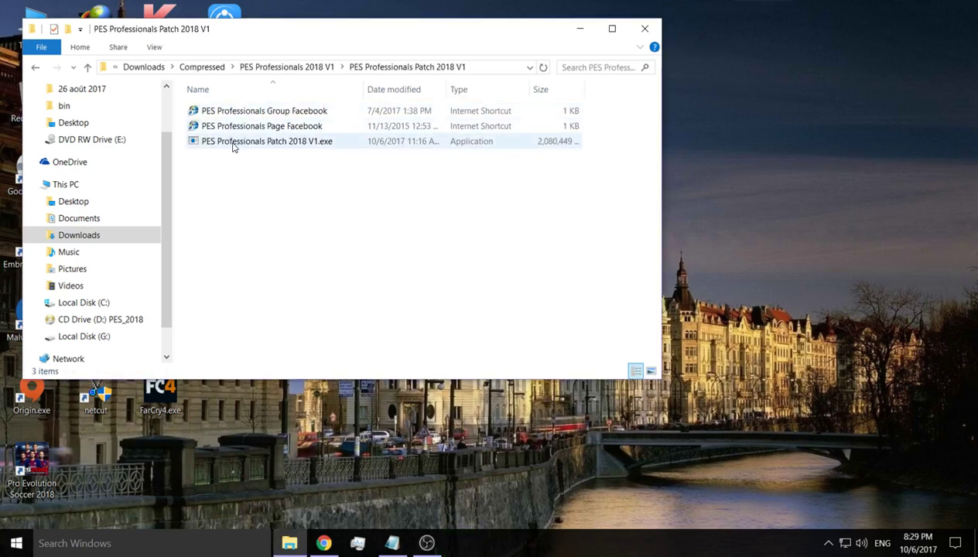
right_click(234, 144)
left_click(289, 172)
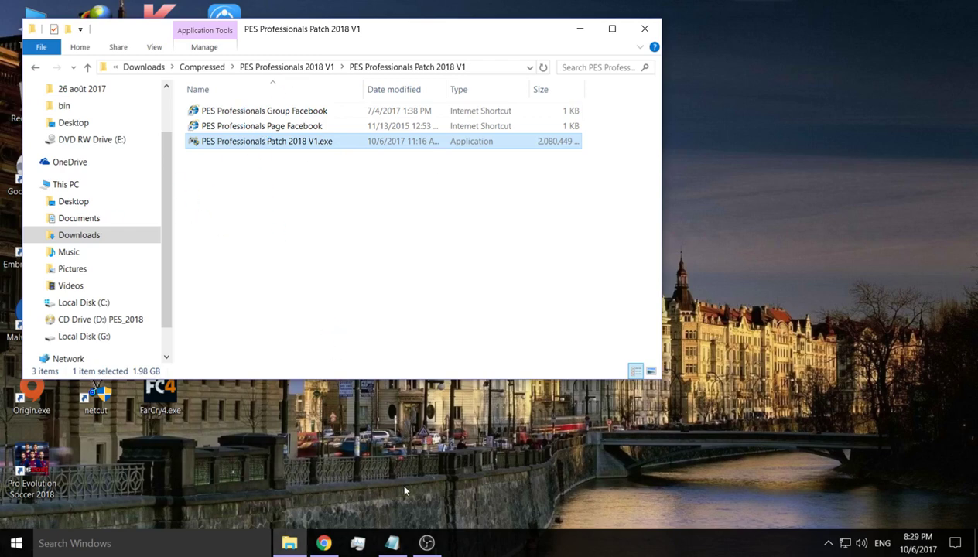
- In the Notepad note, add "the installer is 2gb so you need to wait a" plus a blank line below the installer instruction
left_click(396, 539)
left_click(427, 257)
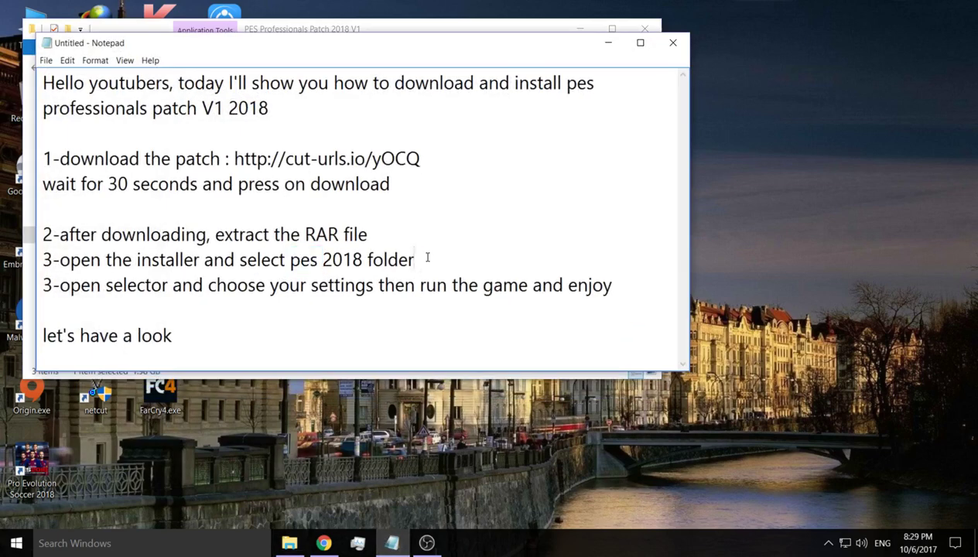
key("Return")
key("Return")
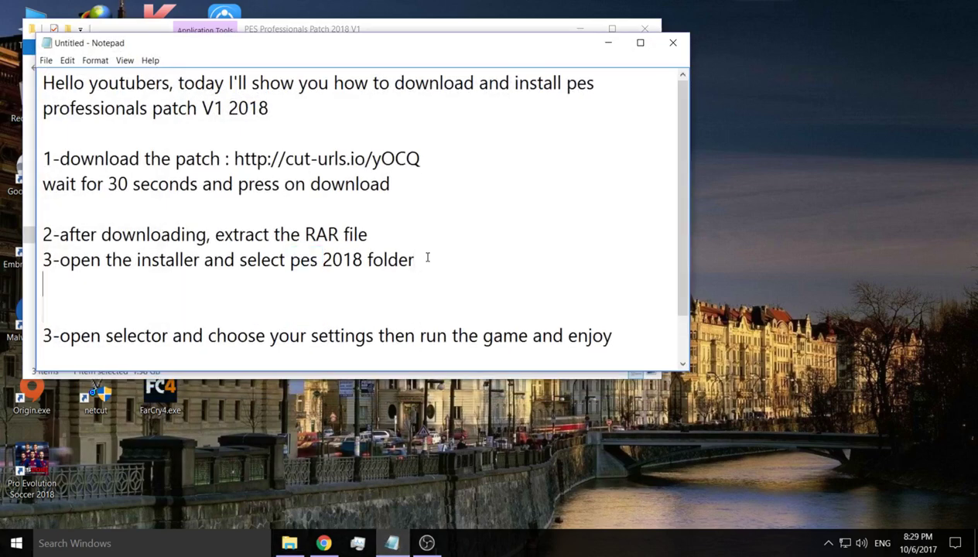
key("Up")
type("the o,s")
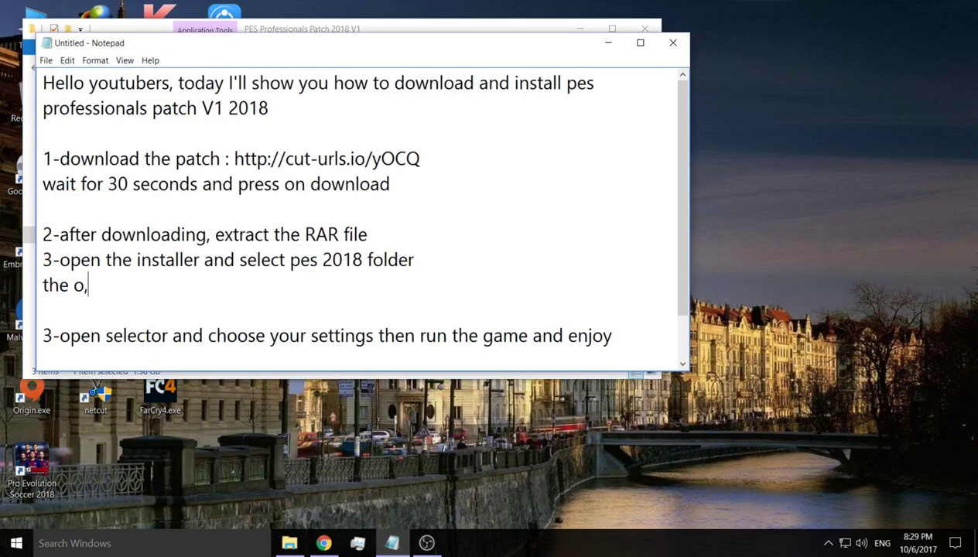
key("BackSpace")
key("BackSpace")
key("BackSpace")
type("installer")
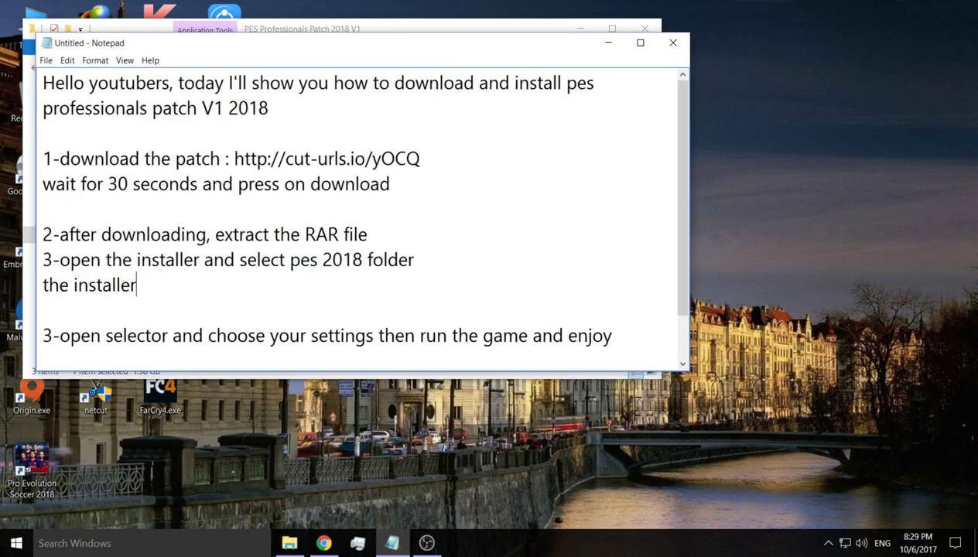
type(" is 2gb")
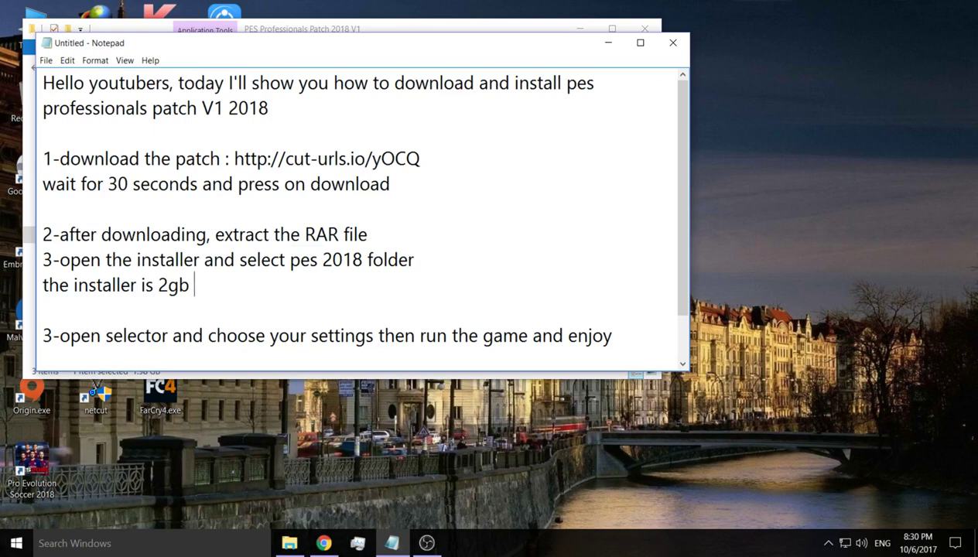
type("so you need t")
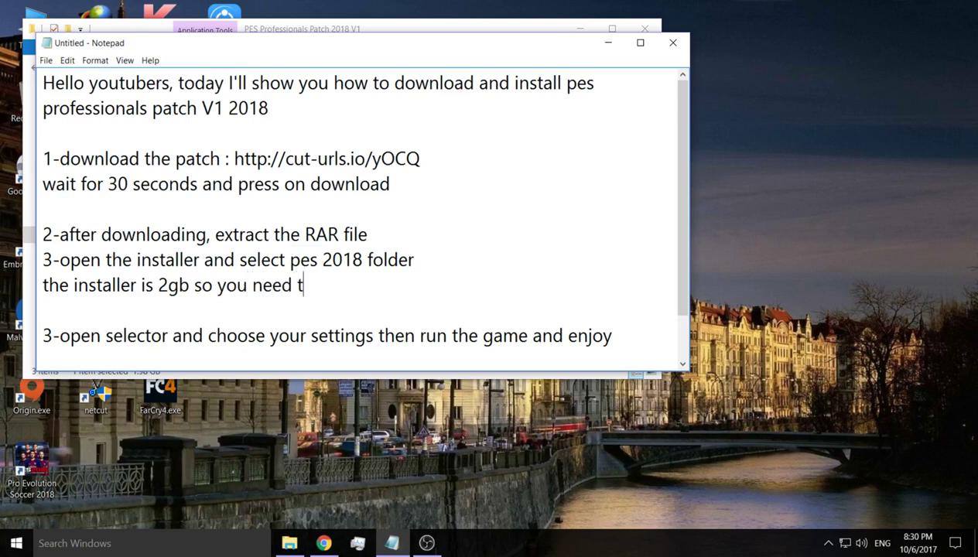
type("o wa")
type("it a")
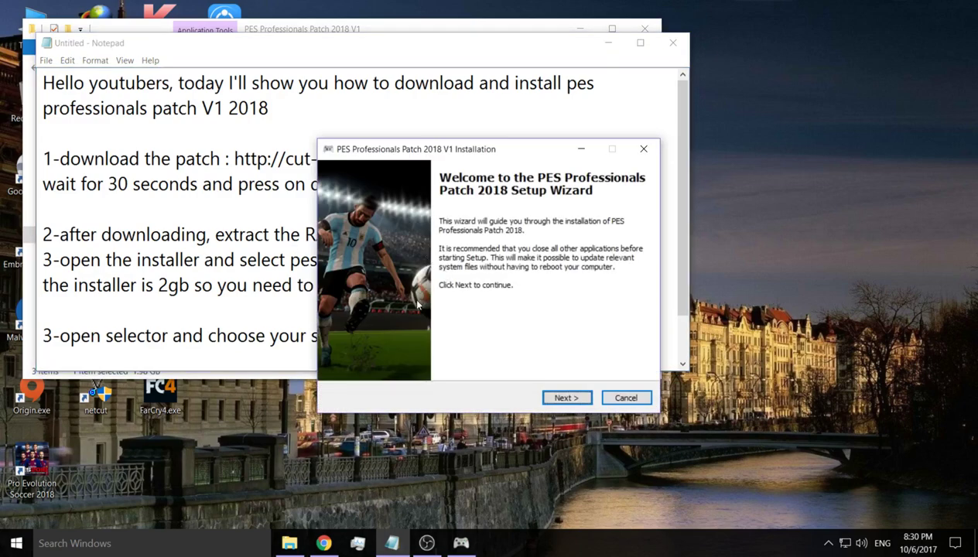
- In the setup wizard, choose the Pro Evolution Soccer 2018 folder on Local Disk (G:) as the destination and start the installation
key("Return")
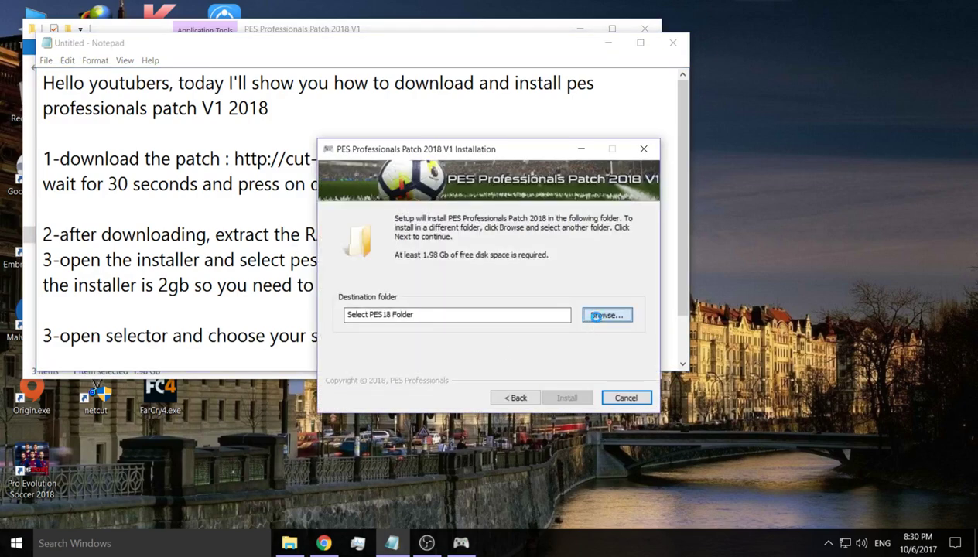
left_click(597, 316)
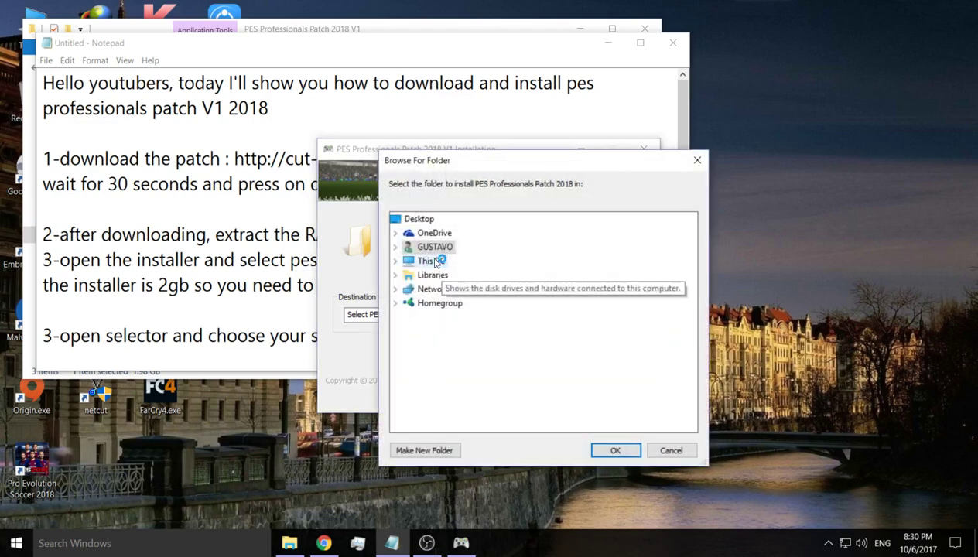
left_click(431, 261)
double_click(431, 261)
left_click(453, 389)
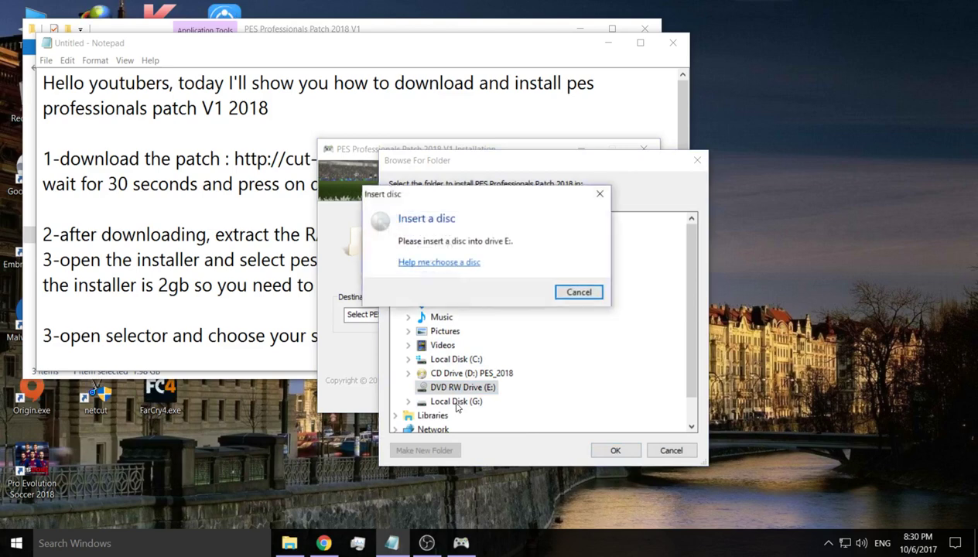
key("Escape")
double_click(468, 402)
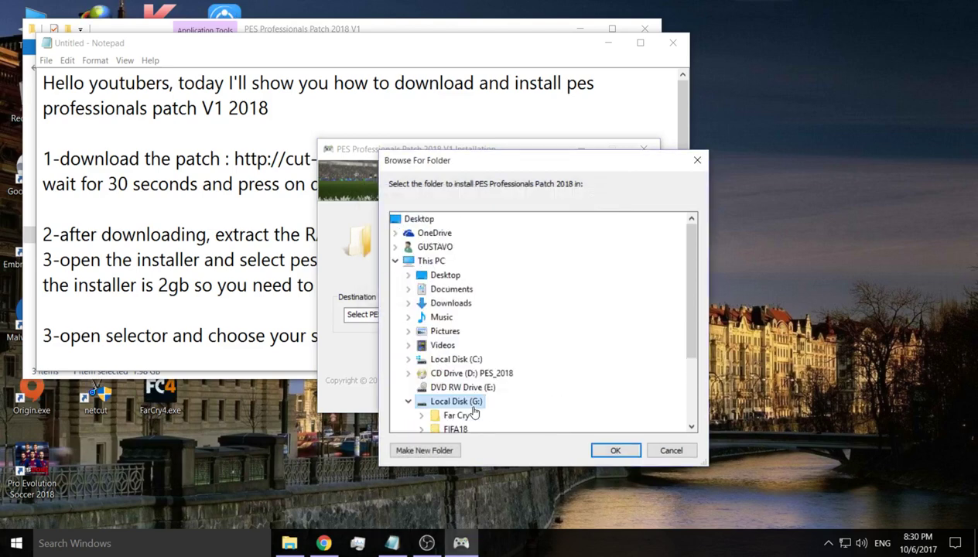
scroll(457, 399, "down", 3)
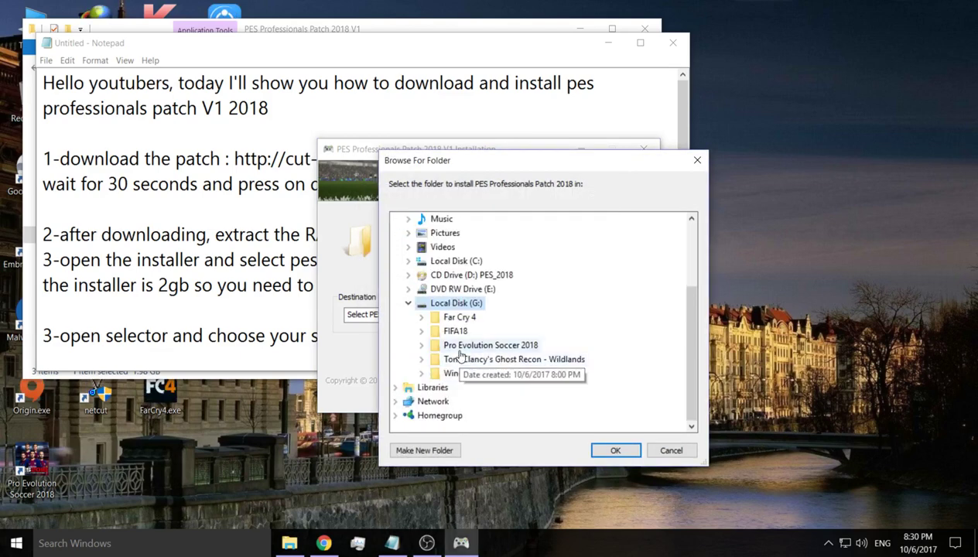
double_click(465, 346)
left_click(615, 450)
left_click(564, 397)
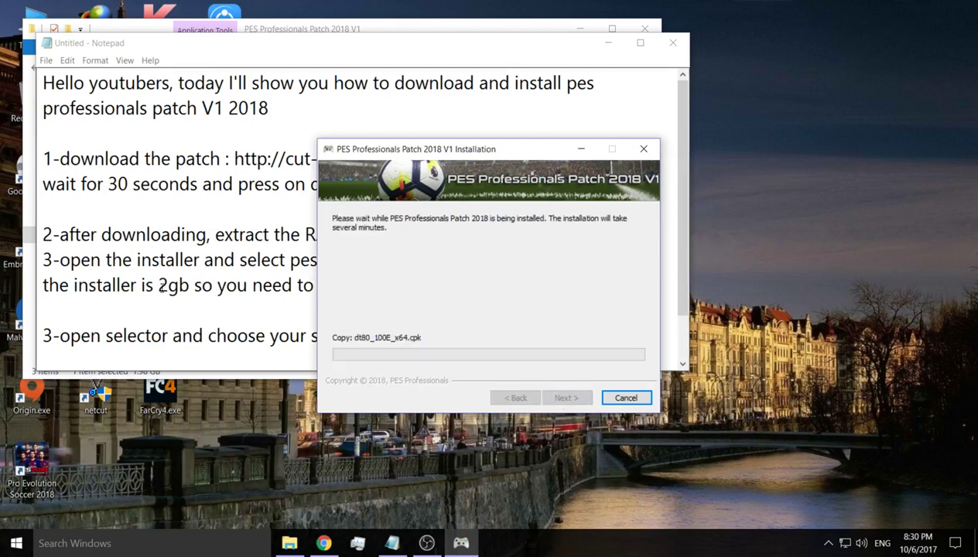
- Complete the note's installer line with the word "bit" and minimize Notepad
left_click(167, 235)
left_click(396, 299)
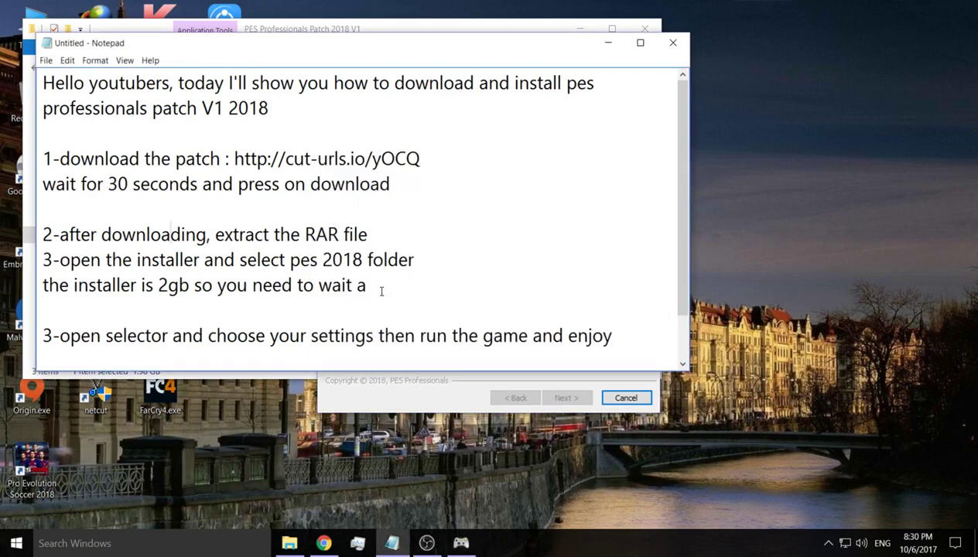
left_click(379, 285)
type("bit")
scroll(387, 291, "down", 1)
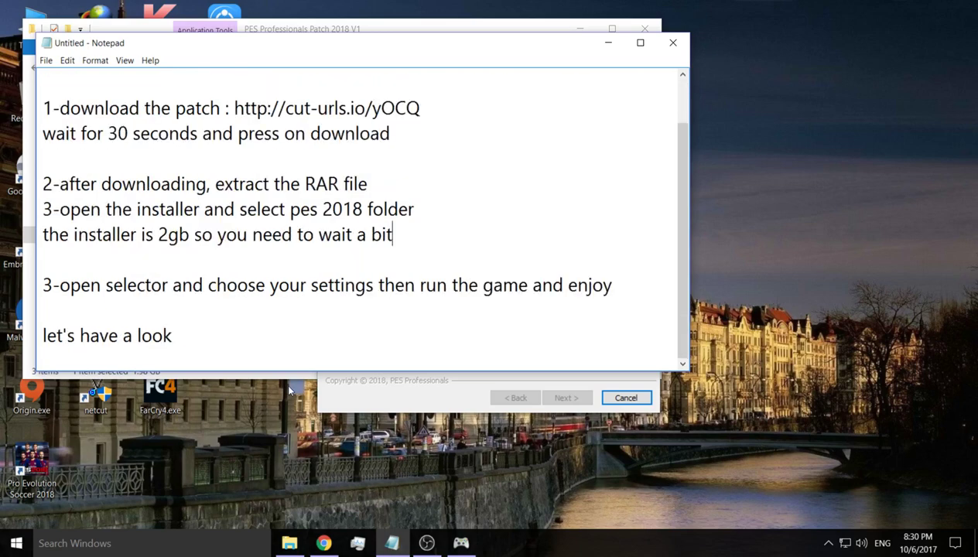
left_click(610, 48)
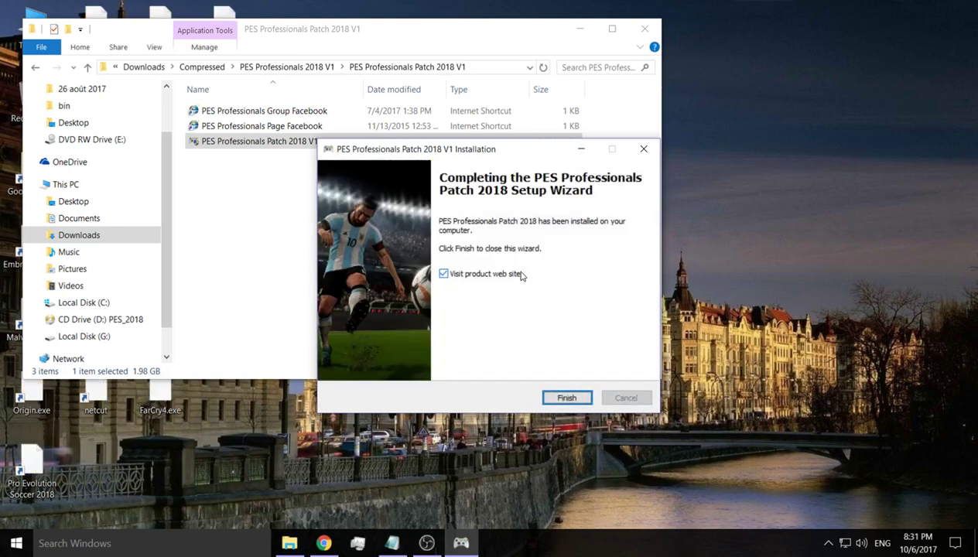
- Turn off visiting the product web site and finish the setup wizard
left_click(486, 276)
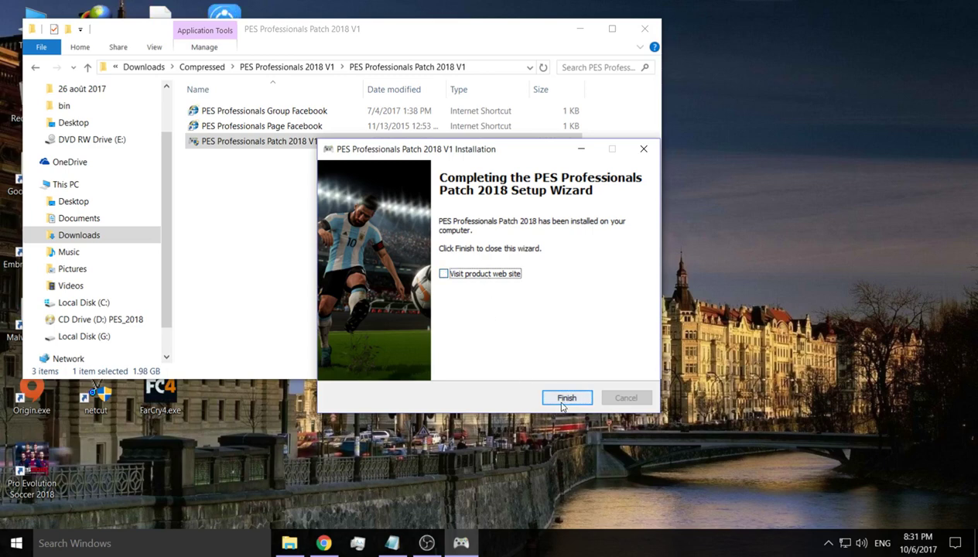
left_click(567, 397)
- Open the Pro Evolution Soccer 2018 folder on Local Disk (G:) and bring the Notepad note back up
left_click(127, 340)
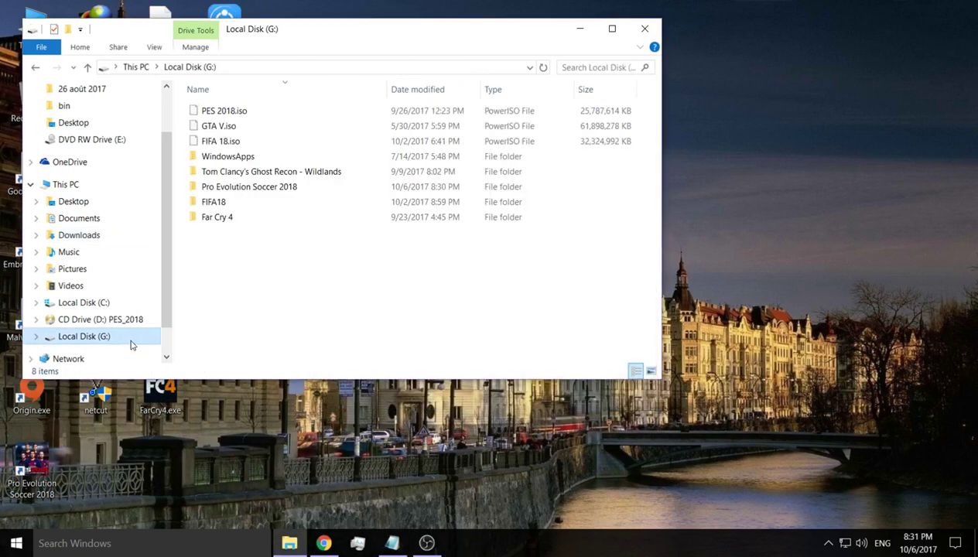
double_click(225, 186)
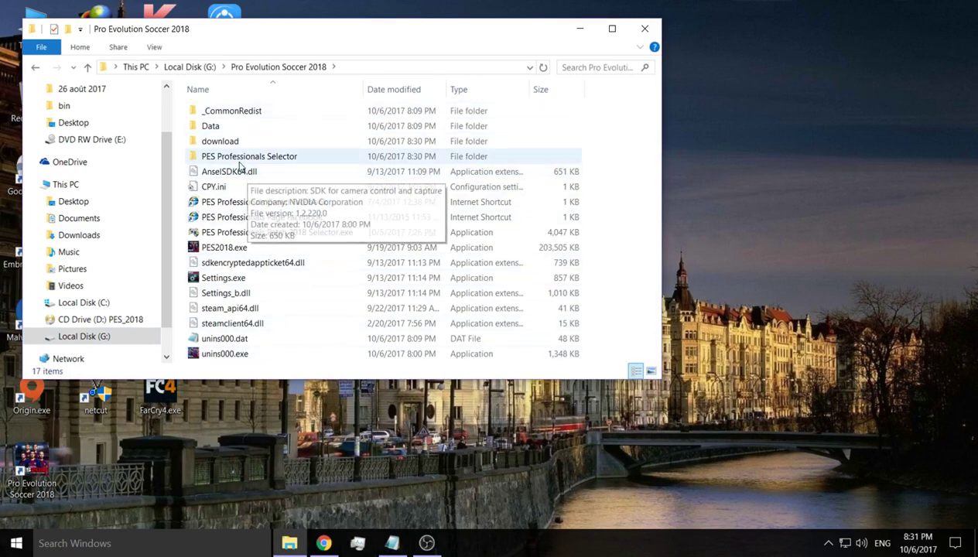
left_click(393, 543)
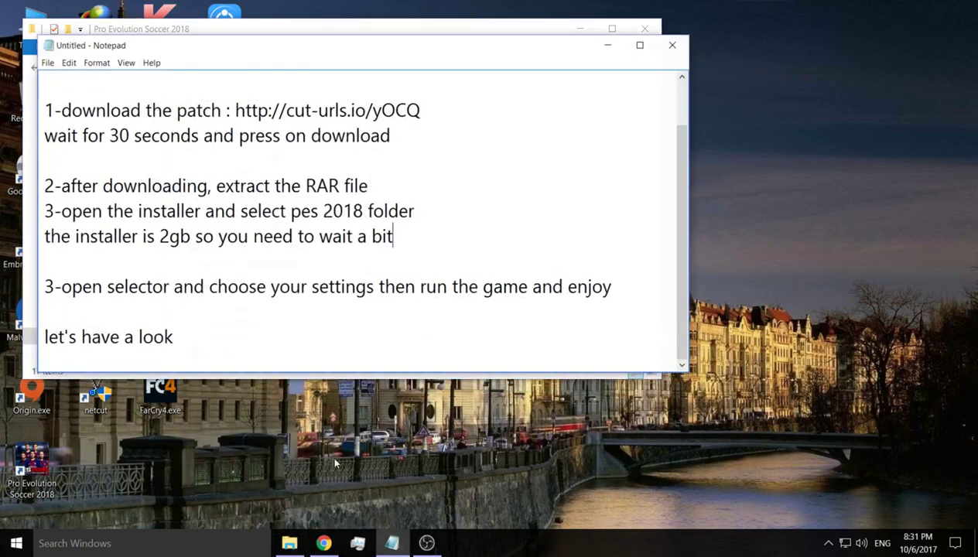
- Review the note's line about opening the selector, choosing settings and running the game, and minimize Notepad
double_click(84, 286)
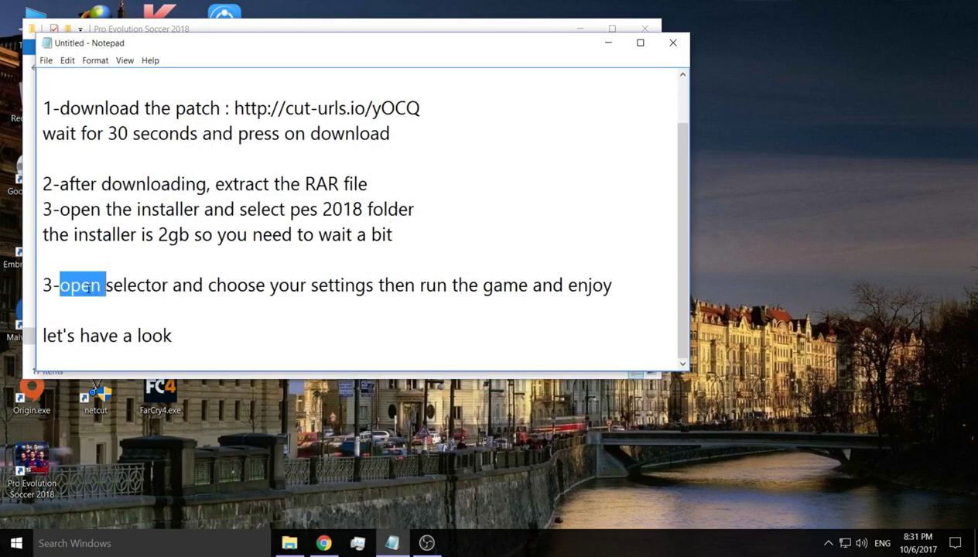
double_click(147, 286)
left_click(186, 292)
double_click(188, 287)
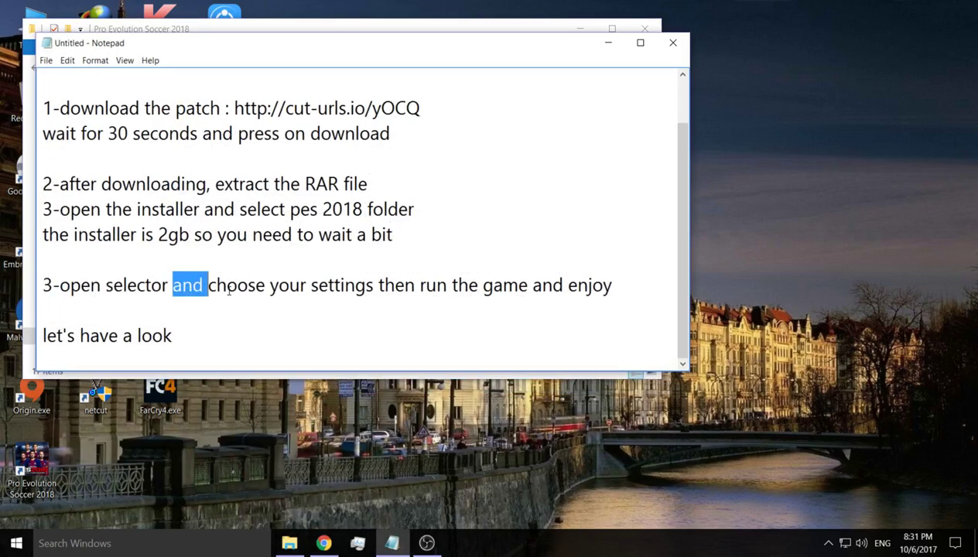
double_click(236, 286)
double_click(288, 286)
double_click(348, 286)
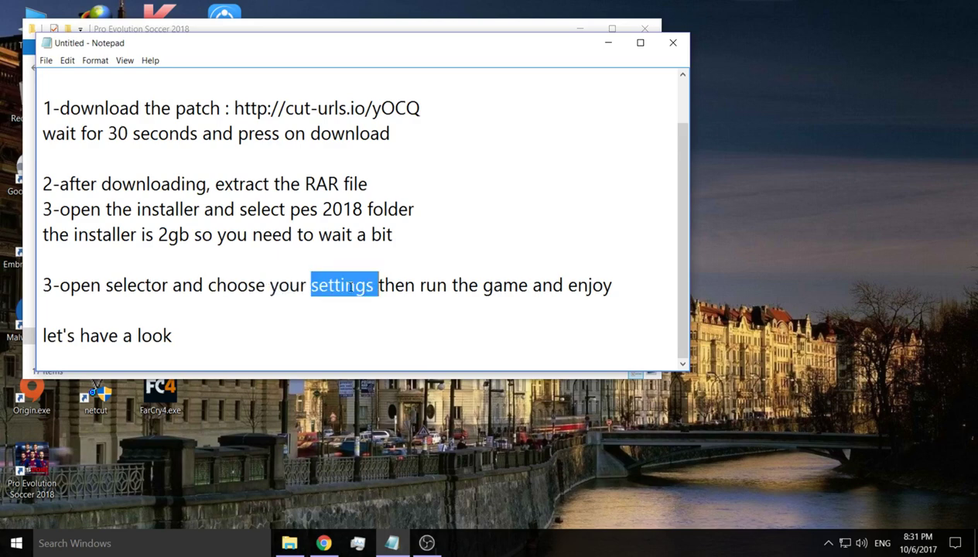
double_click(396, 286)
double_click(434, 286)
left_click(447, 287)
double_click(463, 286)
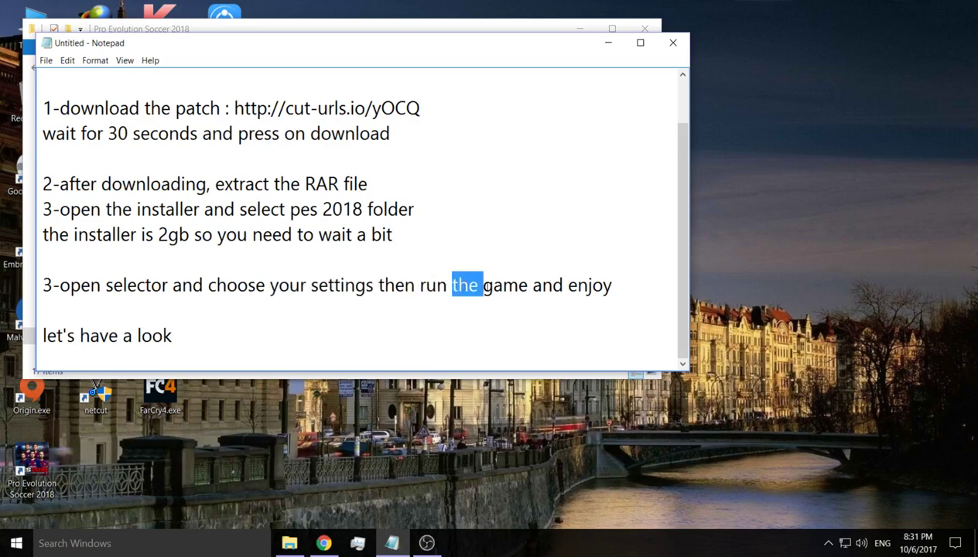
left_click(517, 286)
left_click(570, 286)
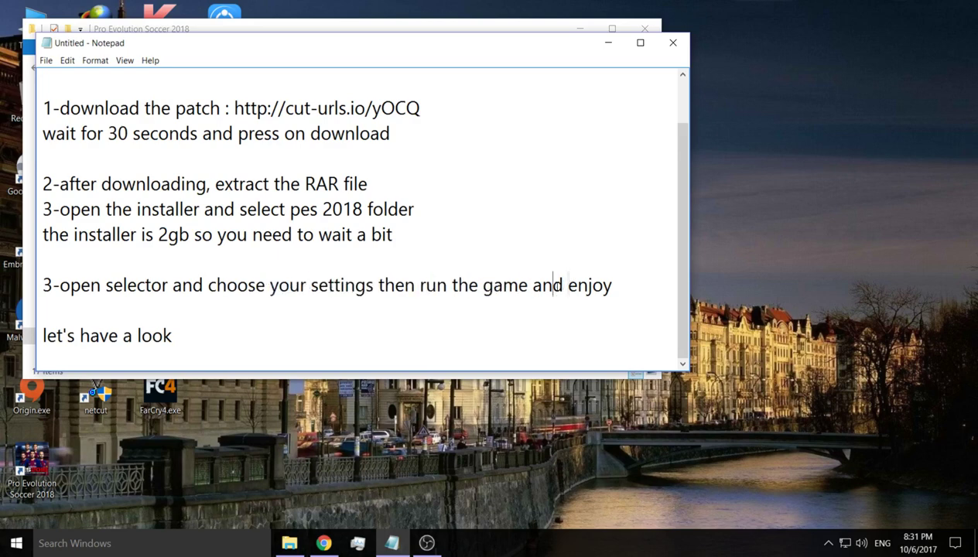
double_click(549, 286)
double_click(592, 287)
left_click(223, 328)
left_click(615, 41)
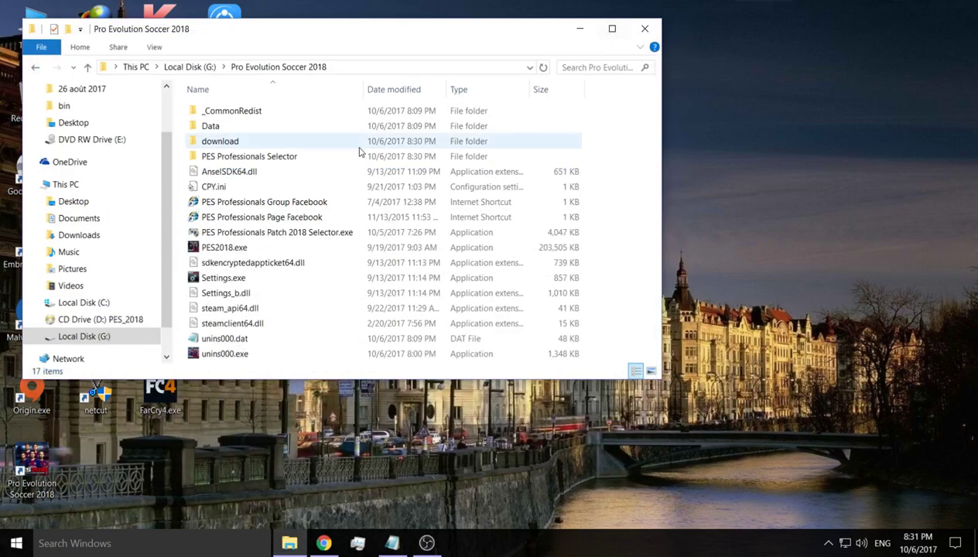
- Inspect the Crowd folder and its On subfolder inside the MISC folder of PES Professionals Selector
double_click(216, 158)
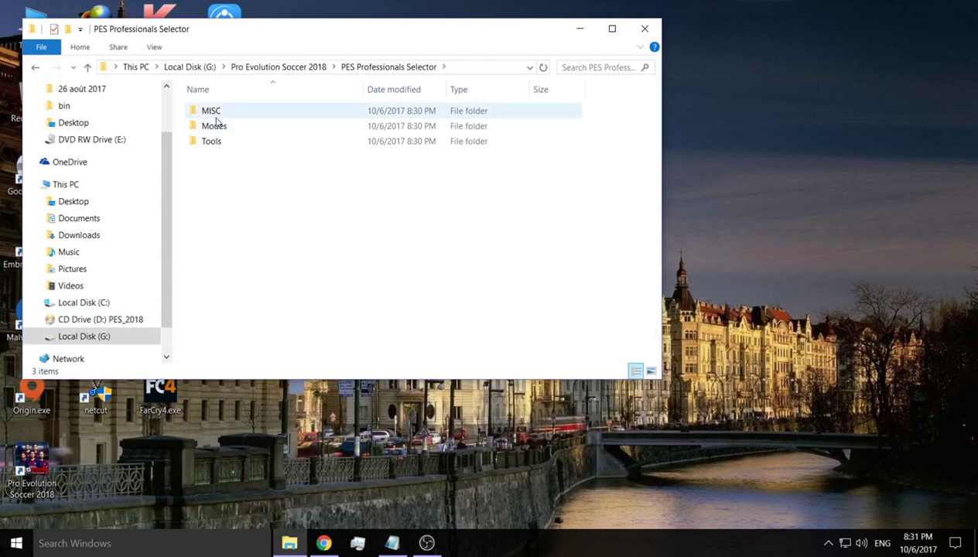
double_click(215, 111)
double_click(217, 117)
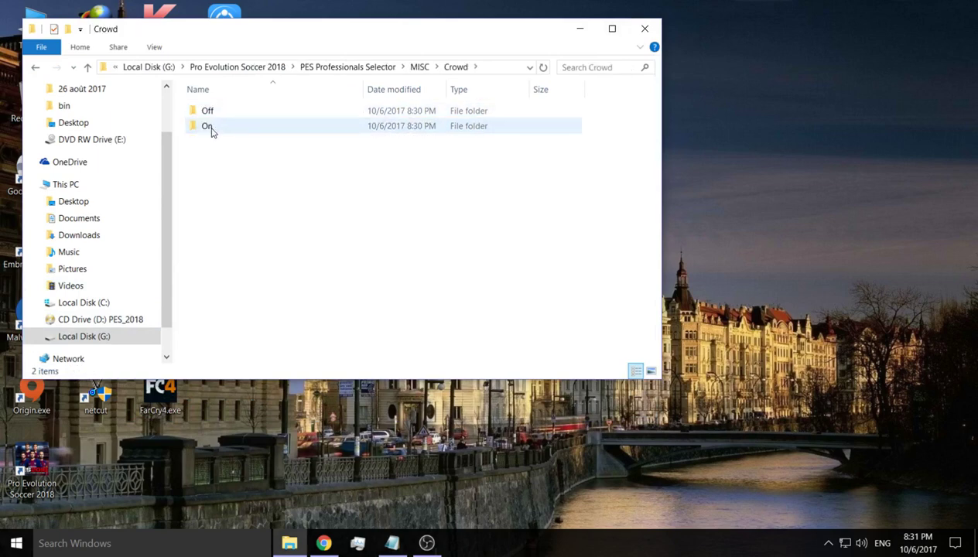
double_click(214, 127)
key("BackSpace")
key("BackSpace")
key("BackSpace")
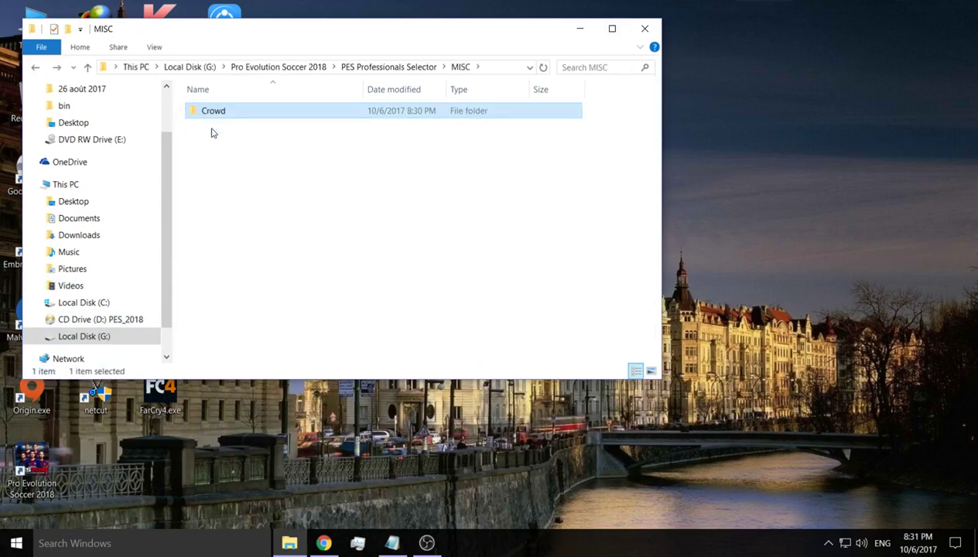
- Examine the Online folder and the Offline CPY folder inside the selector's Modes folder
double_click(212, 128)
left_click(212, 128)
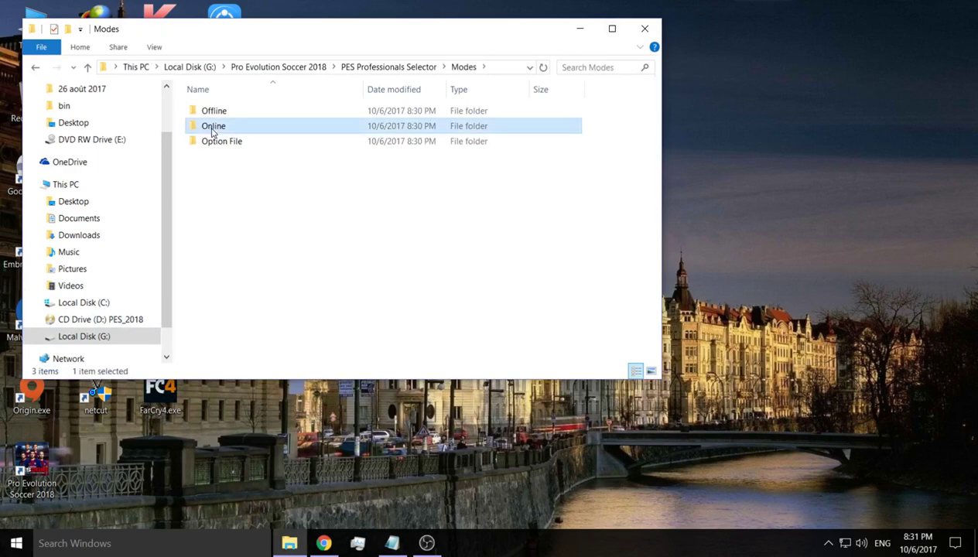
double_click(213, 128)
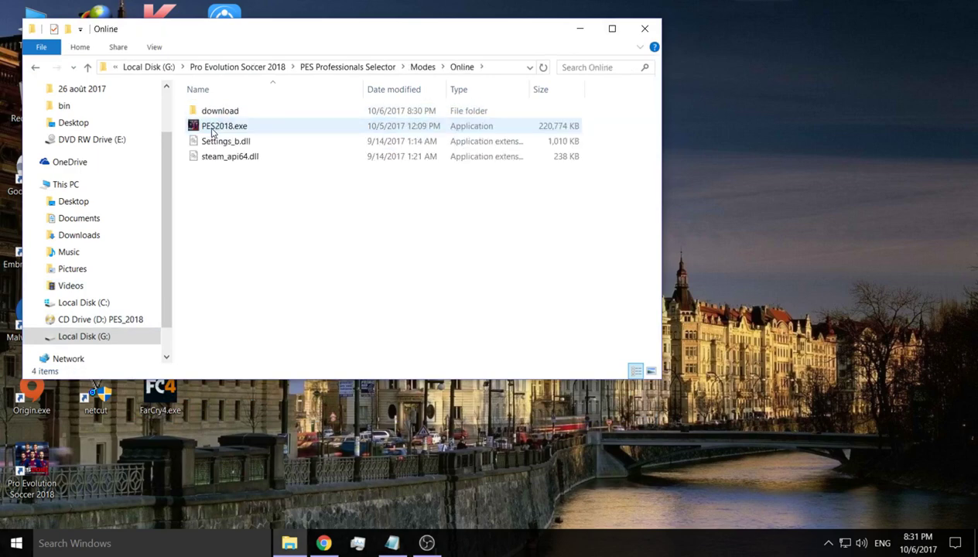
key("BackSpace")
key("Up")
key("Return")
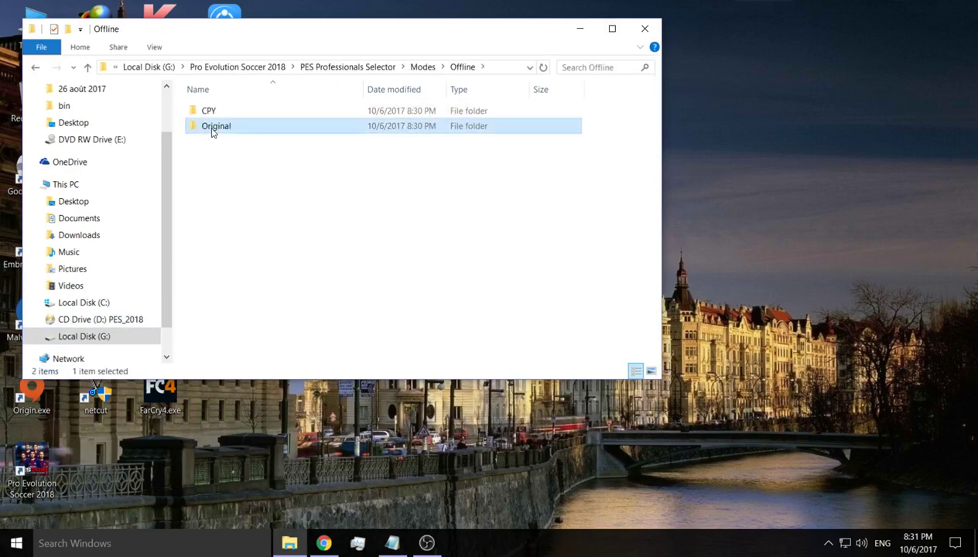
key("Home")
key("Return")
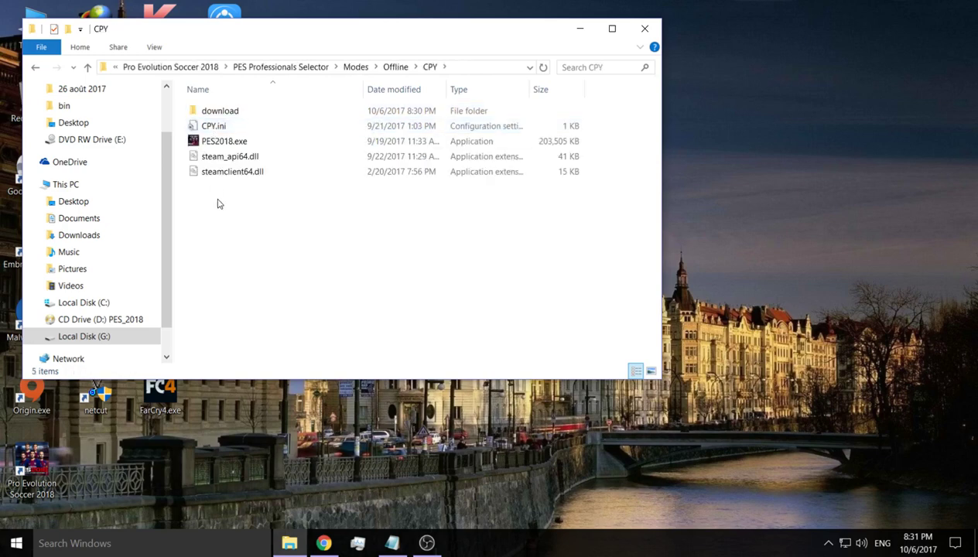
left_click_drag(216, 200, 221, 113)
key("BackSpace")
key("BackSpace")
key("BackSpace")
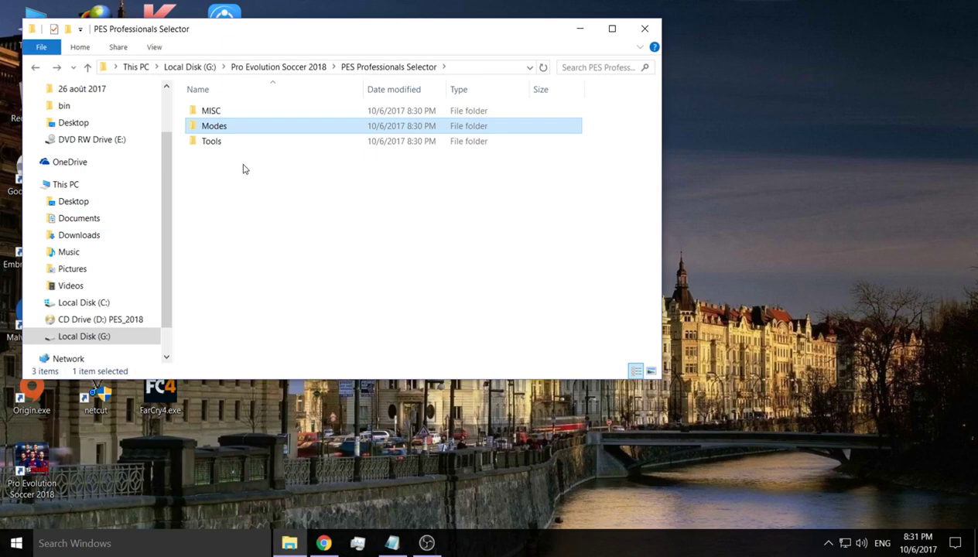
- Look through the selector's Tools folder and return to the Pro Evolution Soccer 2018 folder
key("Down")
key("Return")
key("Down")
key("Return")
key("BackSpace")
key("BackSpace")
key("BackSpace")
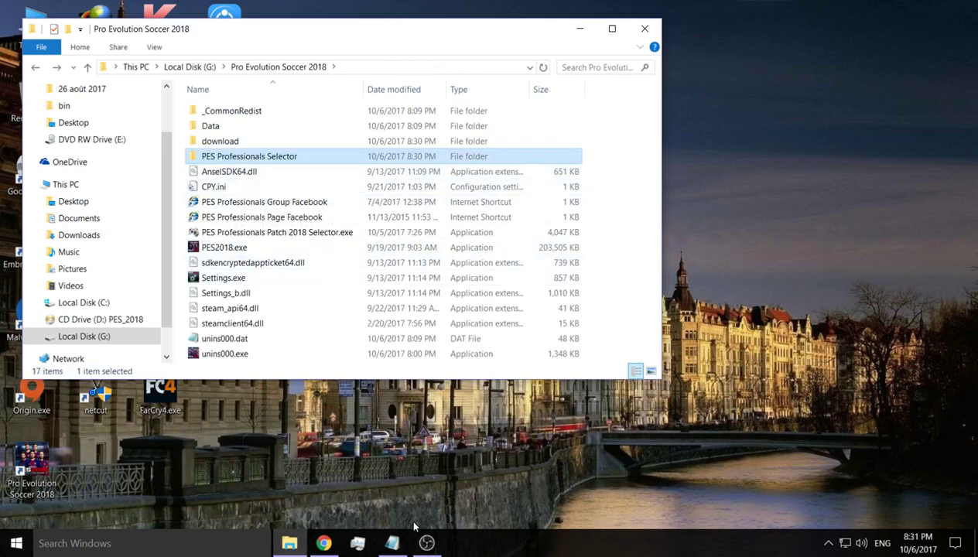
- Bring up the note to review its line "let's have a look" and minimize it again
left_click(391, 544)
double_click(79, 333)
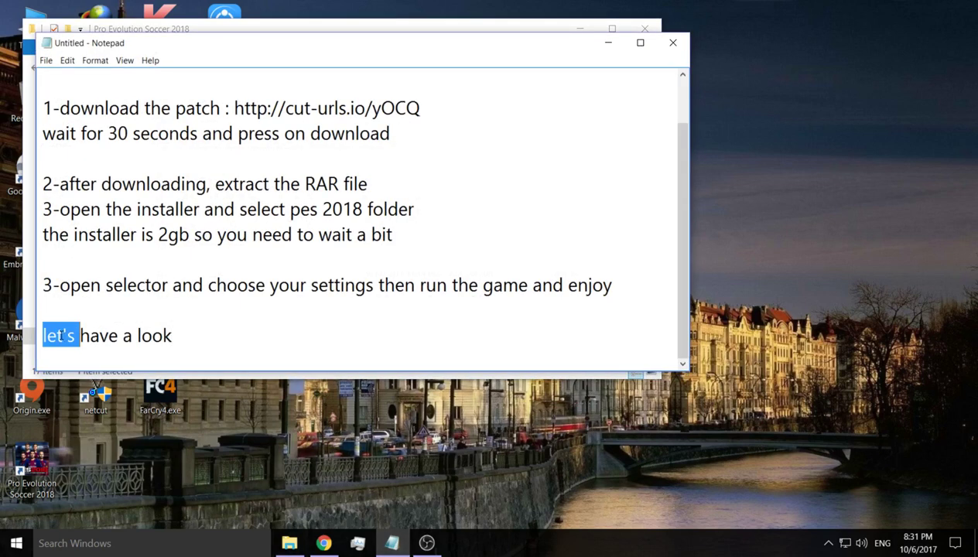
double_click(92, 333)
double_click(133, 335)
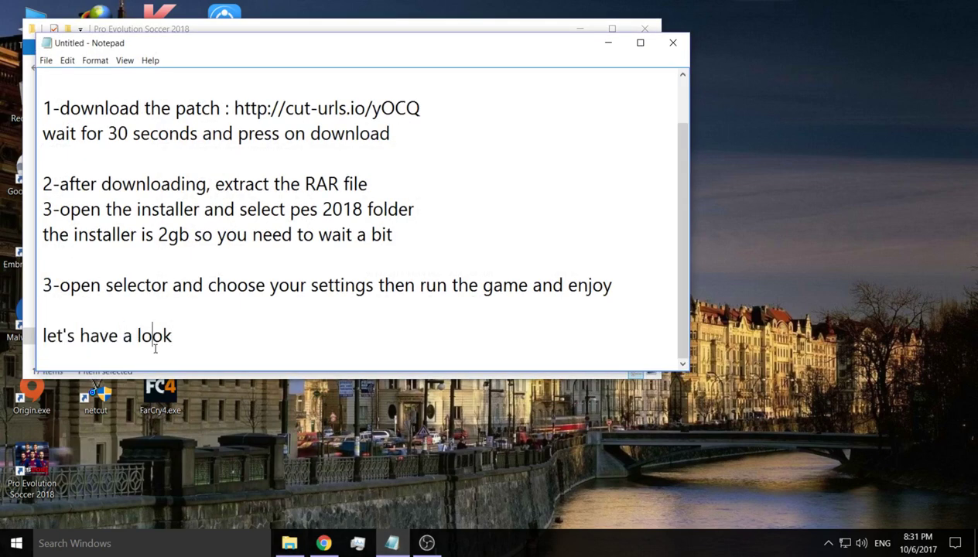
double_click(154, 337)
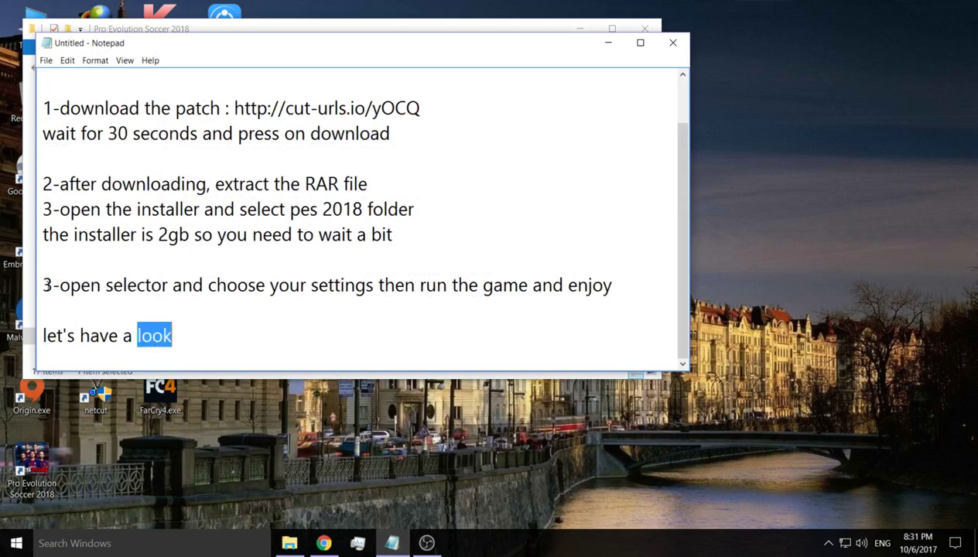
left_click(391, 542)
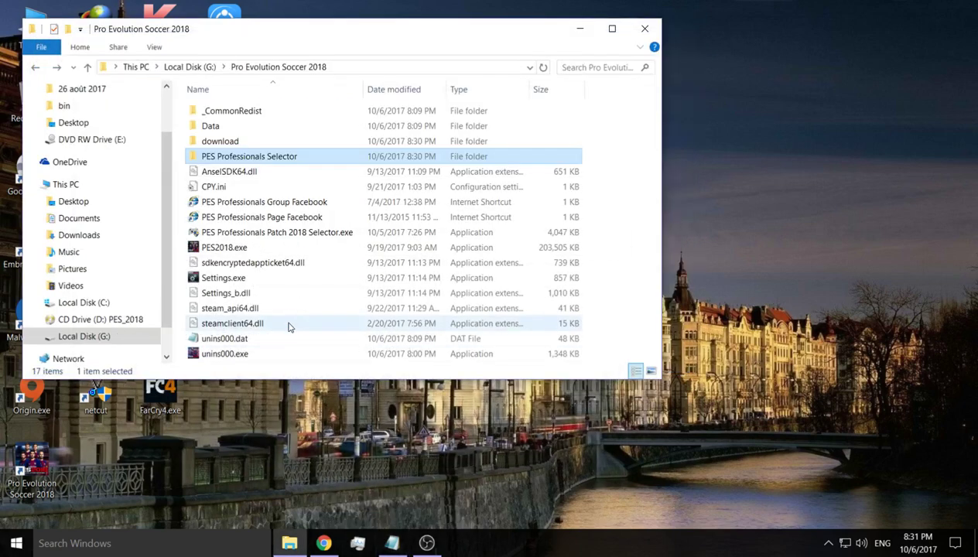
- Launch PES Professionals Patch 2018 Selector.exe and open its Others page, continuing past the exception message
double_click(239, 248)
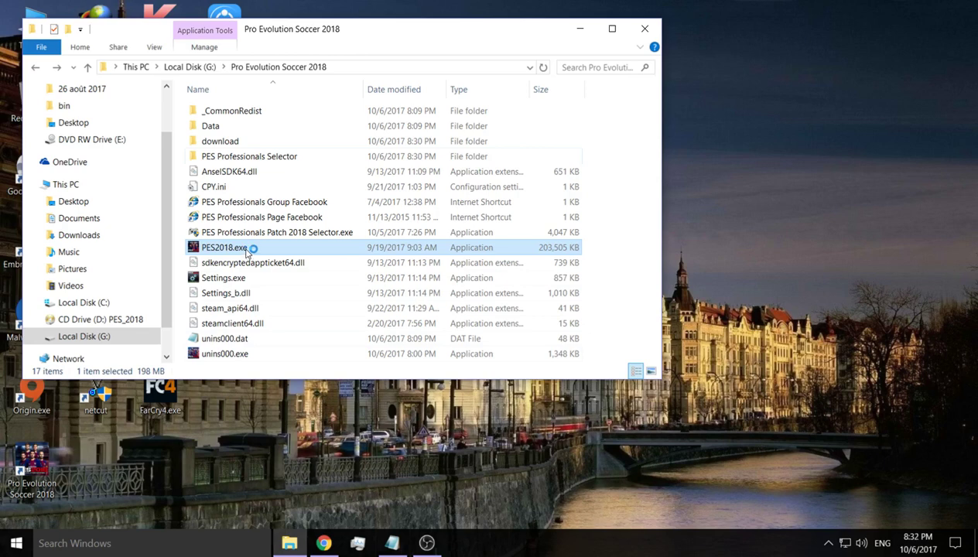
left_click(253, 233)
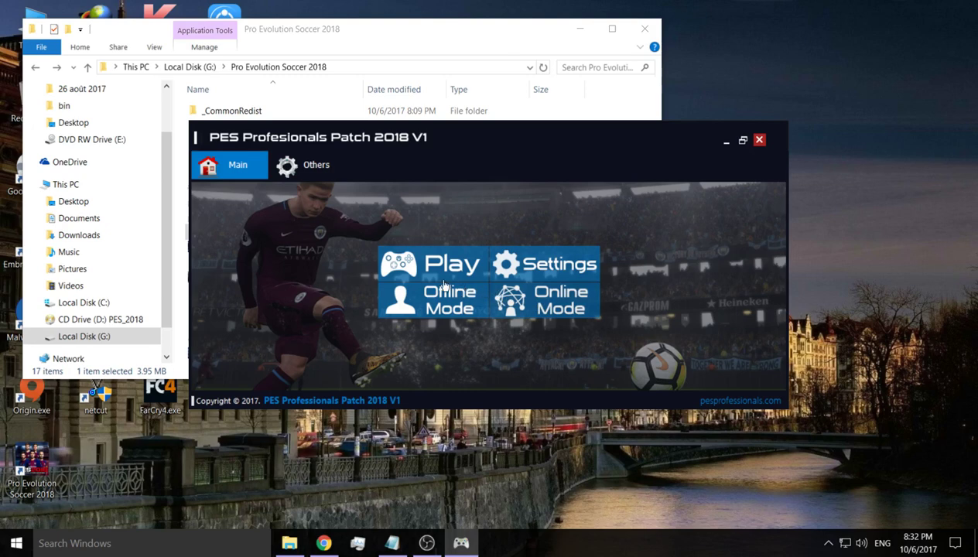
left_click(300, 172)
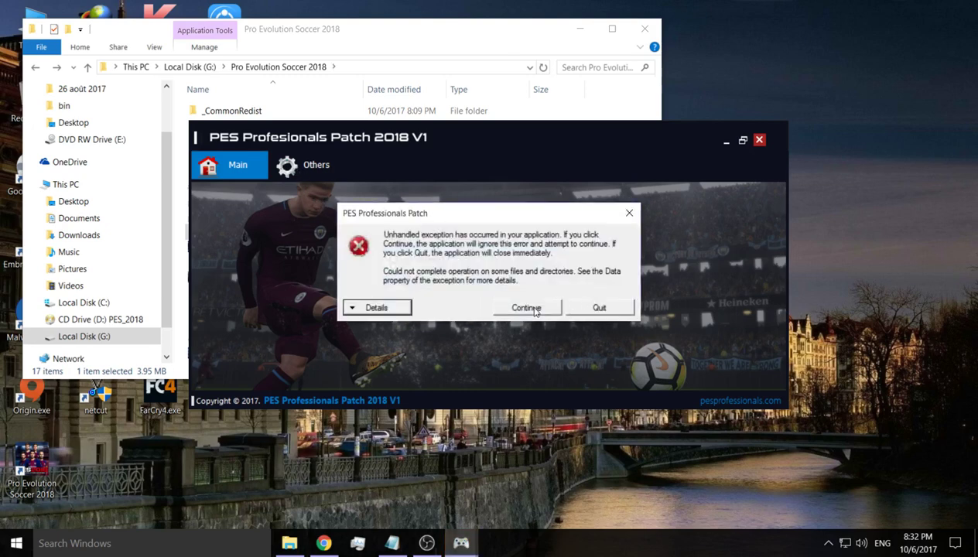
left_click(534, 308)
left_click(311, 170)
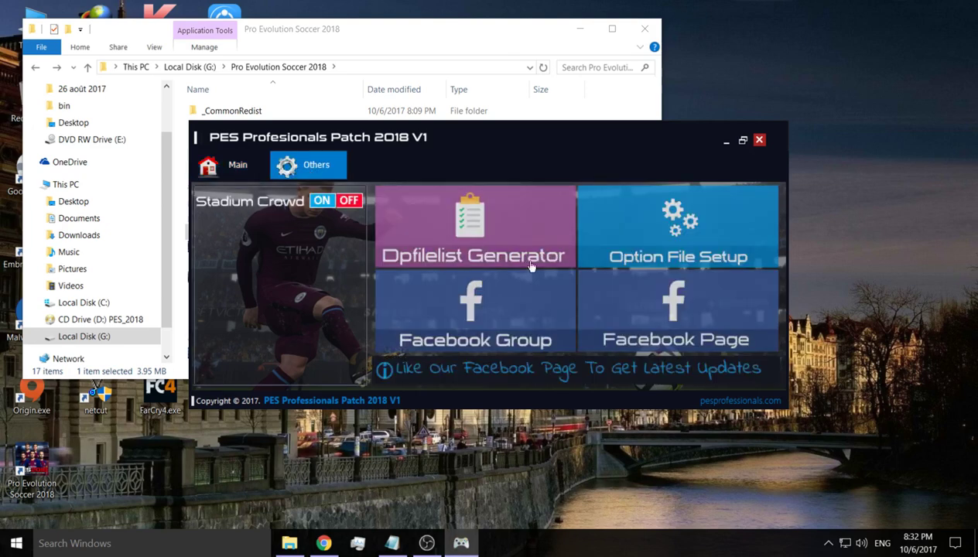
- Start Play from the selector's Main page and close the selector
left_click(220, 160)
left_click(470, 265)
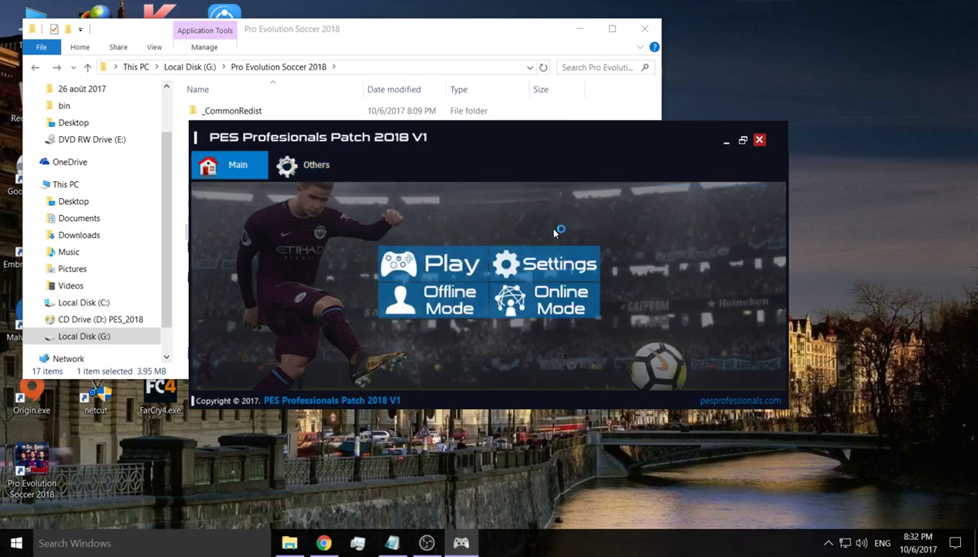
left_click(760, 141)
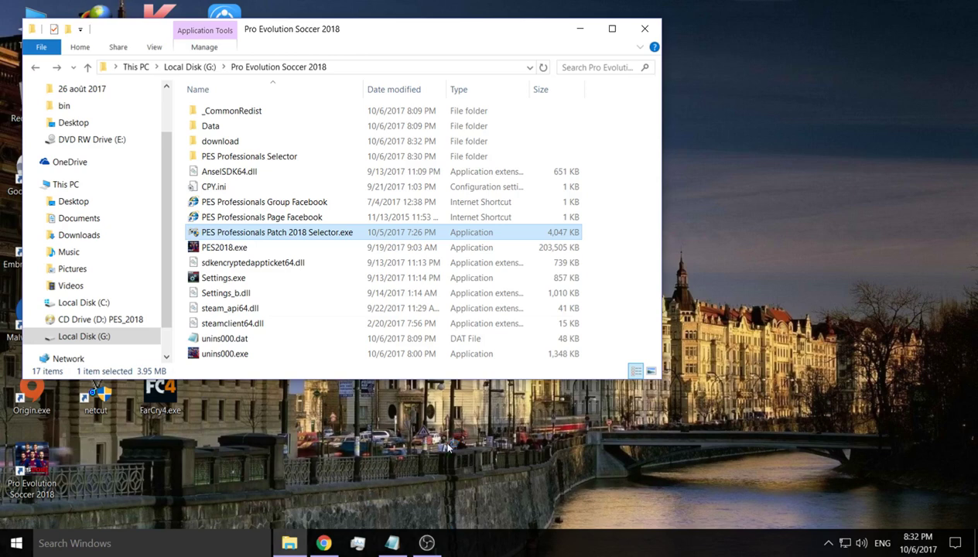
- Minimize the Pro Evolution Soccer 2018 folder window and refresh the desktop twice
left_click(580, 31)
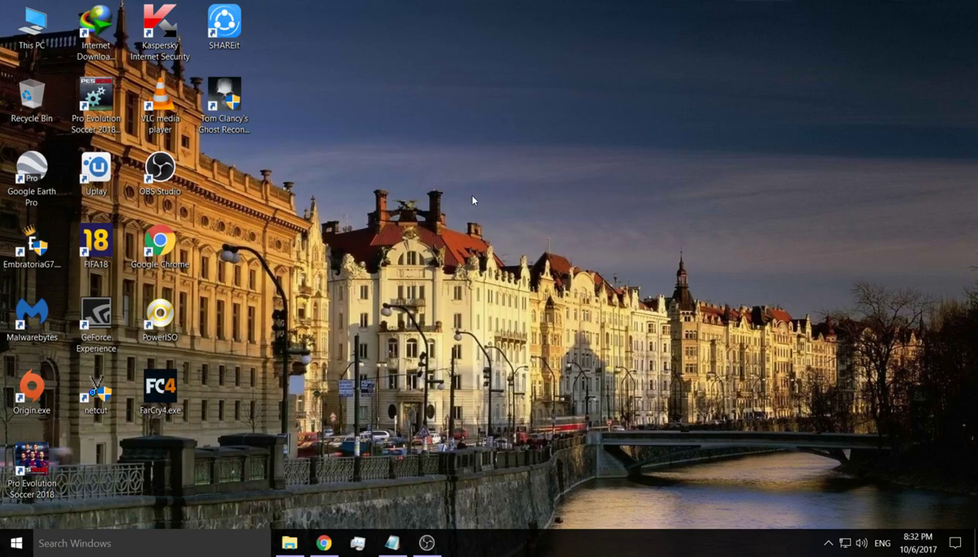
right_click(473, 196)
left_click(524, 253)
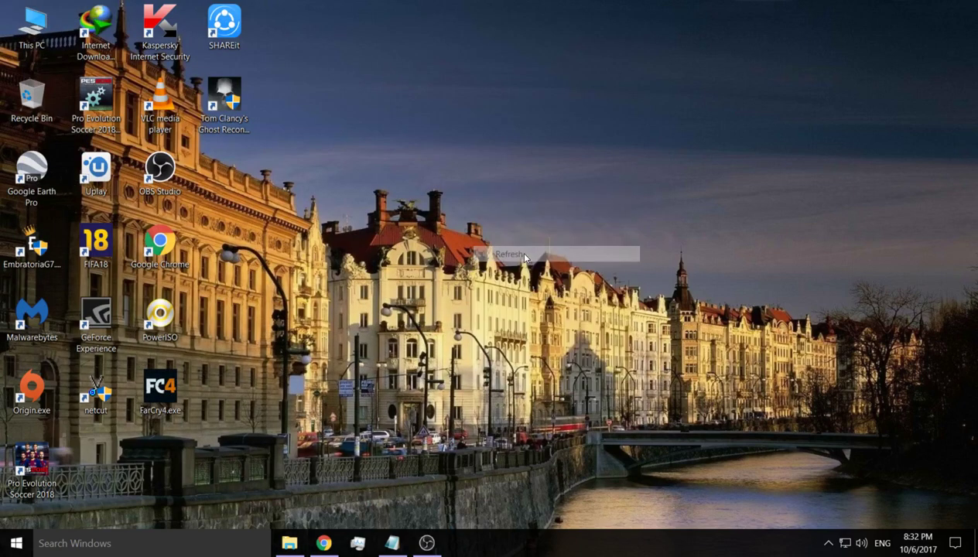
right_click(446, 153)
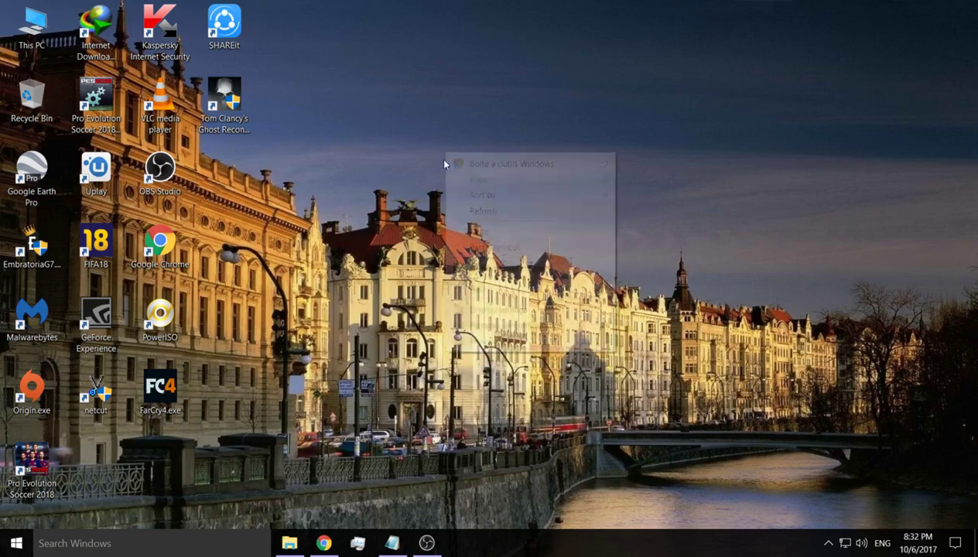
left_click(503, 213)
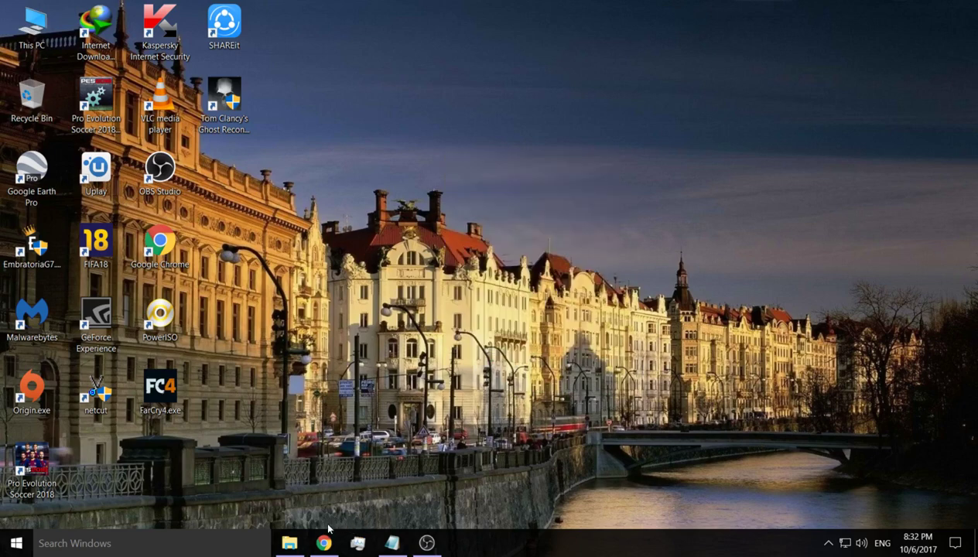
mouse_move(328, 534)
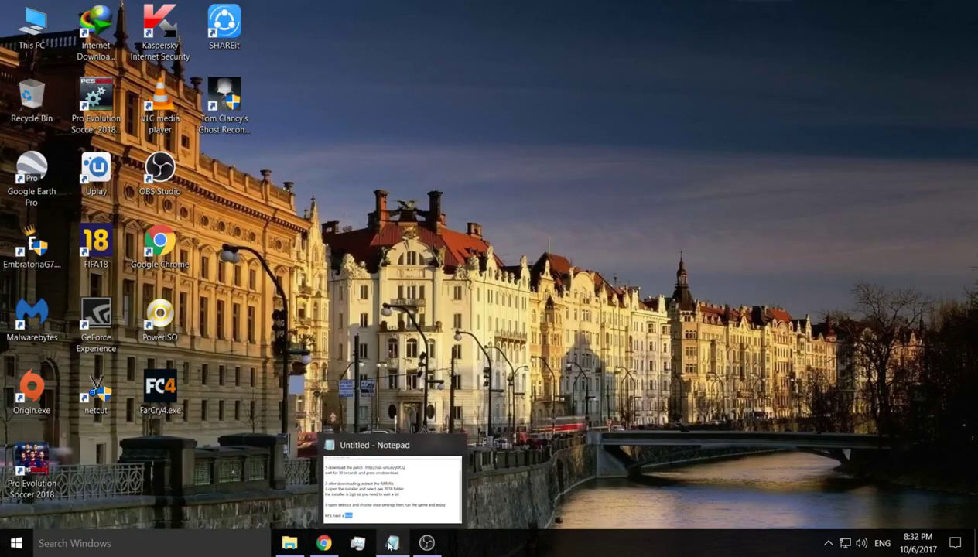
left_click(390, 542)
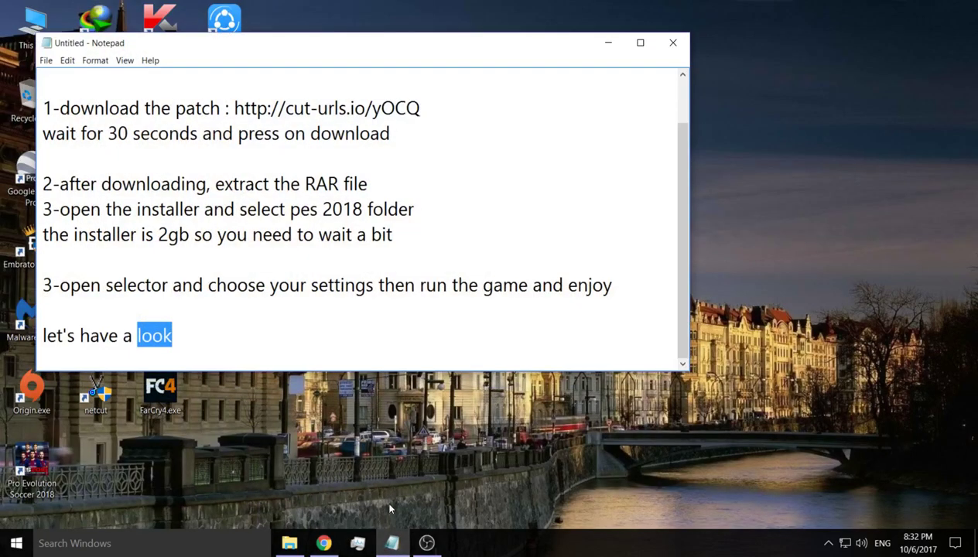
left_click(392, 540)
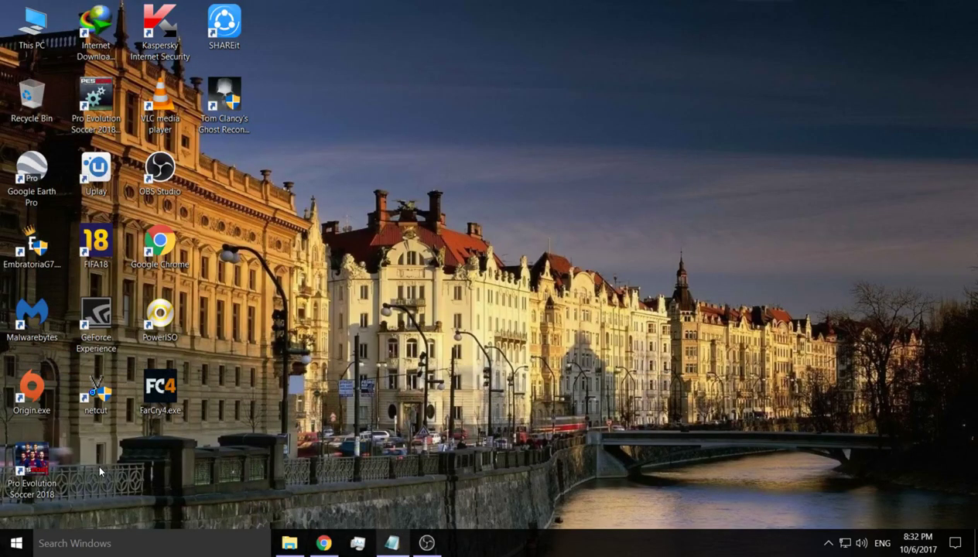
- Launch Pro Evolution Soccer 2018 from the desktop, dismiss the error, ignore the warning and continue to the Online Information list
double_click(47, 466)
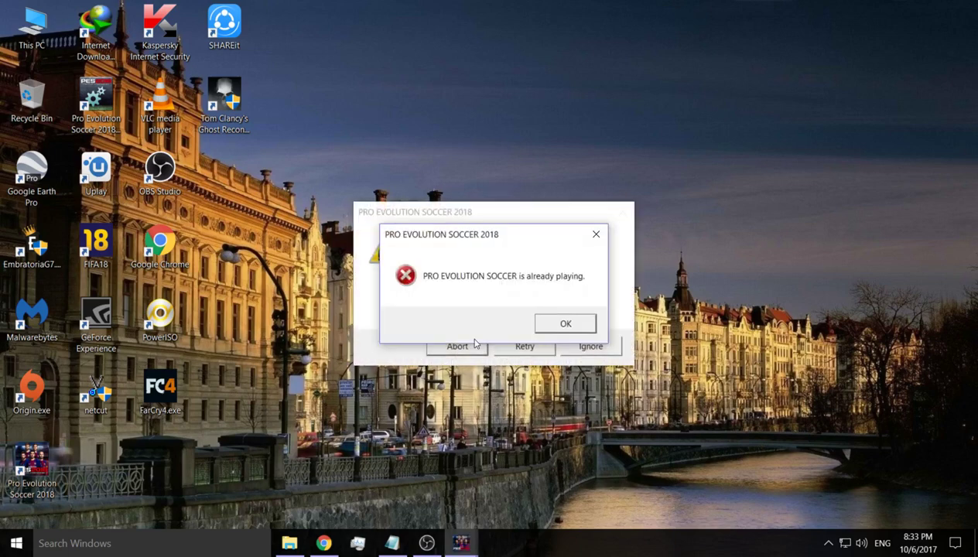
left_click(539, 324)
left_click(578, 349)
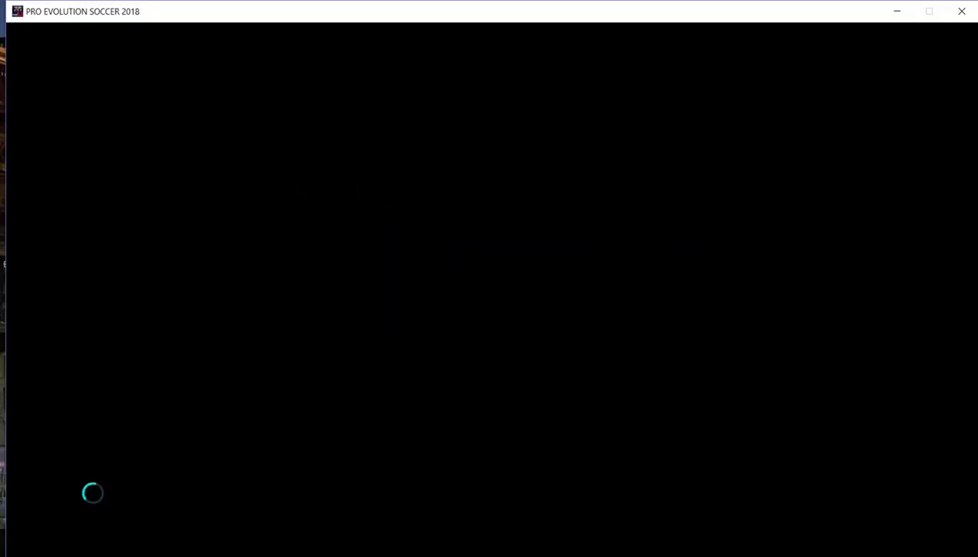
key("Return")
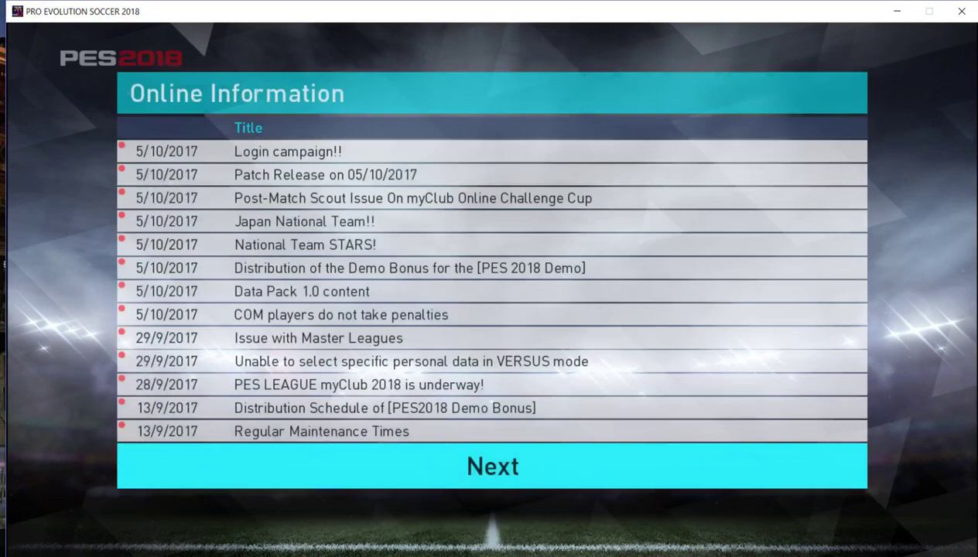
- Continue past the Online Information list and dismiss the server communication error to reach the main menu
key("Return")
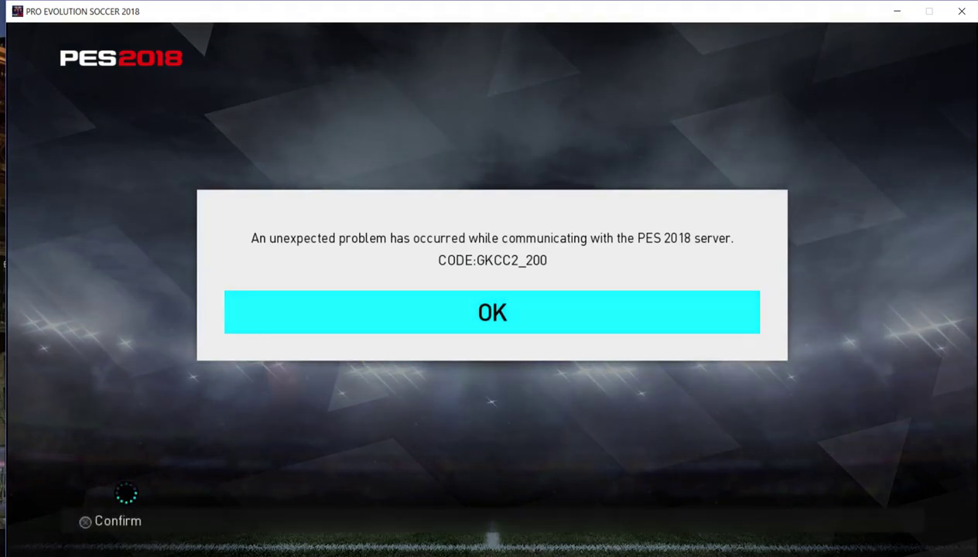
key("Return")
key("Return")
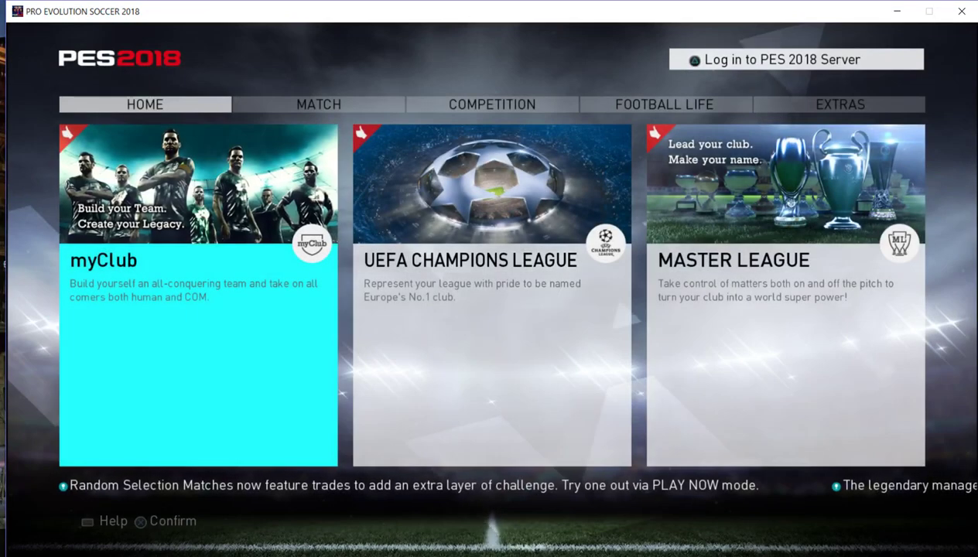
- Start an Exhibition Match from Play Now and decline the Live Update function
key("Right")
key("Right")
key("Right")
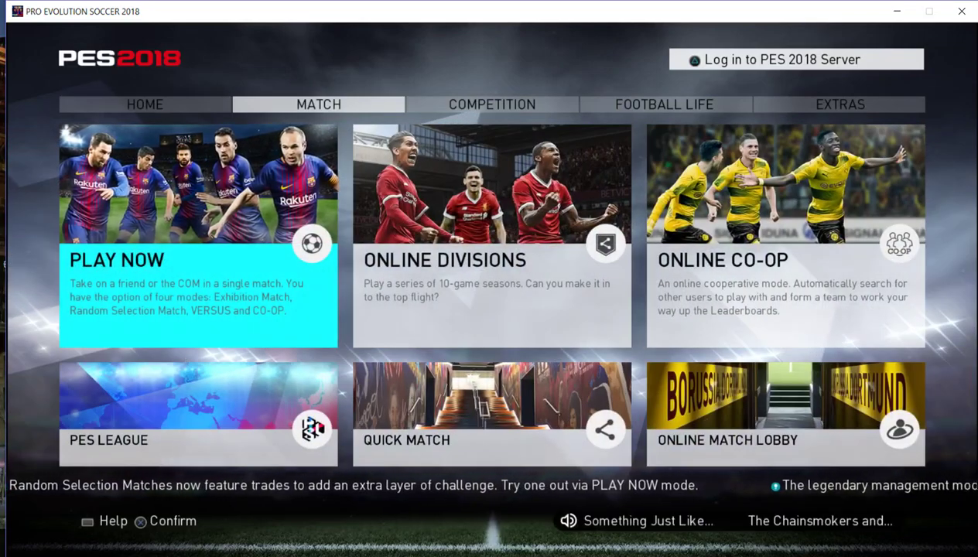
key("Return")
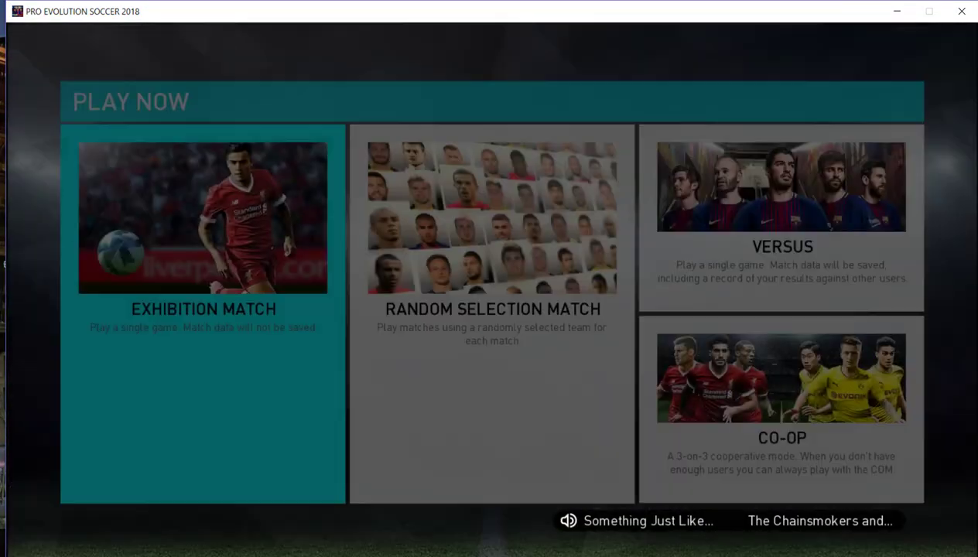
key("Return")
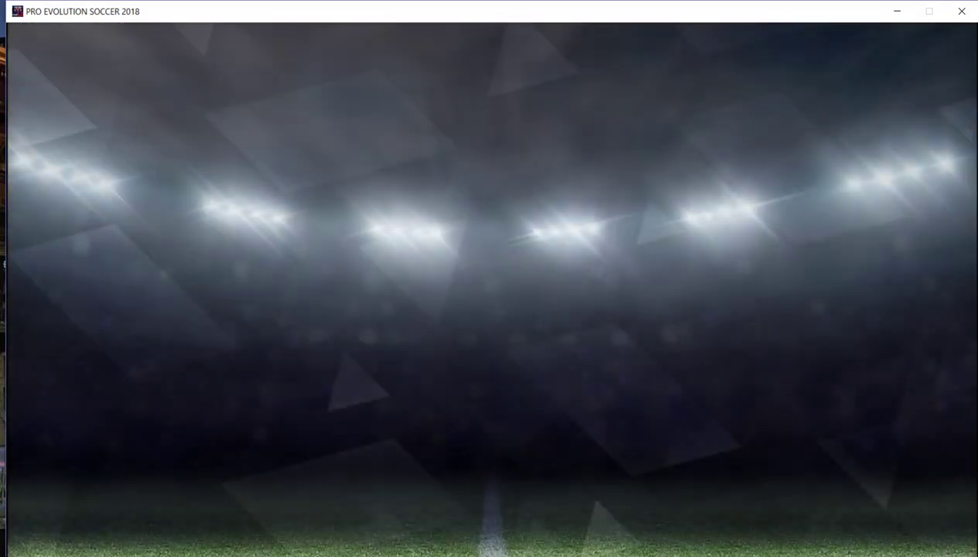
key("Return")
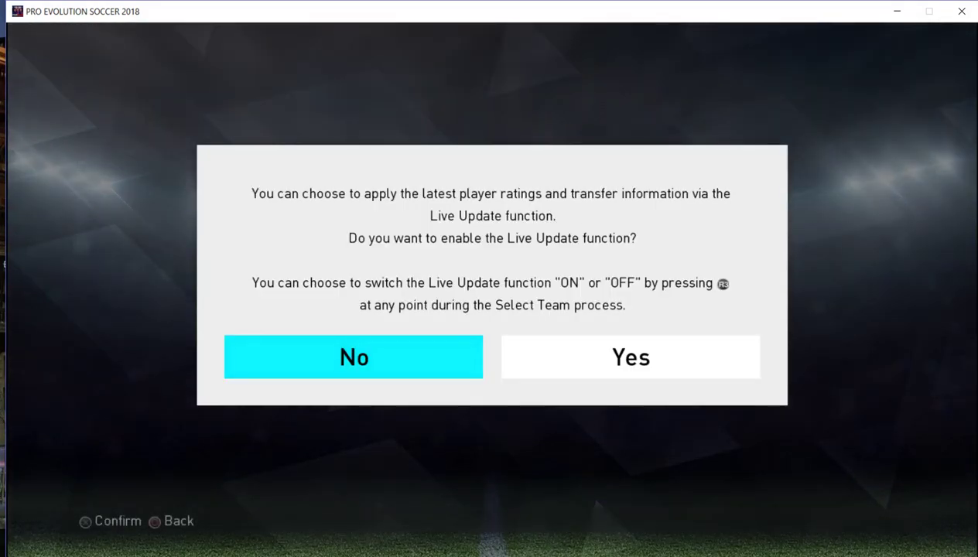
key("Return")
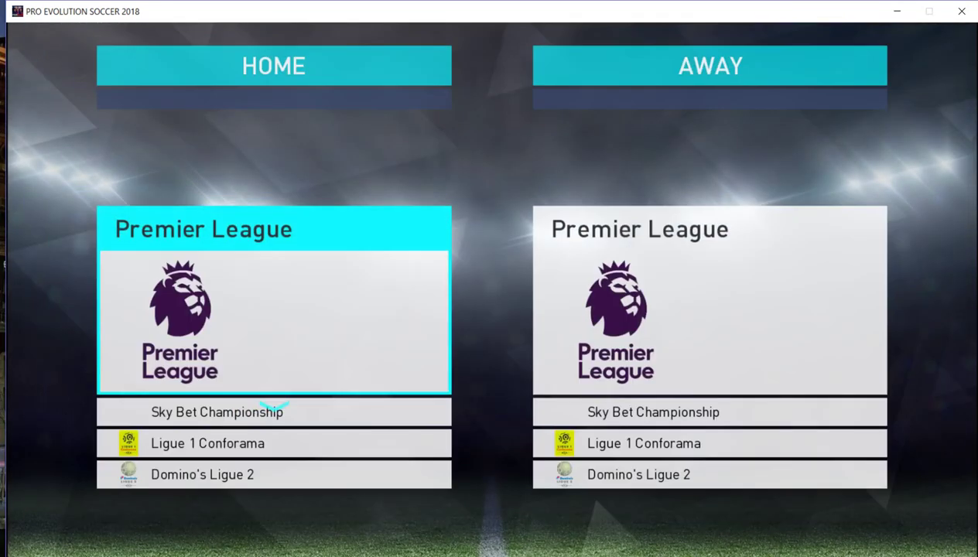
- Examine the home side's league list down to PLA League and return to Premier League
key("Down")
key("Up")
key("Down")
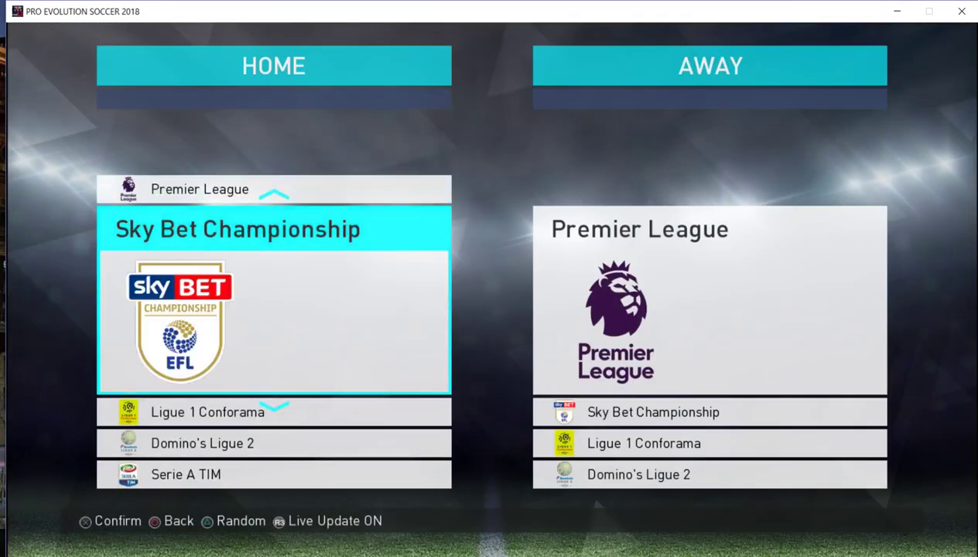
key("Down")
key("Down")
key("Down")
key("Down")
key("Down")
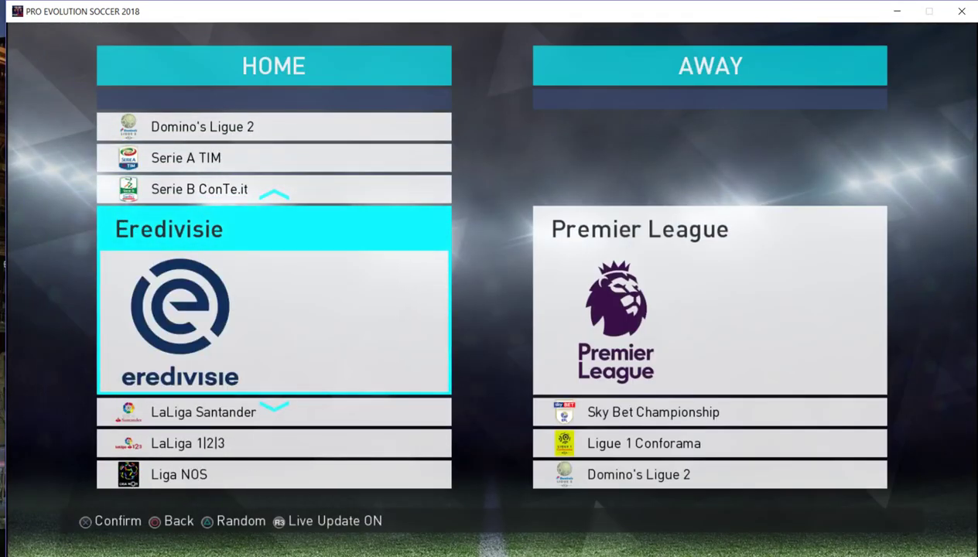
key("Down")
key("Down")
key("Down")
key("Down")
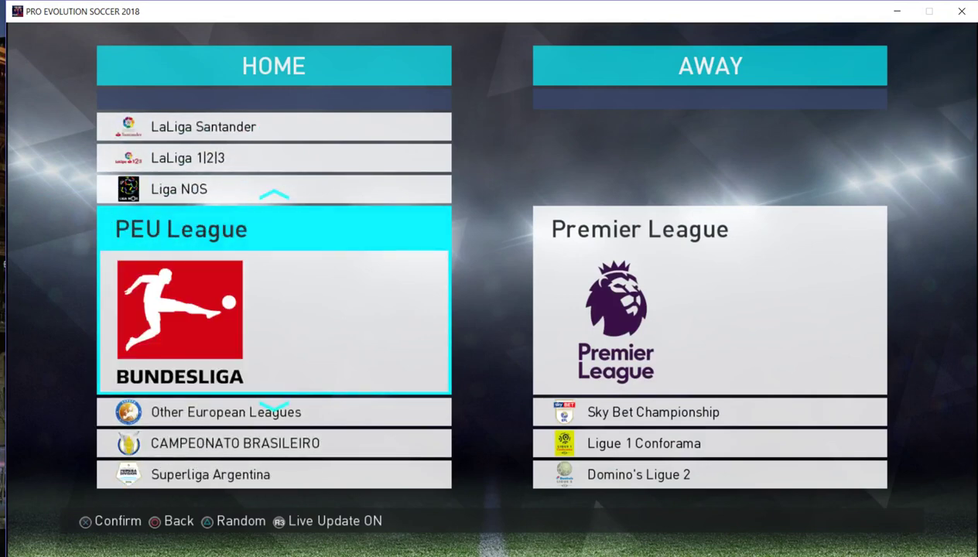
key("Down")
key("Down")
key("Down")
key("Down")
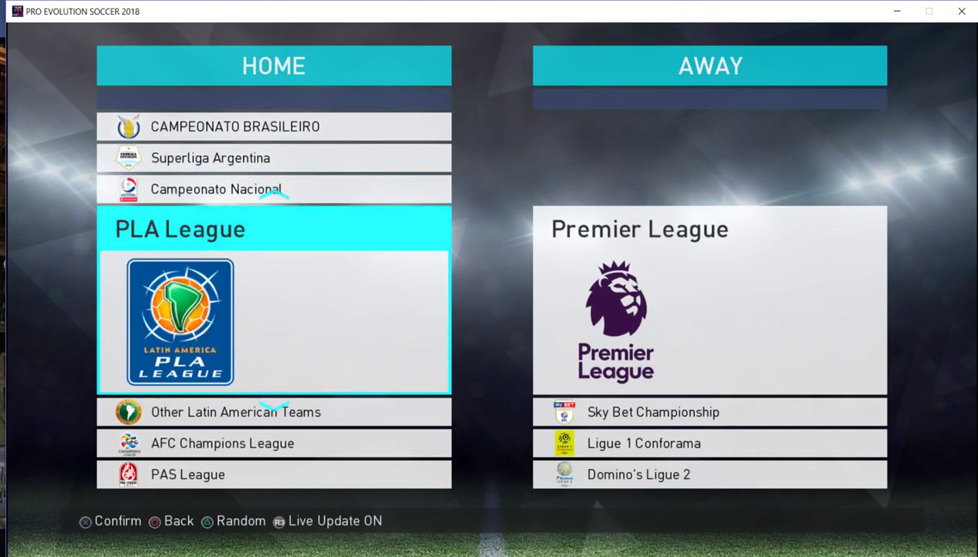
key("Up")
key("Up")
key("Up")
key("Up")
key("Up")
key("Up")
key("Up")
key("Up")
key("Up")
key("Up")
key("Up")
key("Up")
key("Up")
key("Up")
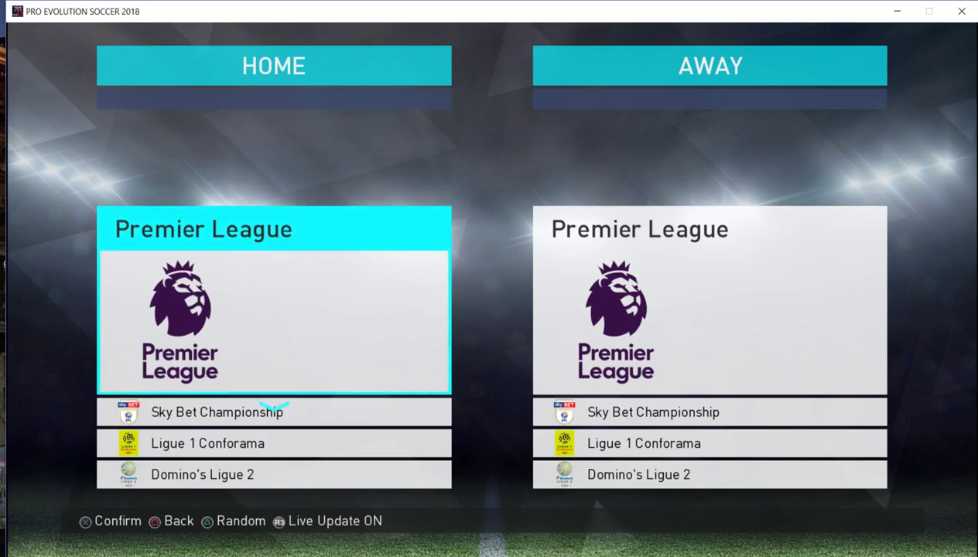
- Choose Arsenal FC as the home team and Liverpool FC as the away team from the Premier League
key("Return")
key("Return")
key("Return")
key("Down")
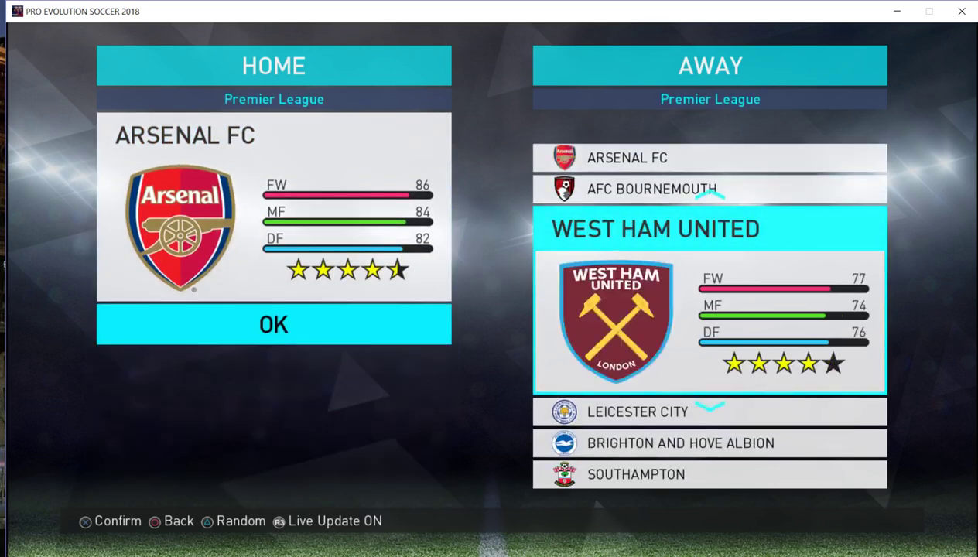
key("Down")
key("Down")
key("Down")
key("Down")
key("Down")
key("Down")
key("Return")
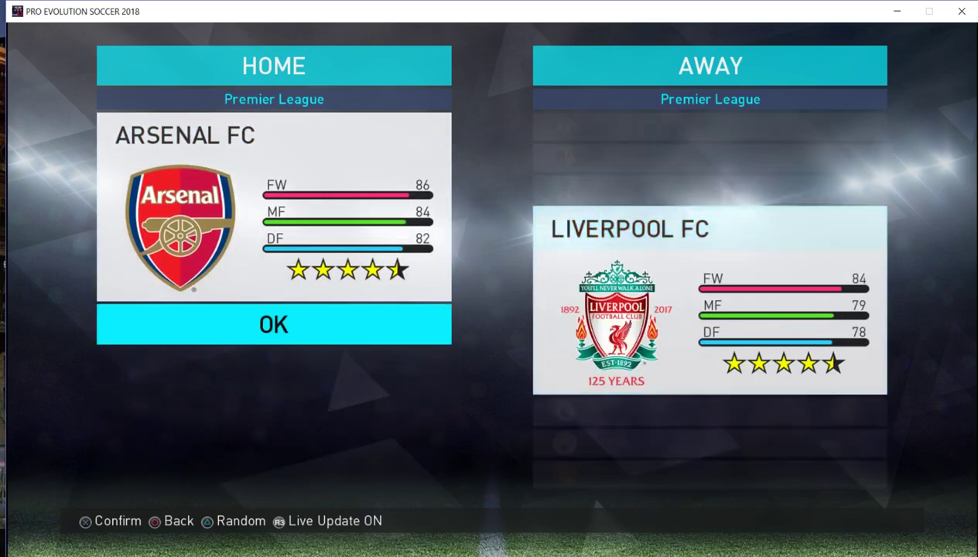
- Go through the Arsenal and Liverpool strips, choosing home strip 3/3 and away strip 1/3
key("Left")
key("Left")
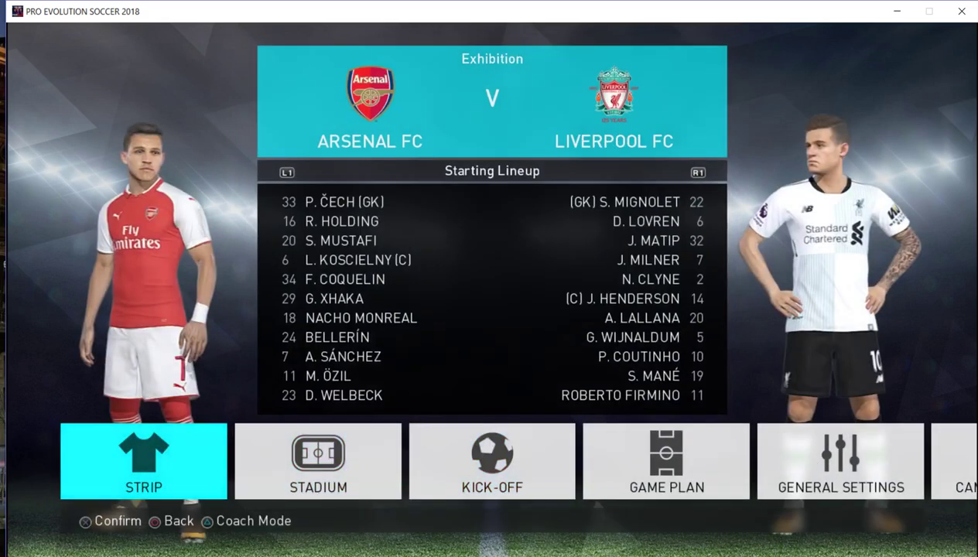
key("Return")
key("Right")
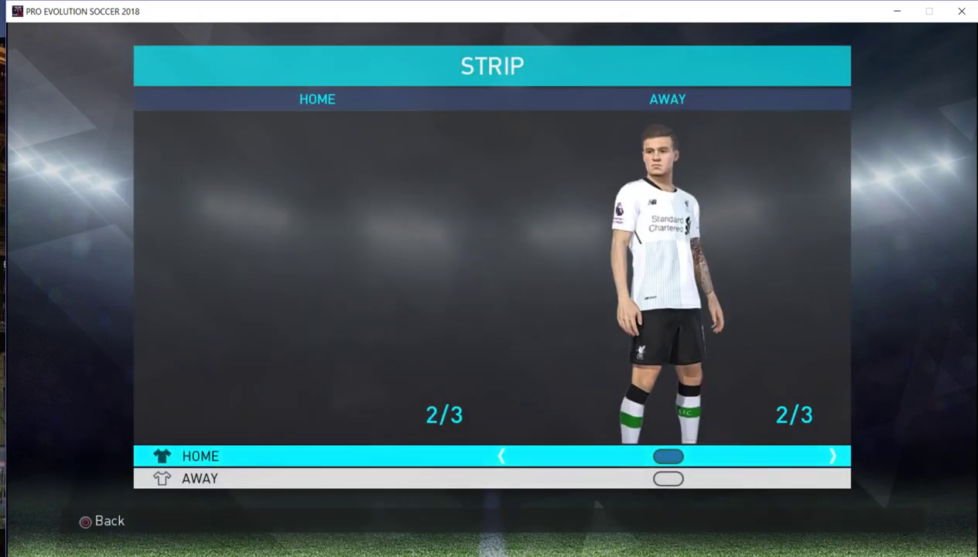
key("Right")
key("Down")
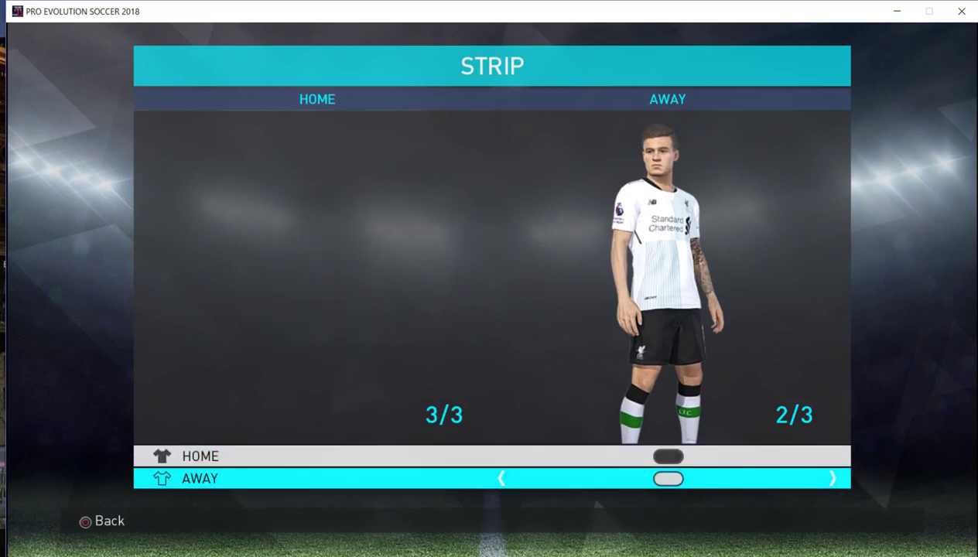
key("Right")
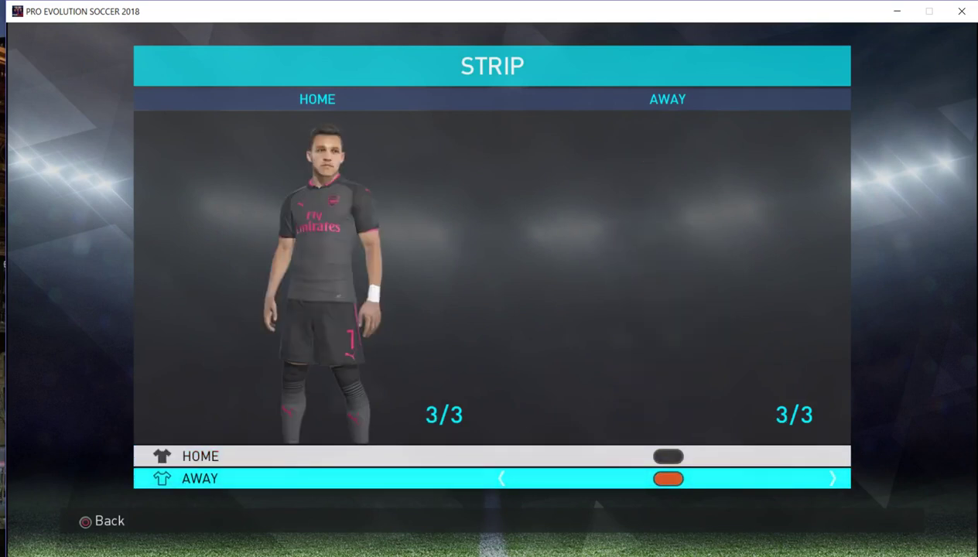
key("Right")
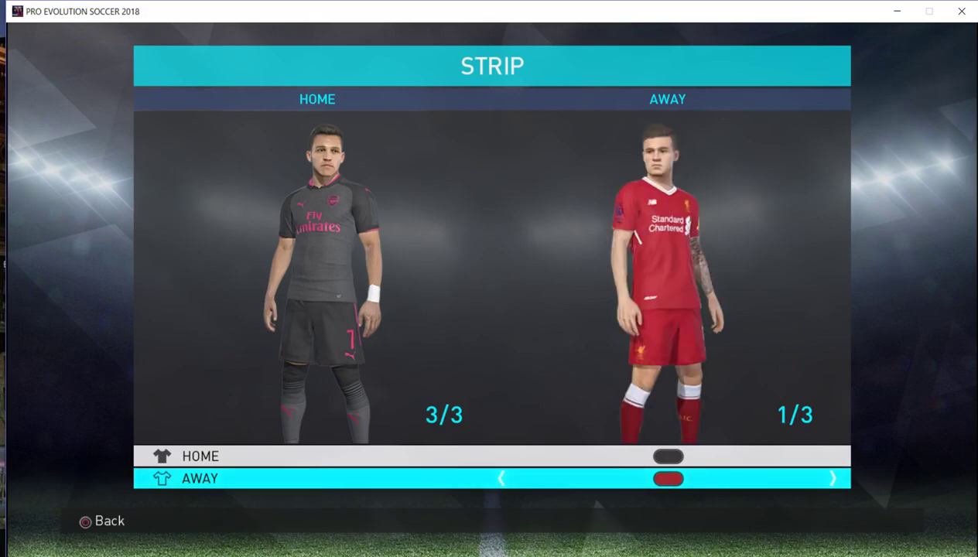
key("Escape")
- Leave the Arsenal against Liverpool match setup, discarding its settings, and return to the home team selection
key("Escape")
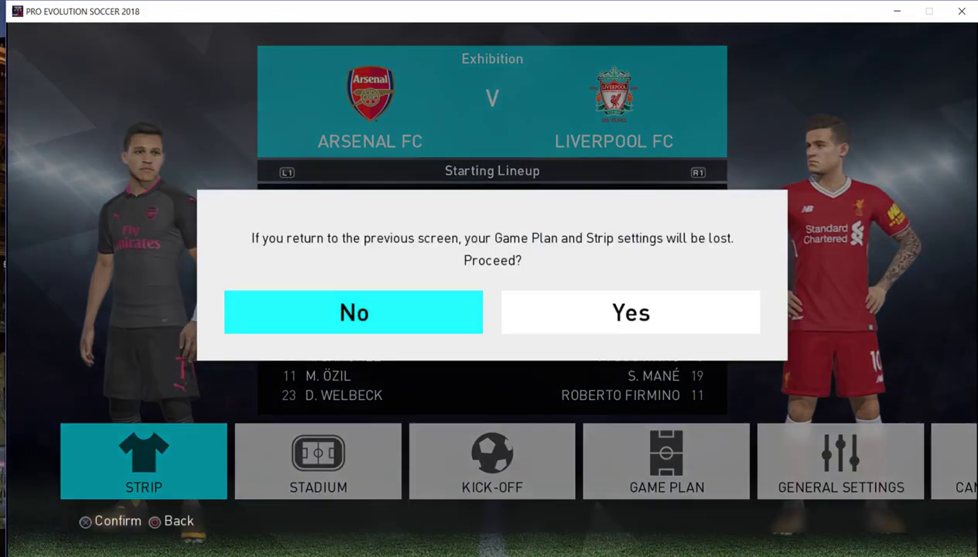
key("Right")
key("Return")
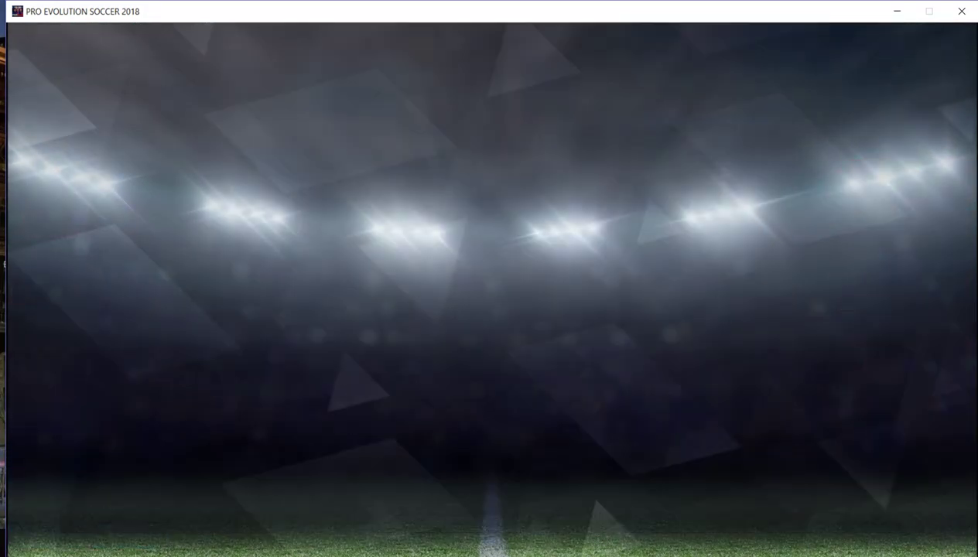
key("Escape")
key("Down")
key("Escape")
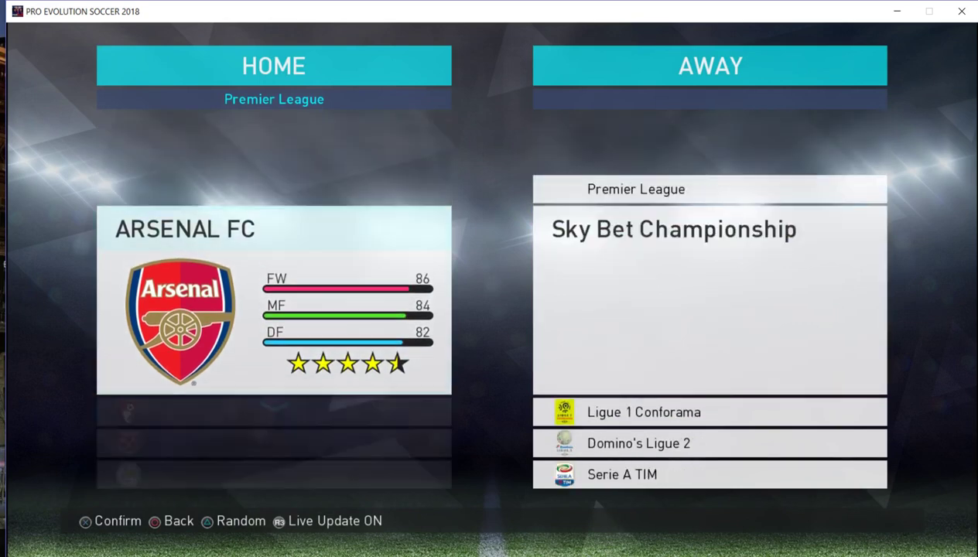
- Browse the Premier League home teams and choose Manchester United
key("Down")
key("Down")
key("Down")
key("Down")
key("Down")
key("Down")
key("Down")
key("Down")
key("Down")
key("Down")
key("Down")
key("Down")
key("Down")
key("Down")
key("Down")
key("Down")
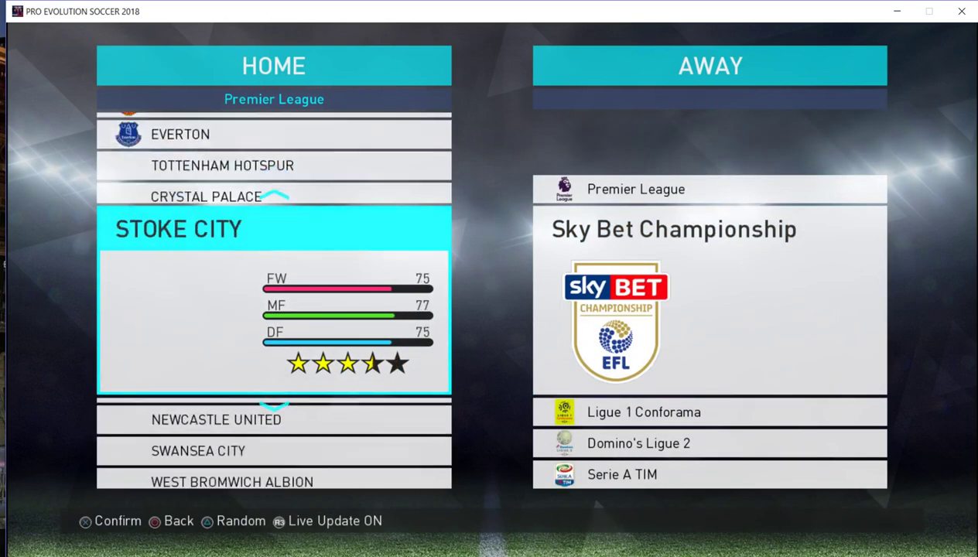
key("Up")
key("Up")
key("Up")
key("Up")
key("Up")
key("Return")
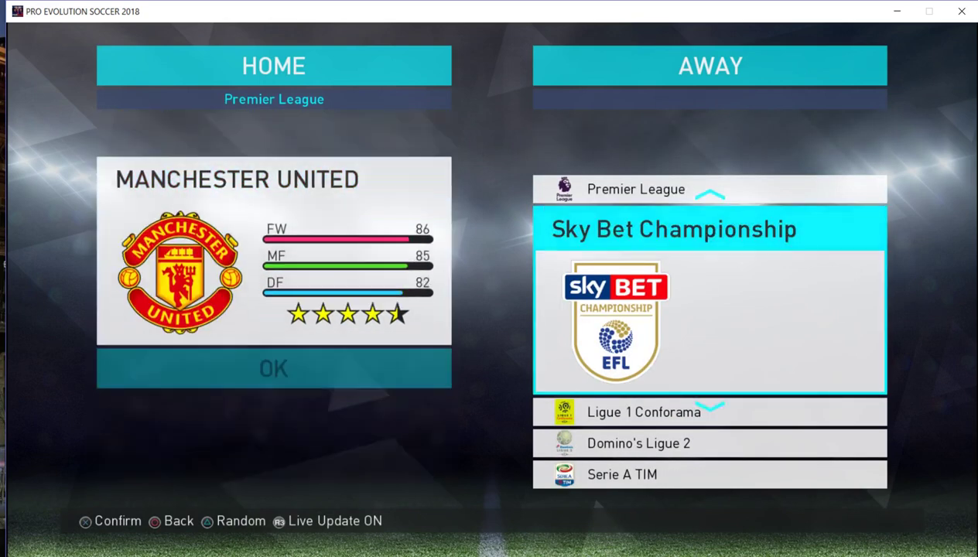
- Set the away league to Premier League and choose Manchester City as the opponent
key("Up")
key("Return")
key("Down")
key("Down")
key("Down")
key("Down")
key("Down")
key("Down")
key("Down")
key("Down")
key("Down")
key("Down")
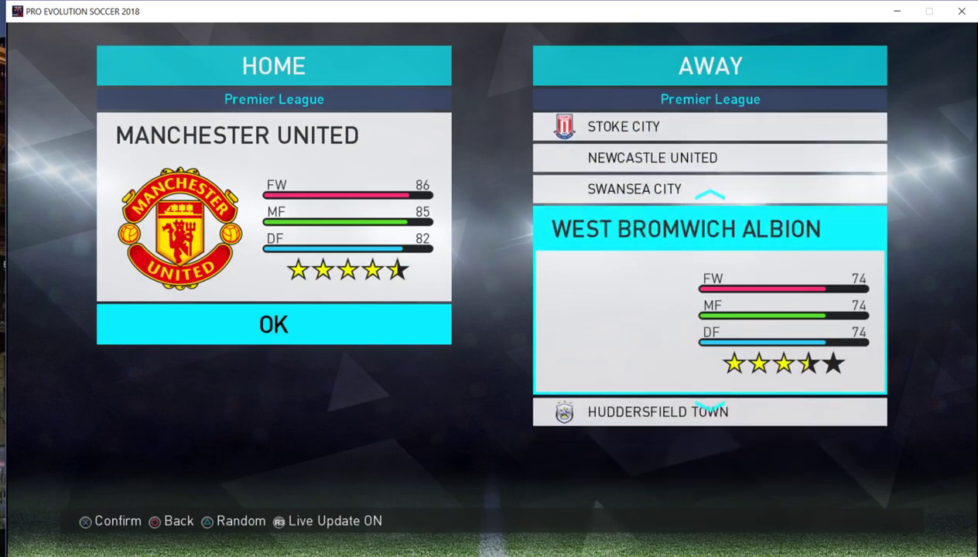
key("Up")
key("Up")
key("Up")
key("Up")
key("Up")
key("Up")
key("Up")
key("Up")
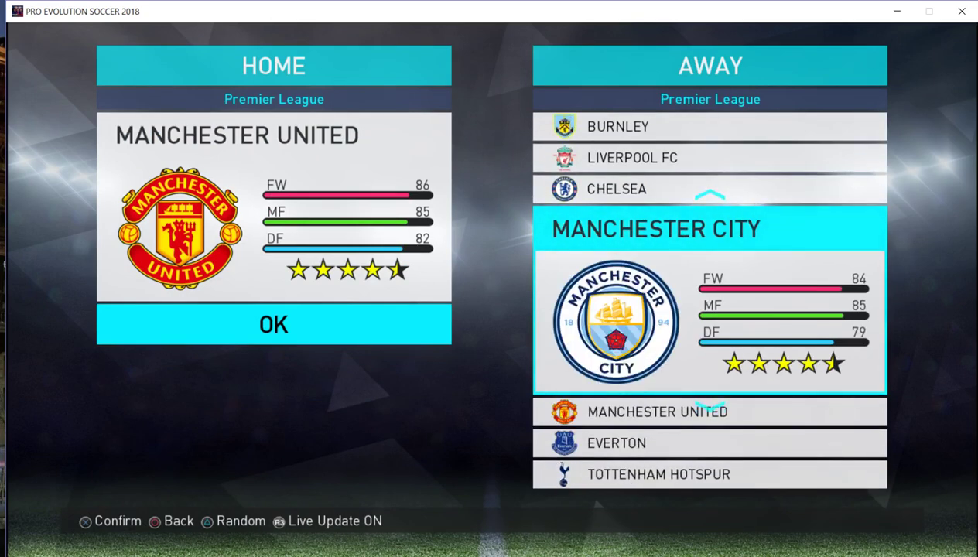
key("Up")
key("Down")
key("Return")
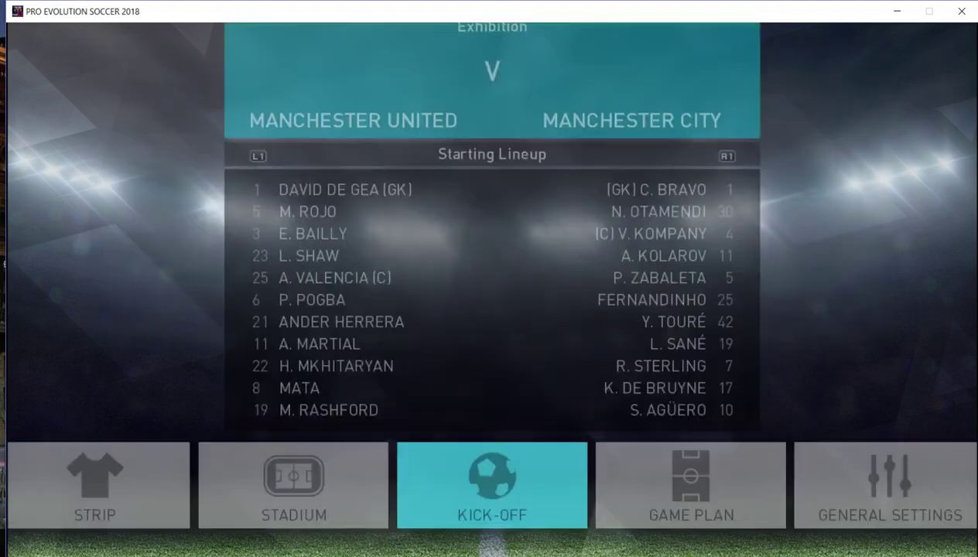
- Go through the Manchester United and Manchester City strips, choosing home strip 3/4 and away strip 3/3
key("Left")
key("Left")
key("Return")
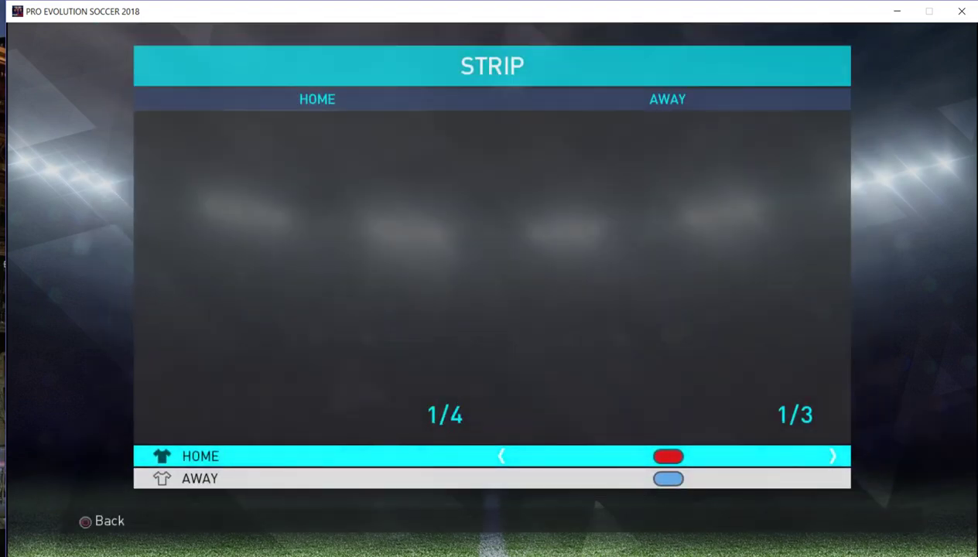
key("Right")
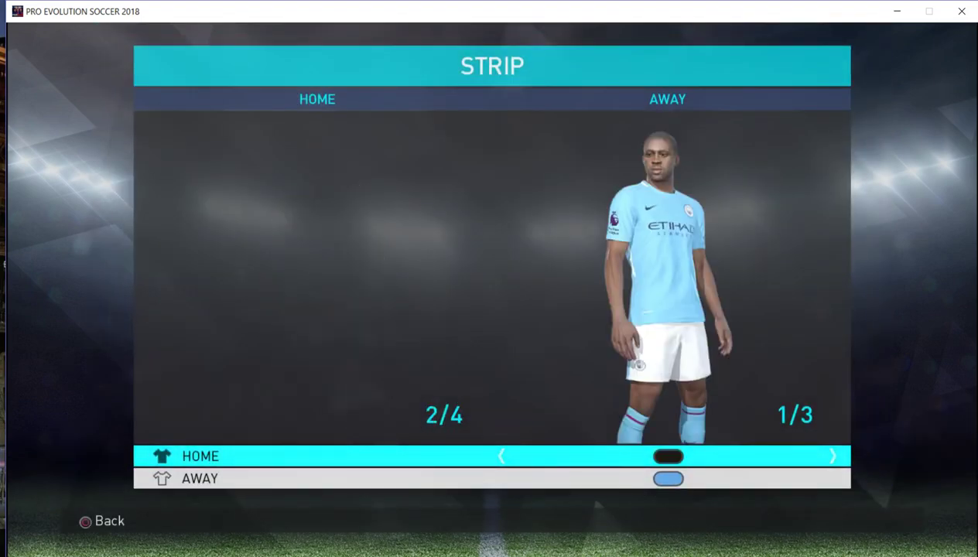
key("Right")
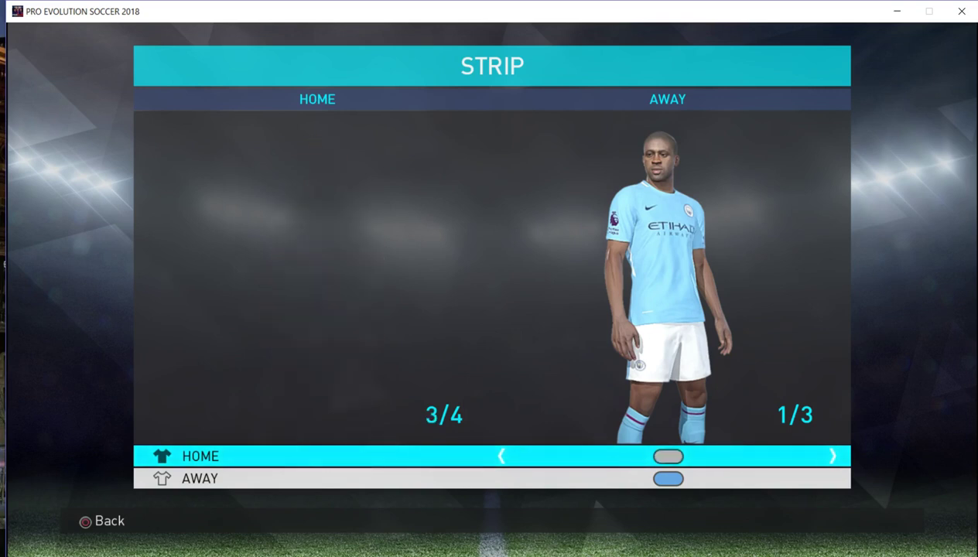
key("Down")
key("Right")
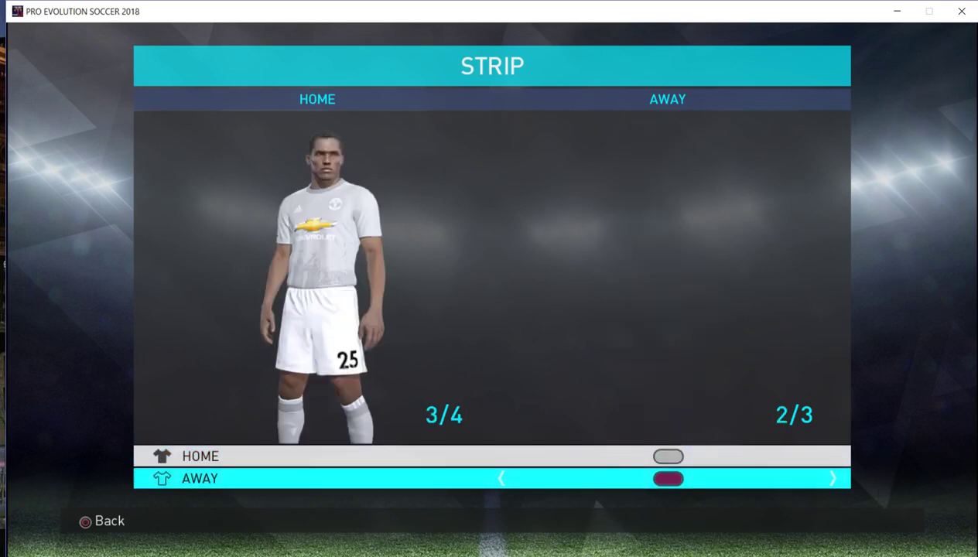
key("Right")
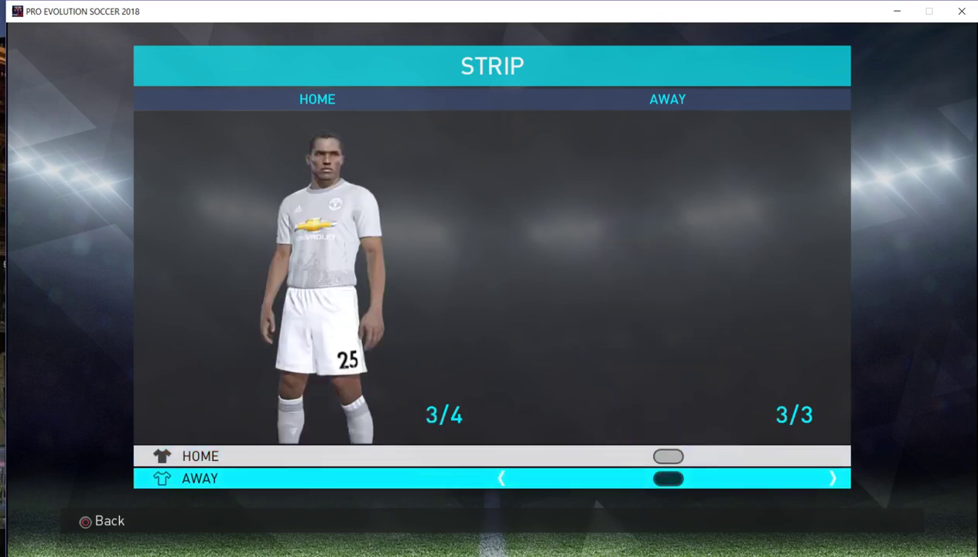
key("Escape")
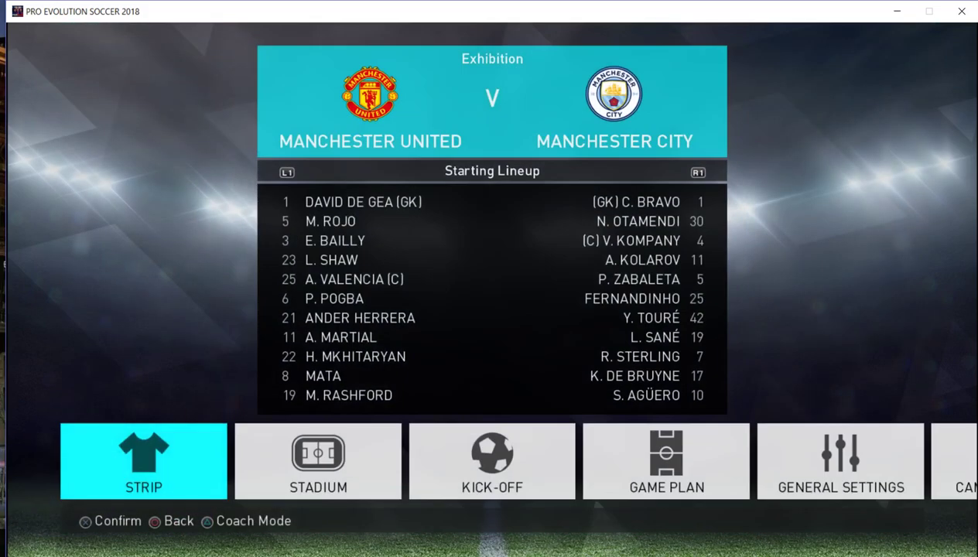
- Leave the Manchester derby setup, discarding its settings, and return to the home league selection
key("Escape")
key("Right")
key("Return")
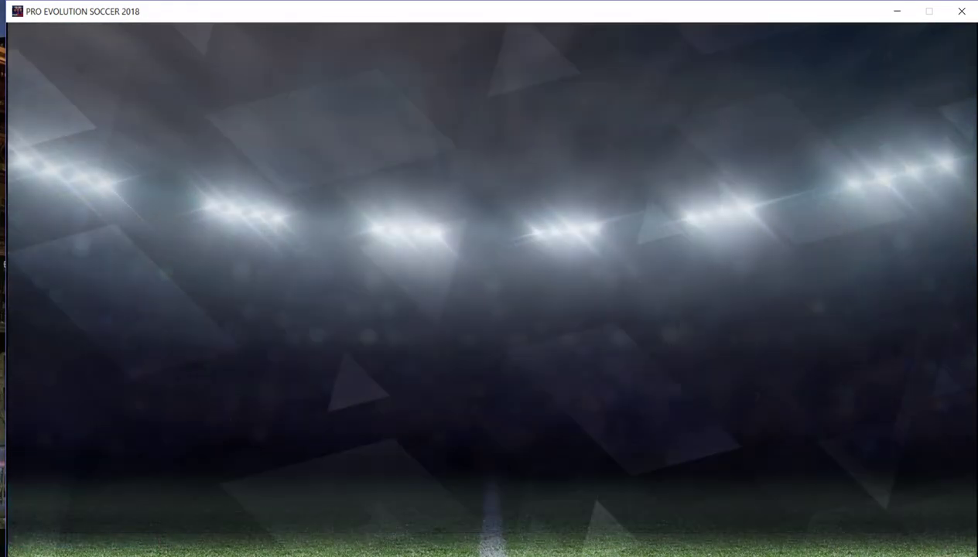
key("Escape")
key("Escape")
key("Escape")
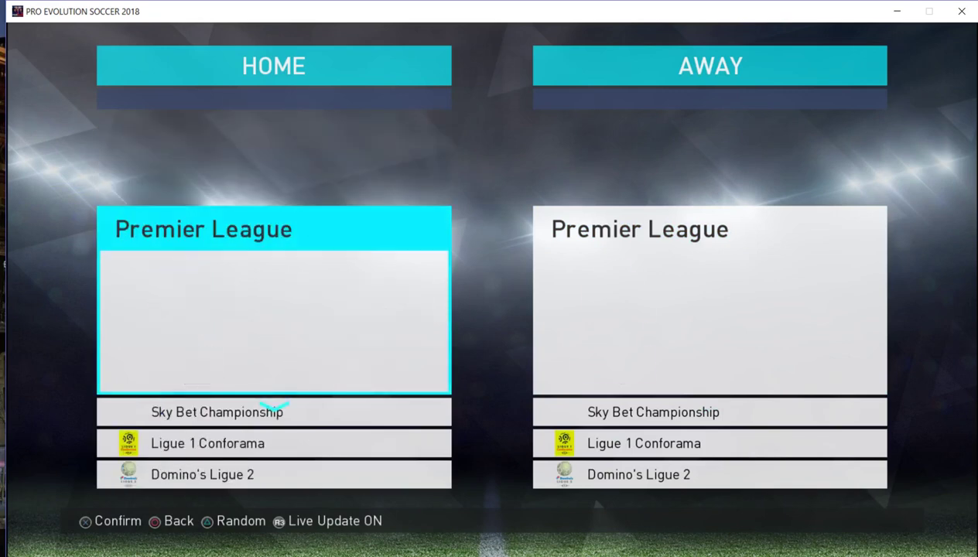
- Set the home league to LaLiga Santander
key("Down")
key("Down")
key("Down")
key("Down")
key("Down")
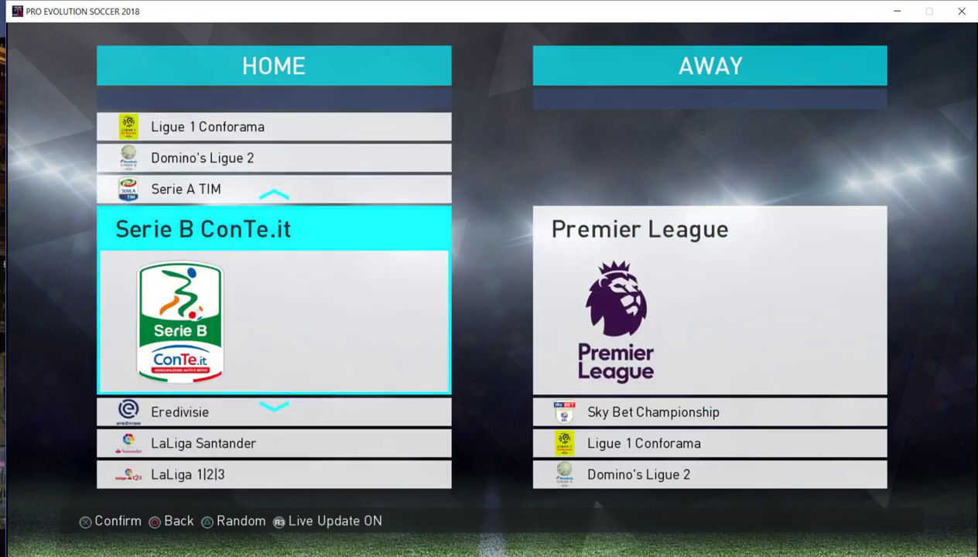
key("Down")
key("Down")
key("Return")
- Browse the LaLiga Santander clubs and choose Real Madrid as the home team
key("Down")
key("Down")
key("Down")
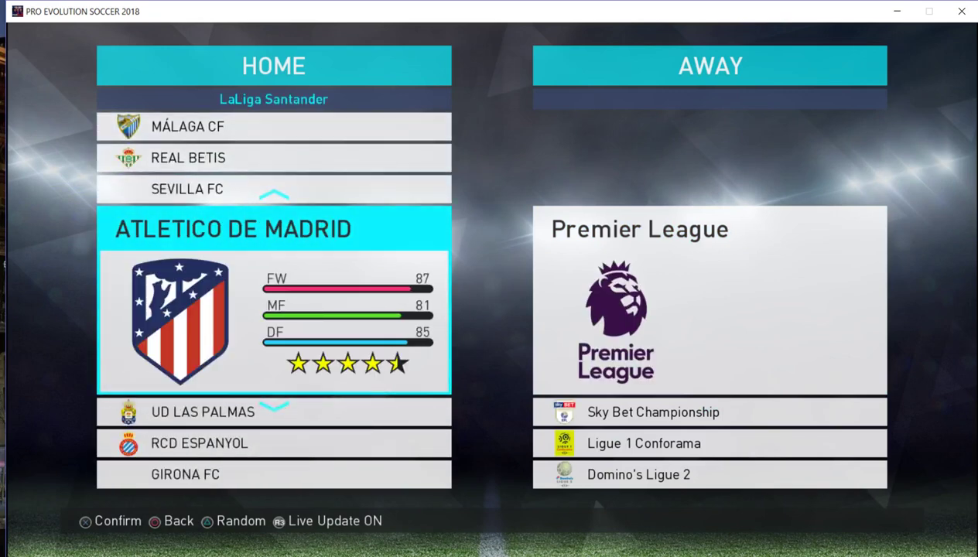
key("Down")
key("Down")
key("Down")
key("Down")
key("Down")
key("Down")
key("Down")
key("Down")
key("Down")
key("Down")
key("Down")
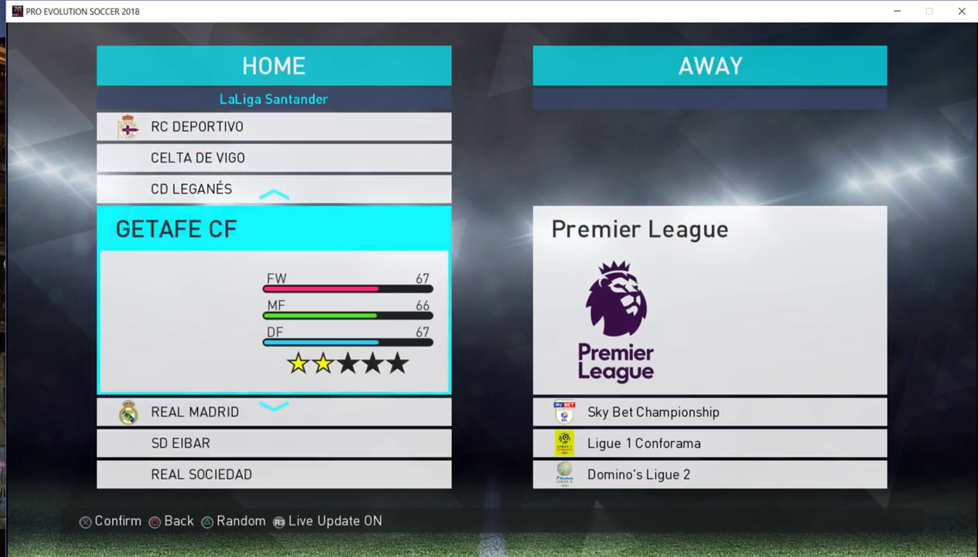
key("Return")
- Browse the away leagues as far as Campeonato Brasileiro and open Other European Leagues
key("Down")
key("Down")
key("Down")
key("Down")
key("Down")
key("Down")
key("Down")
key("Down")
key("Down")
key("Down")
key("Down")
key("Down")
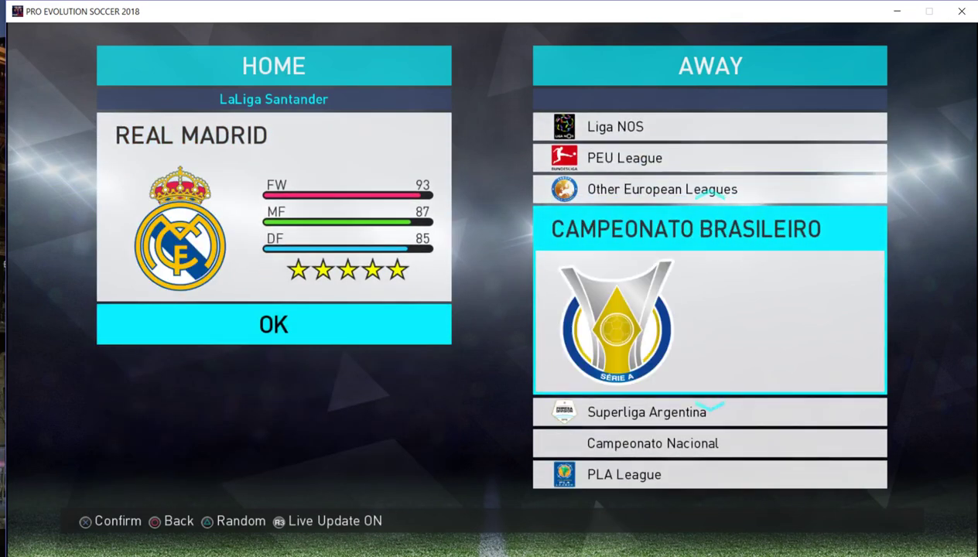
key("Up")
key("Up")
key("Down")
key("Return")
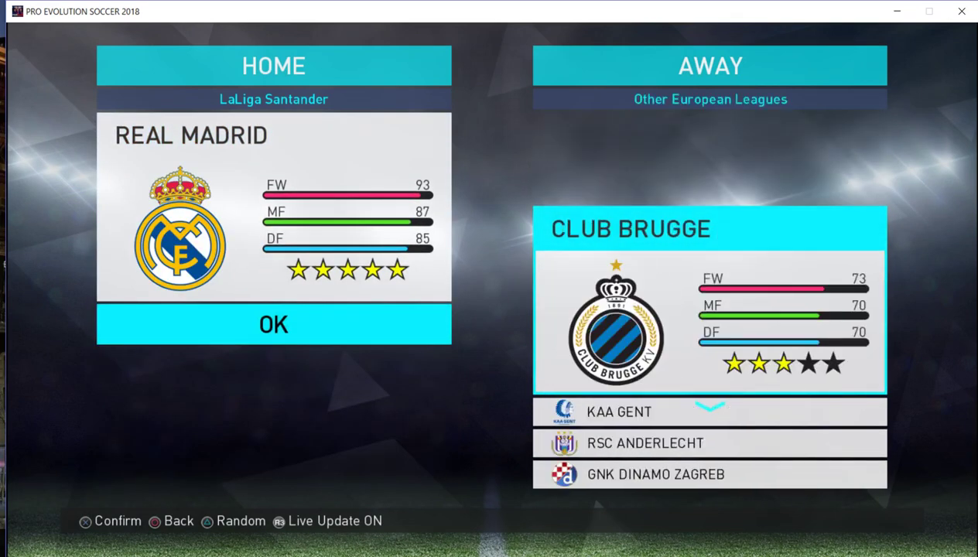
- Look through the Other European Leagues clubs from Club Brugge to FC Steaua București
key("Down")
key("Down")
key("Down")
key("Down")
key("Down")
key("Down")
key("Down")
key("Down")
key("Down")
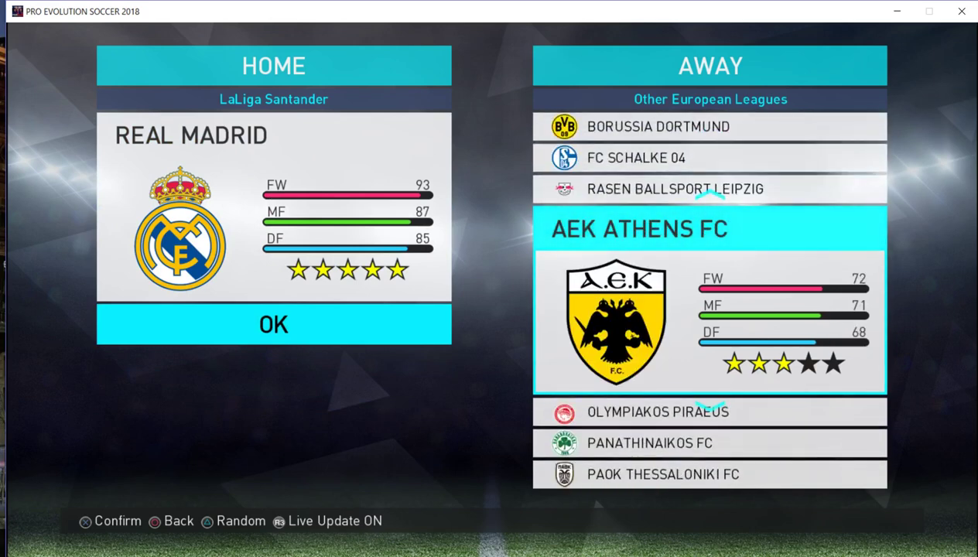
key("Down")
key("Down")
key("Down")
key("Down")
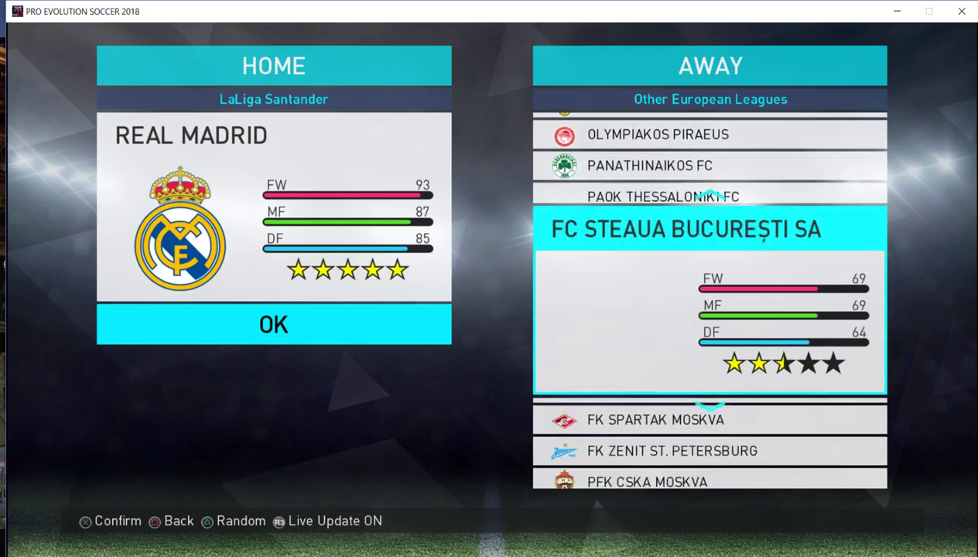
- Go back up the Other European Leagues clubs past Borussia Dortmund to KAA Gent, checking their emblems
key("Up")
key("Up")
key("Up")
key("Up")
key("Up")
key("Up")
key("Up")
key("Up")
key("Down")
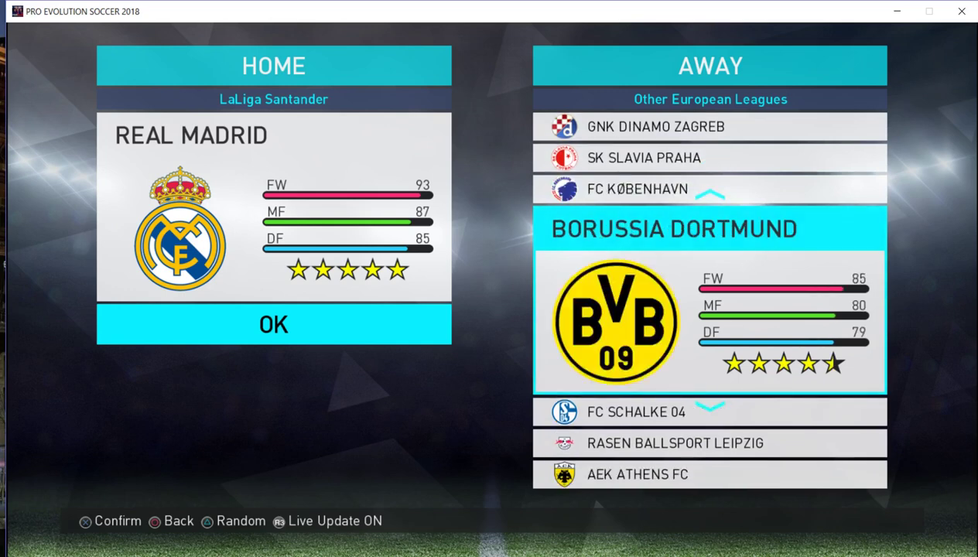
key("Up")
key("Up")
key("Up")
key("Up")
key("Up")
key("Up")
key("Down")
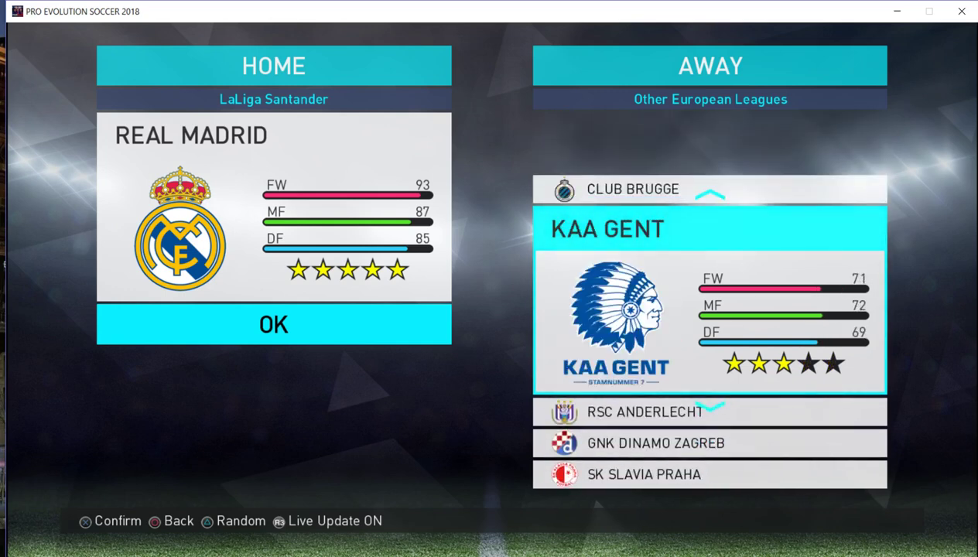
- Check the German clubs Borussia Dortmund, FC Schalke 04 and Rasen Ballsport Leipzig among the Other European Leagues teams
key("Down")
key("Down")
key("Down")
key("Down")
key("Down")
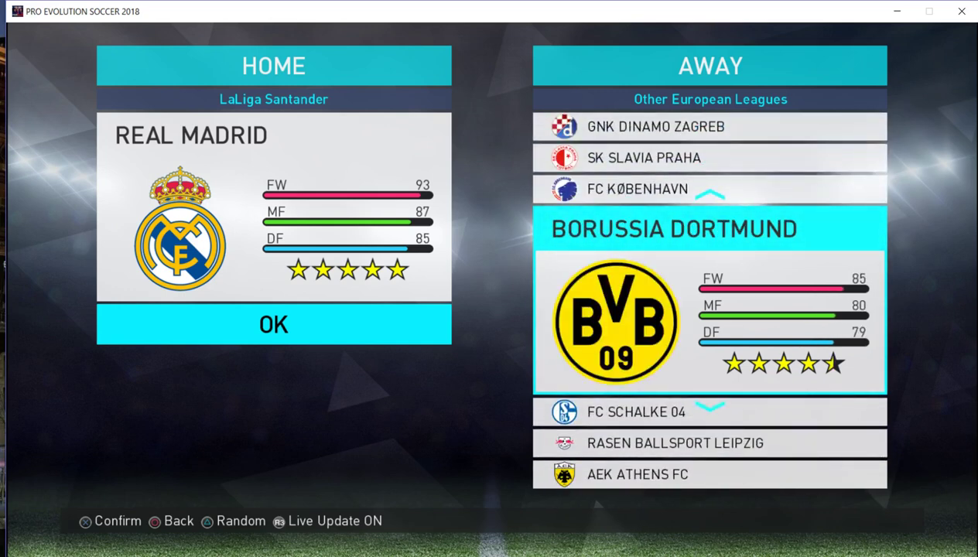
key("Down")
key("Up")
key("Down")
key("Down")
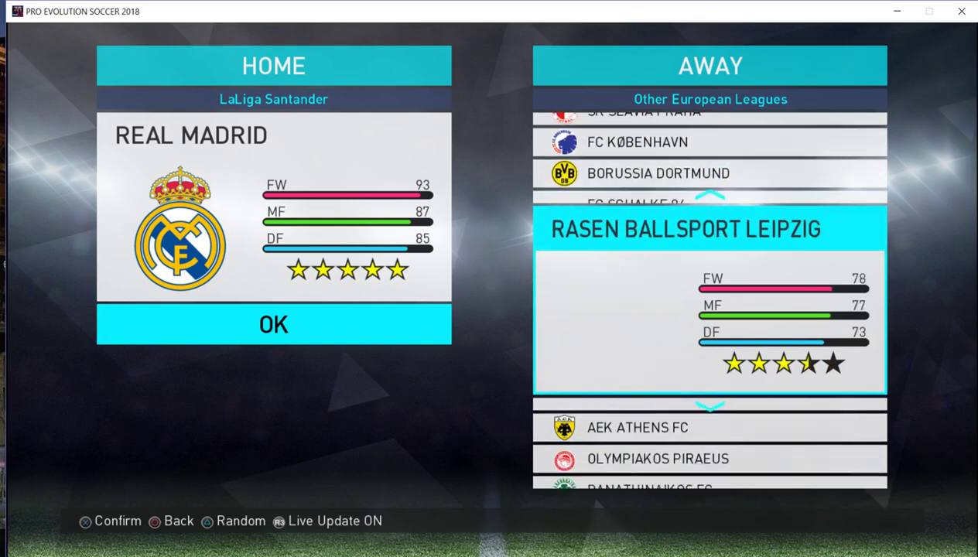
key("Down")
key("Down")
- View the teams of the PEU League, which carries the Bundesliga logo, and return to the away league list
key("Escape")
key("Up")
key("Return")
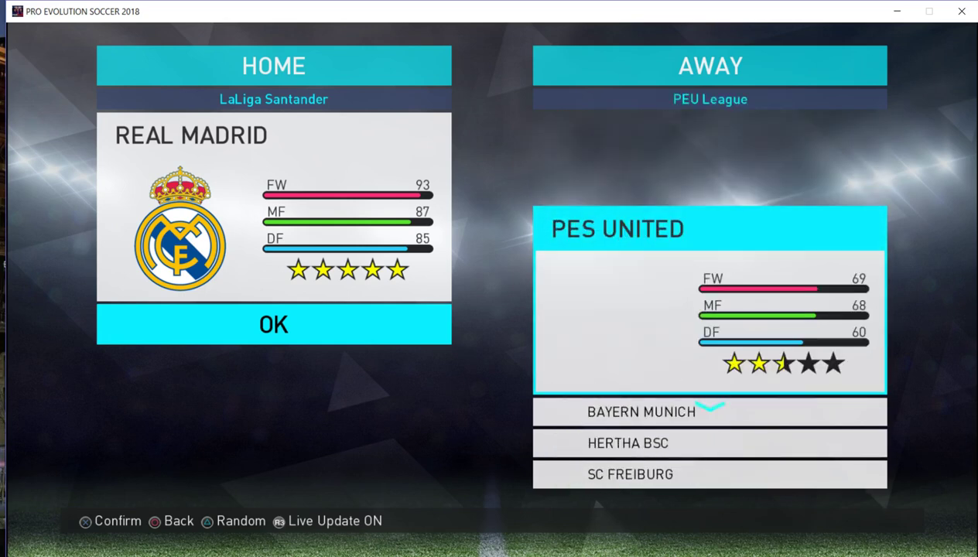
key("Down")
key("Down")
key("Escape")
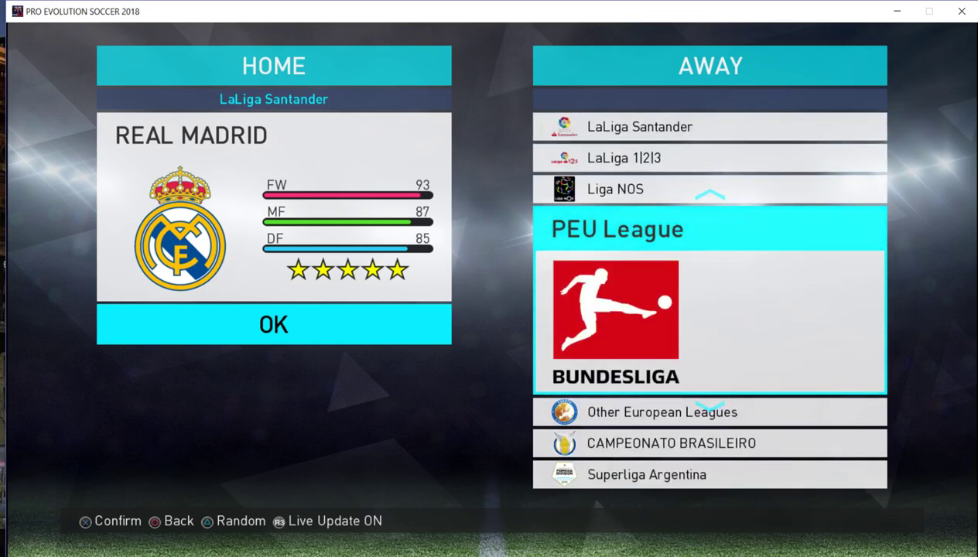
- Set the away league to Premier League and choose Tottenham Hotspur as the opponent
key("Up")
key("Up")
key("Up")
key("Up")
key("Up")
key("Up")
key("Up")
key("Up")
key("Up")
key("Up")
key("Return")
key("Down")
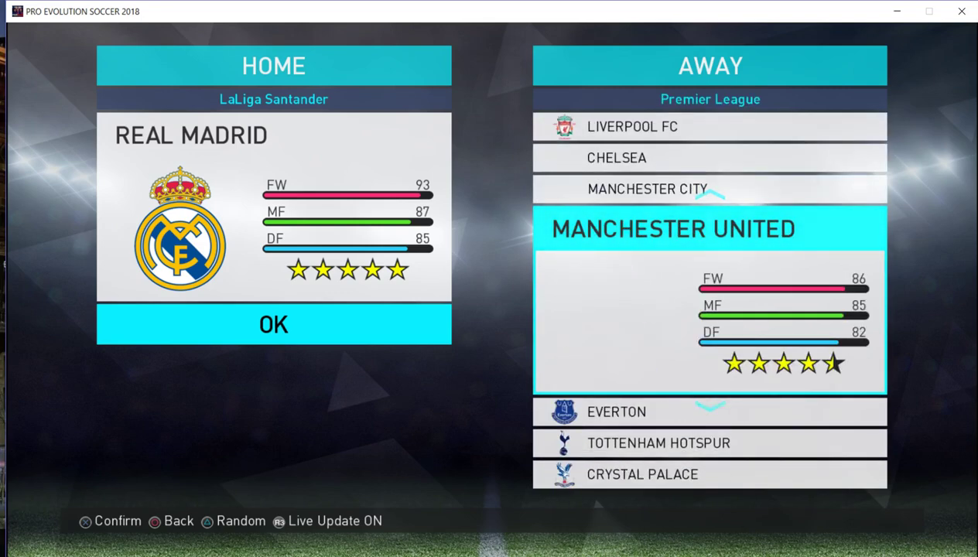
key("Down")
key("Down")
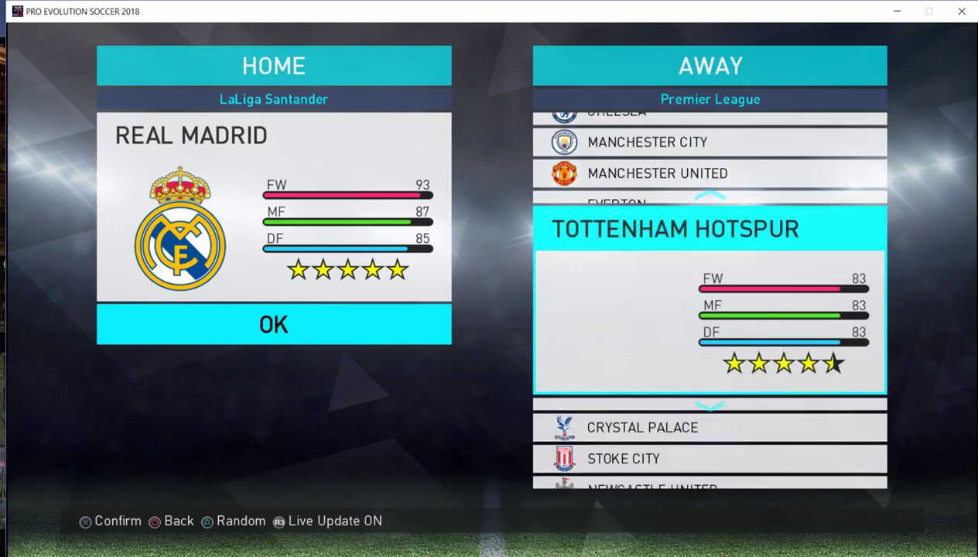
key("Return")
- Go through the Real Madrid and Tottenham Hotspur strips, choosing home strip 3/3 and away strip 1/4
key("Left")
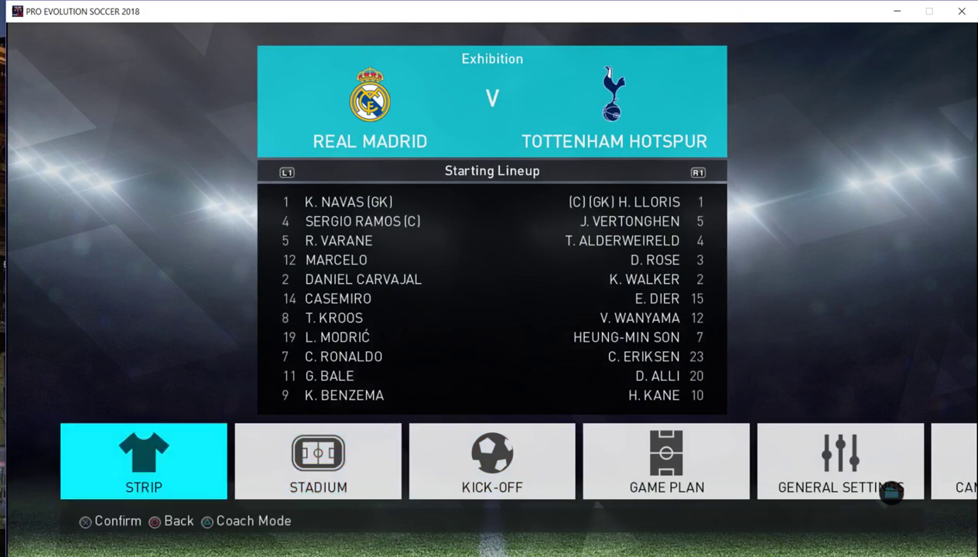
key("Return")
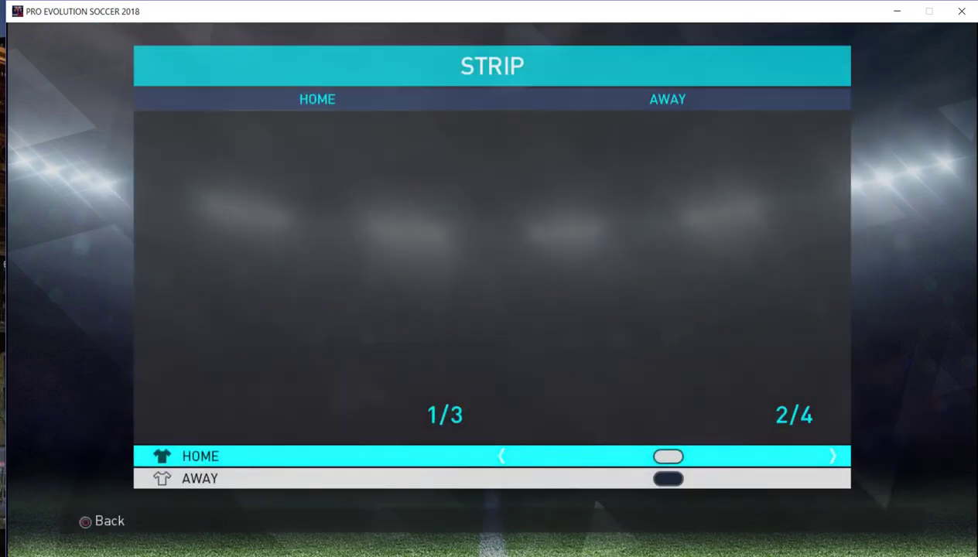
key("Right")
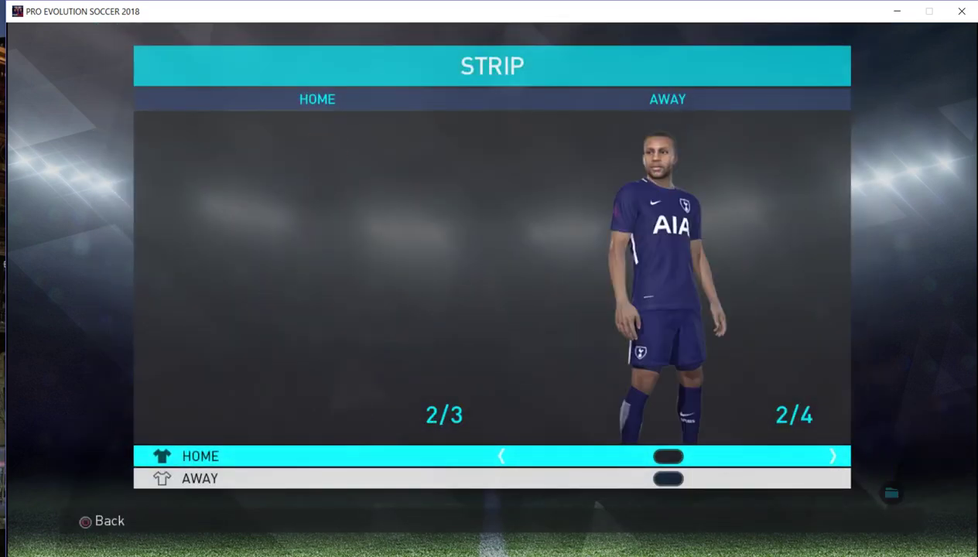
key("Right")
key("Down")
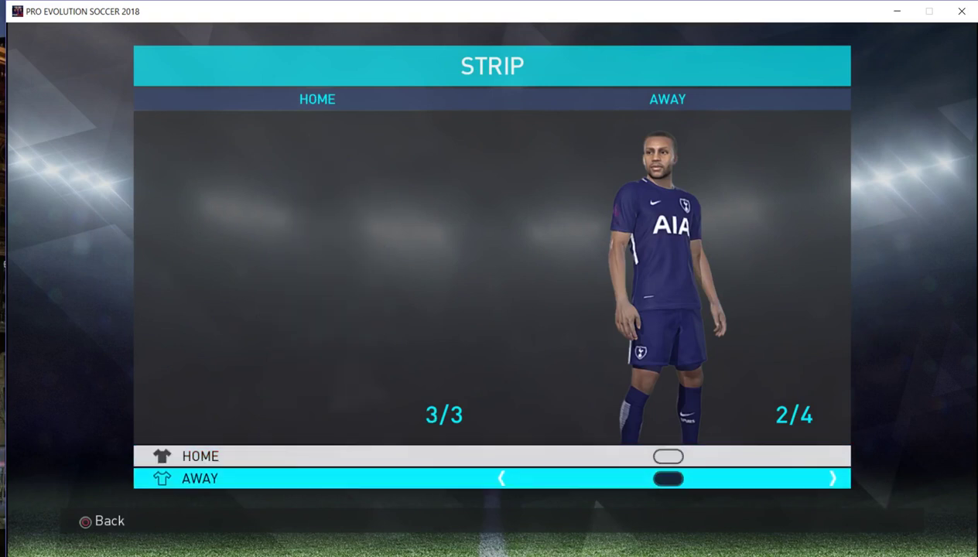
key("Right")
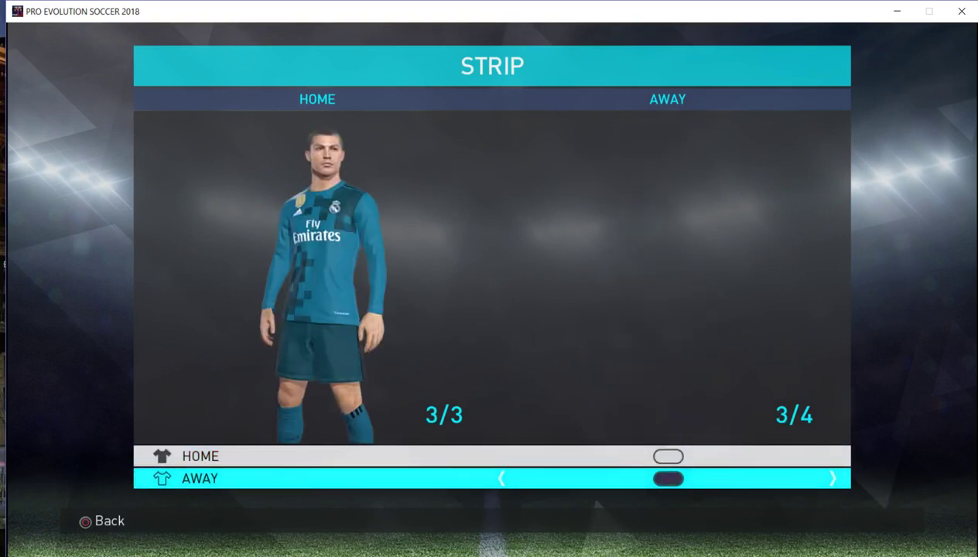
key("Right")
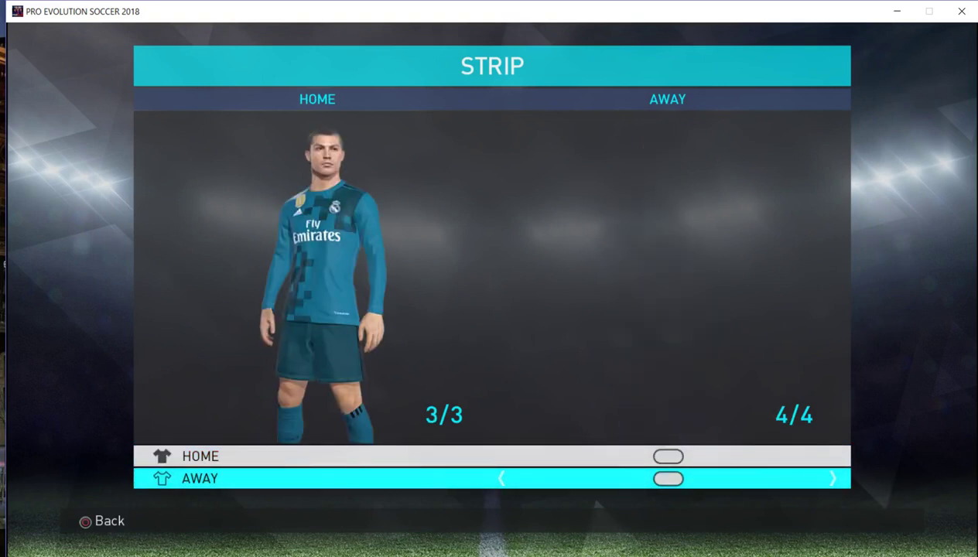
key("Right")
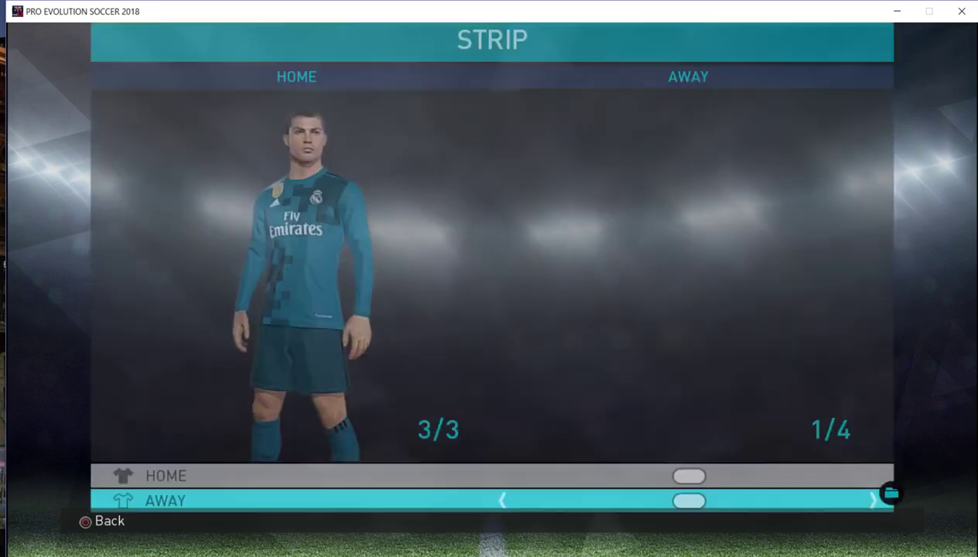
- Browse the available stadiums and choose Hoofdstad Stadion for the match
key("Right")
key("Return")
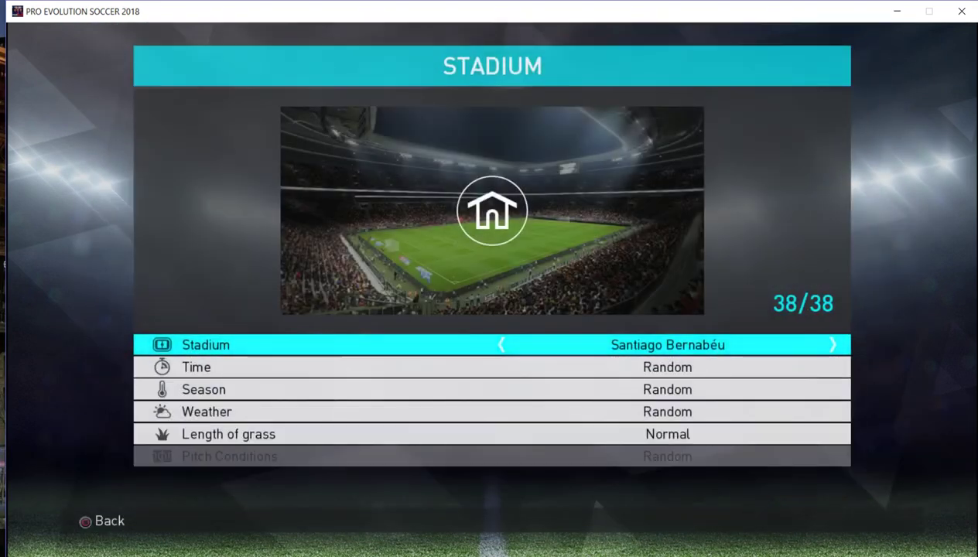
key("Right")
key("Right")
key("Right")
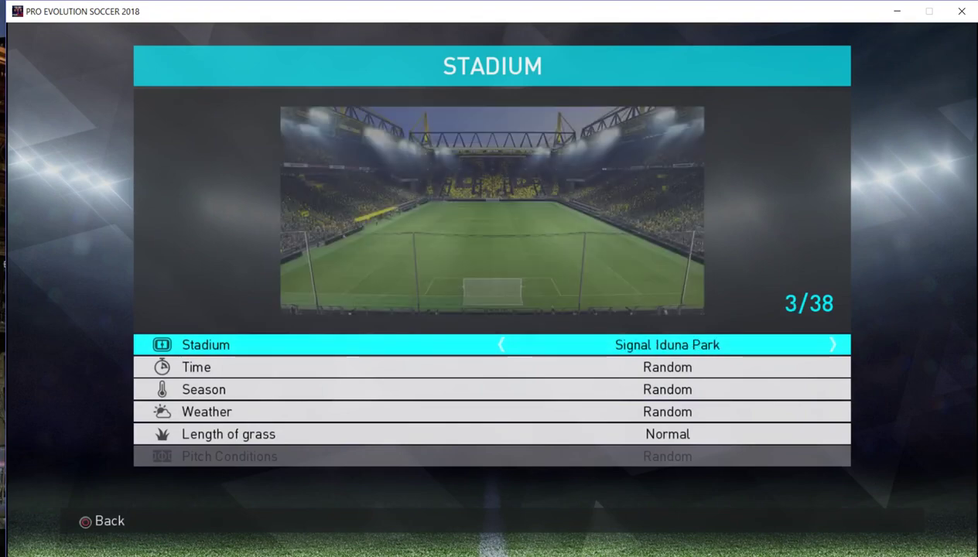
key("Right")
key("Right")
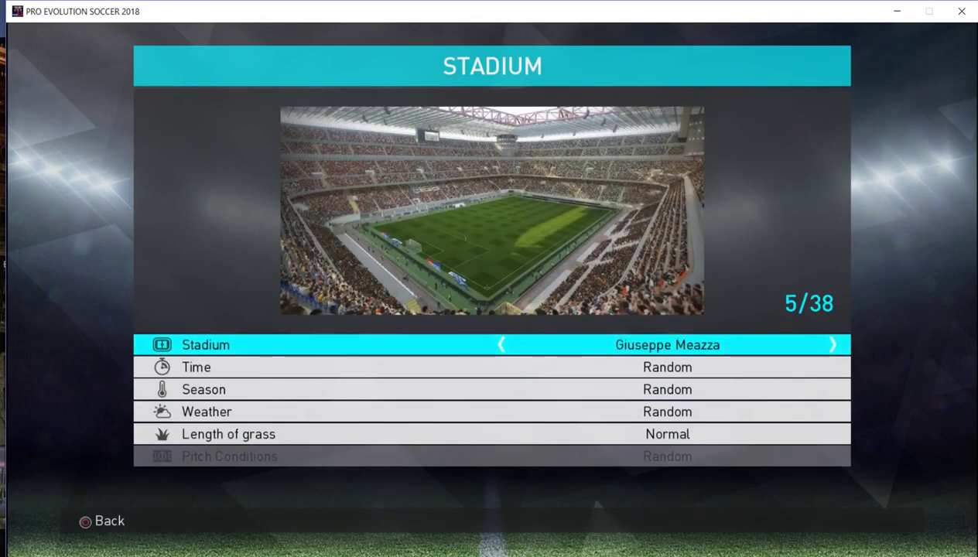
key("Right")
key("Right")
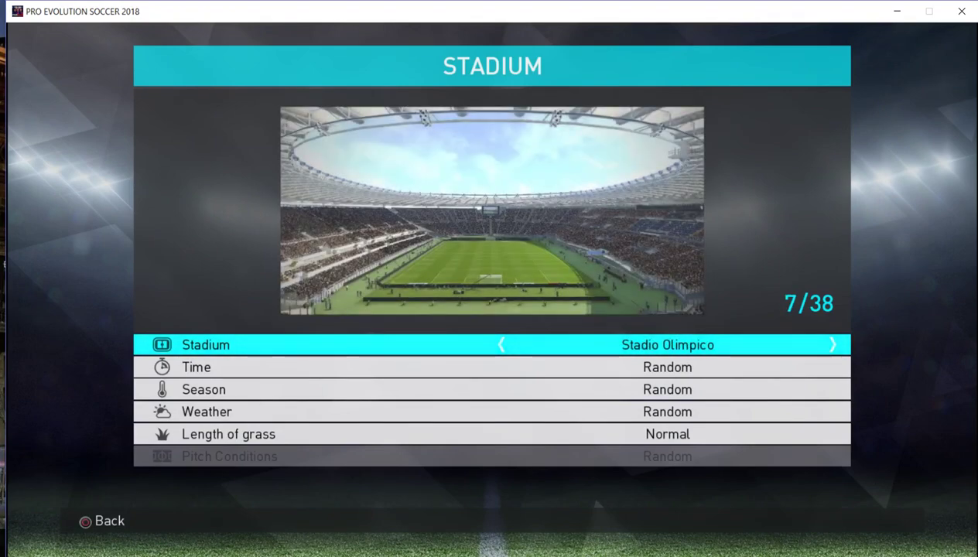
key("Right")
key("Right")
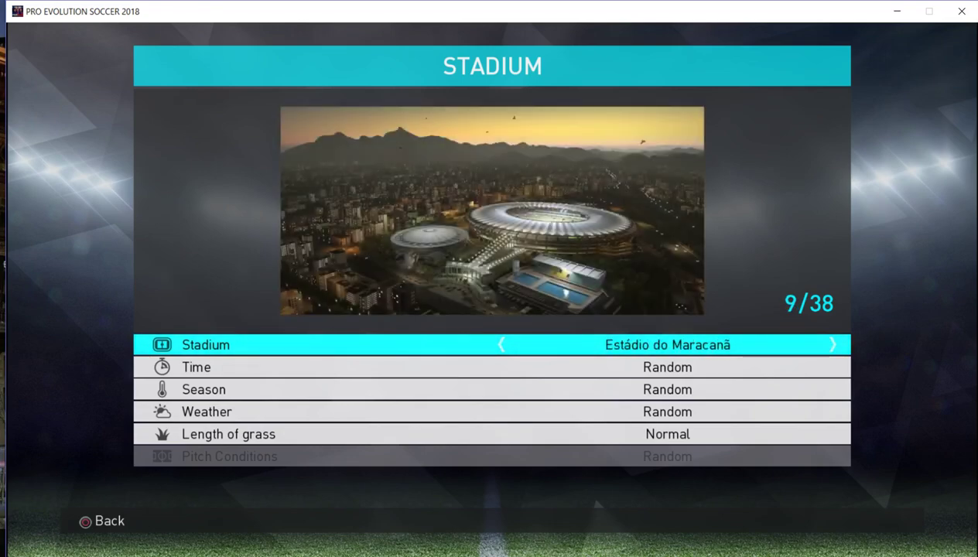
key("Right")
key("Right")
key("Right")
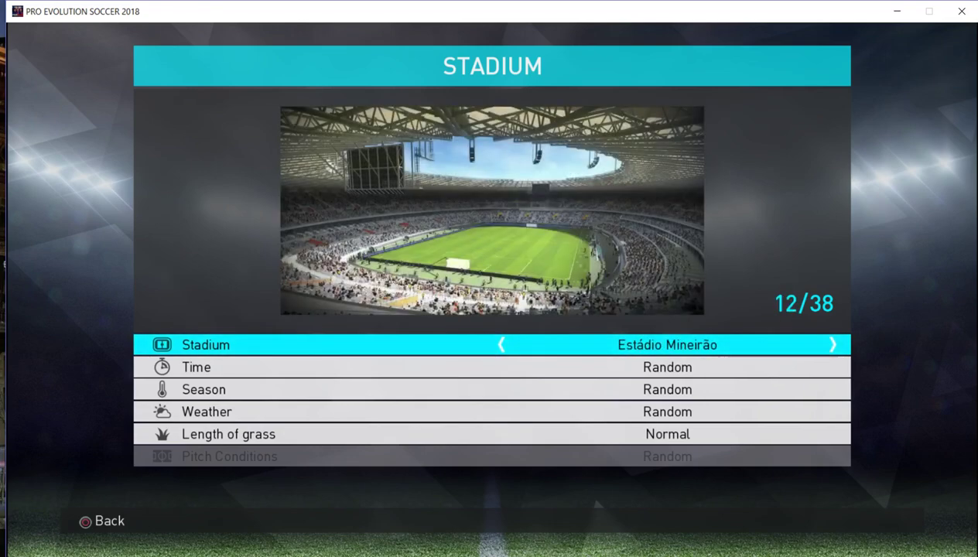
key("Right")
key("Right")
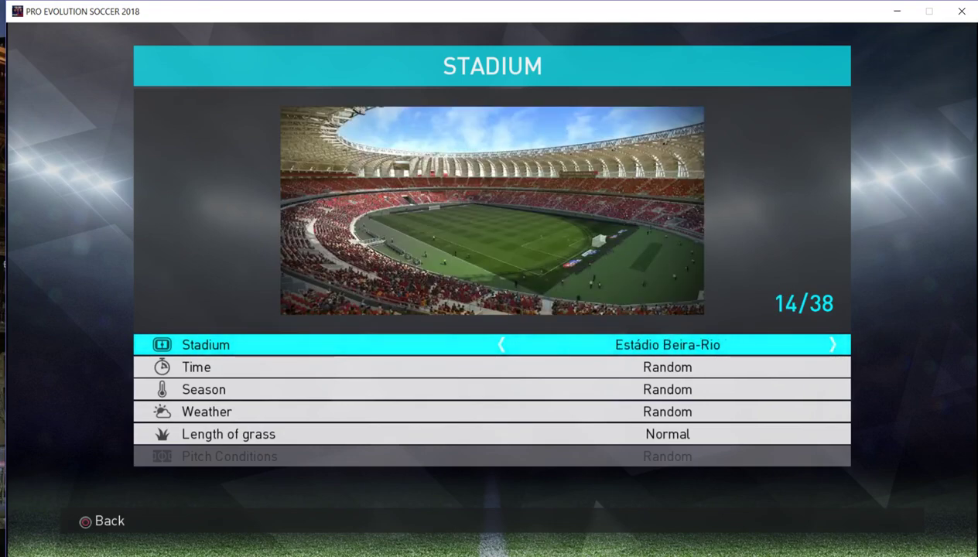
key("Right")
key("Right")
key("Right")
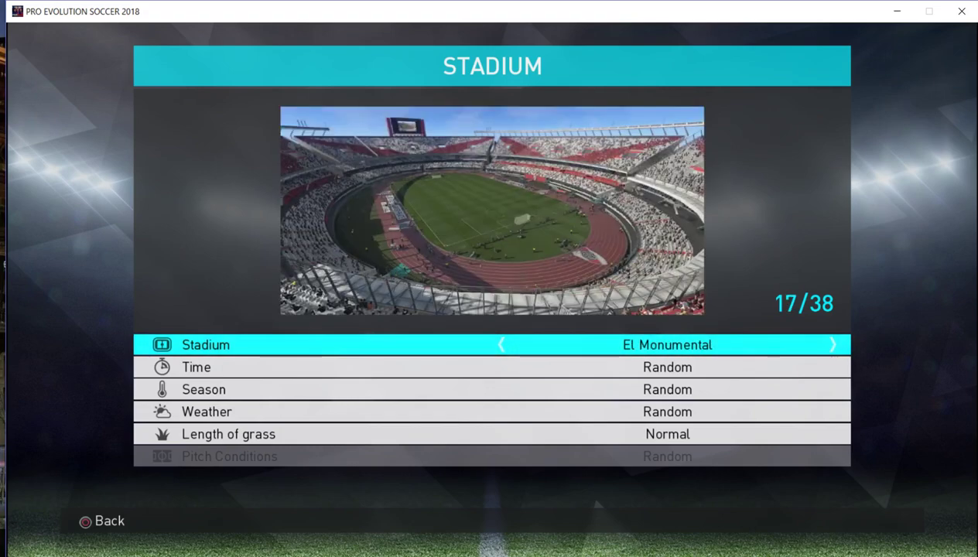
key("Right")
key("Right")
key("Right")
key("Right")
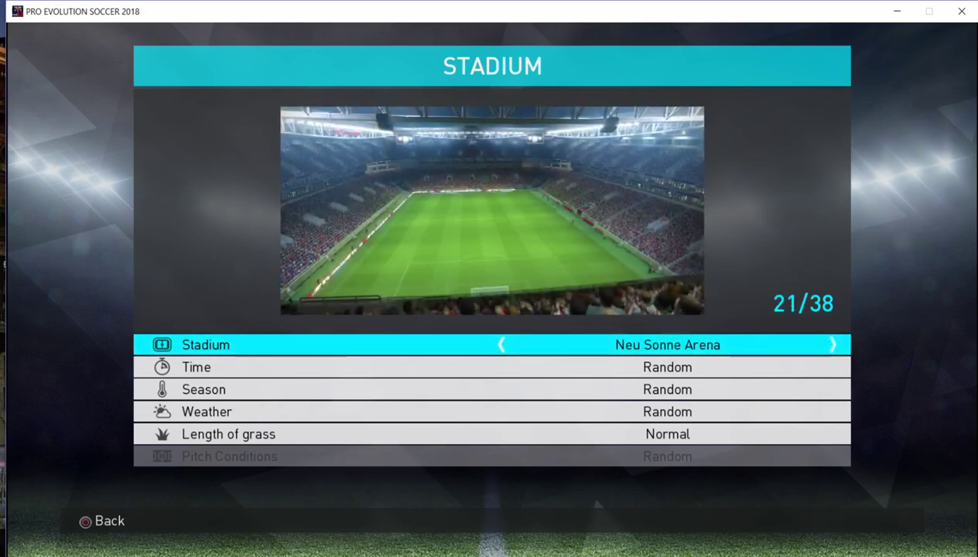
key("Right")
key("Right")
key("Return")
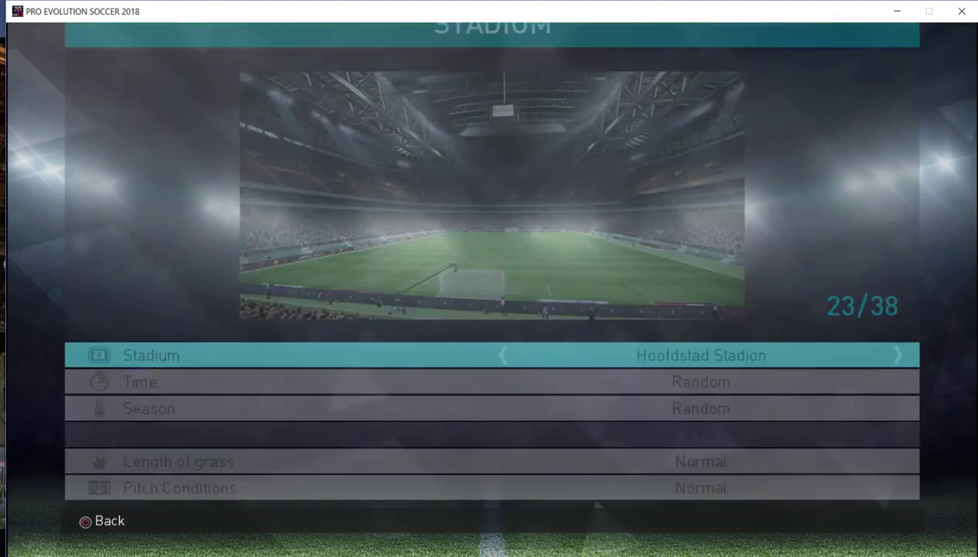
- Go through the pre-match options of the Exhibition match and open the general settings
key("Right")
key("Right")
key("Left")
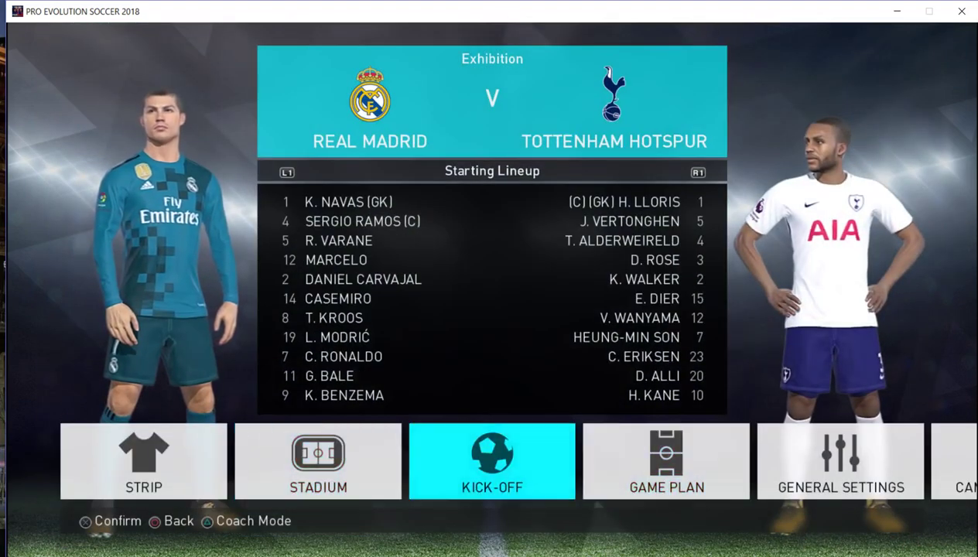
key("Right")
key("Right")
key("Right")
key("Right")
key("Left")
key("Left")
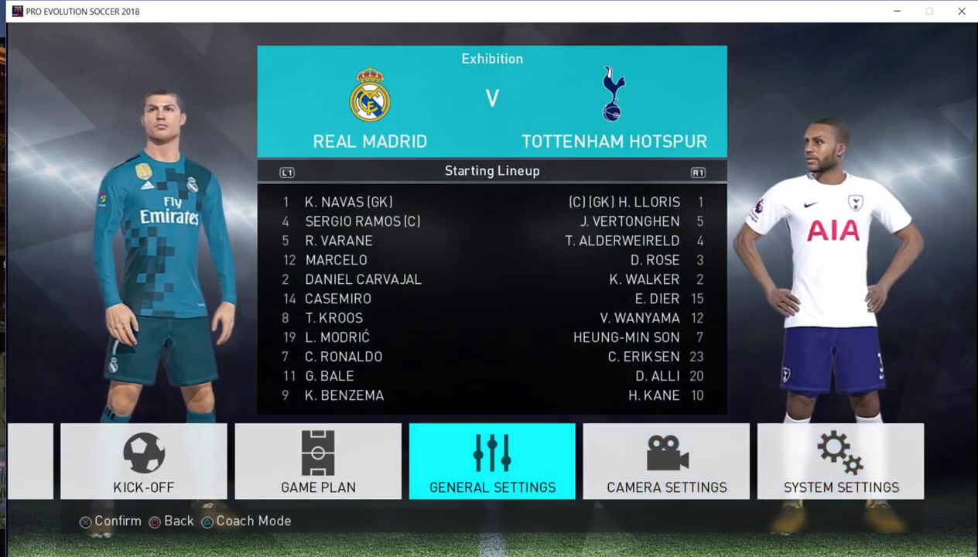
key("Return")
- Browse the available ball types for the match, from TRIPLETTA through Nike Ordem V 2017-18 Premier League to WE-PES 50's and beyond
key("Down")
key("Down")
key("Down")
key("Down")
key("Down")
key("Down")
key("Down")
key("Down")
key("Down")
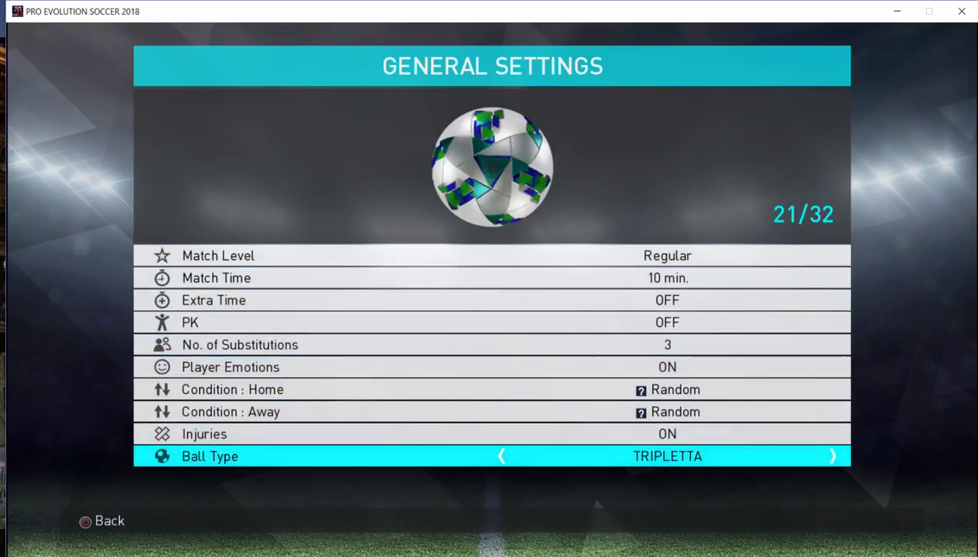
key("Right")
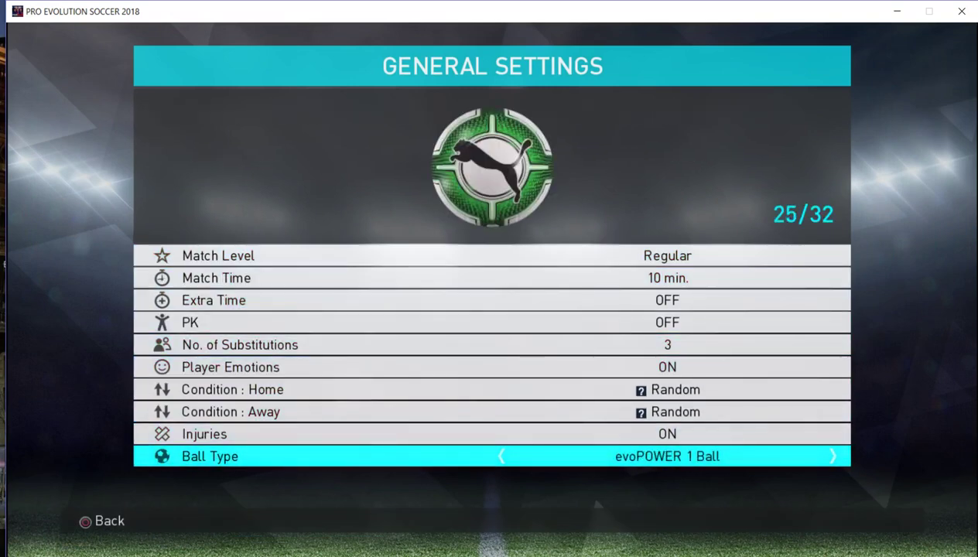
key("Right")
key("Right")
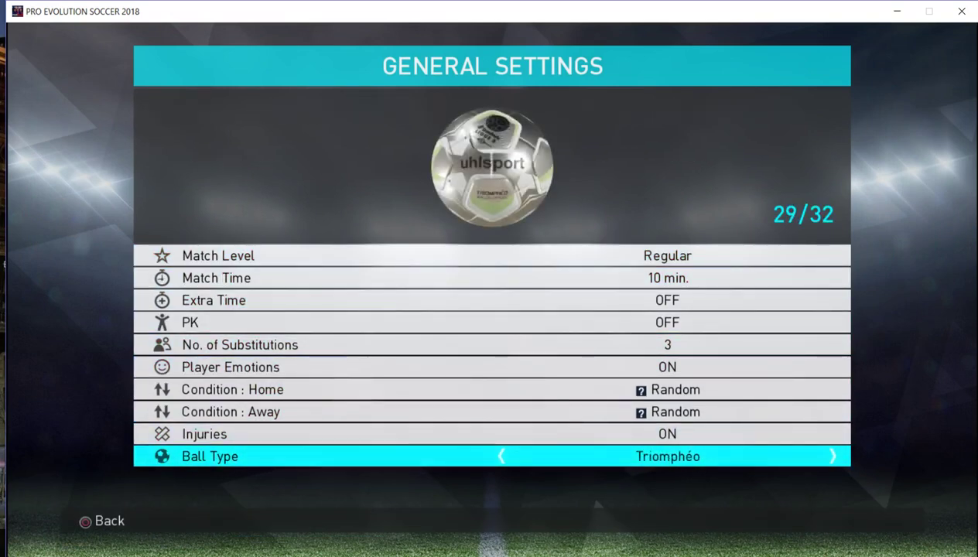
key("Right")
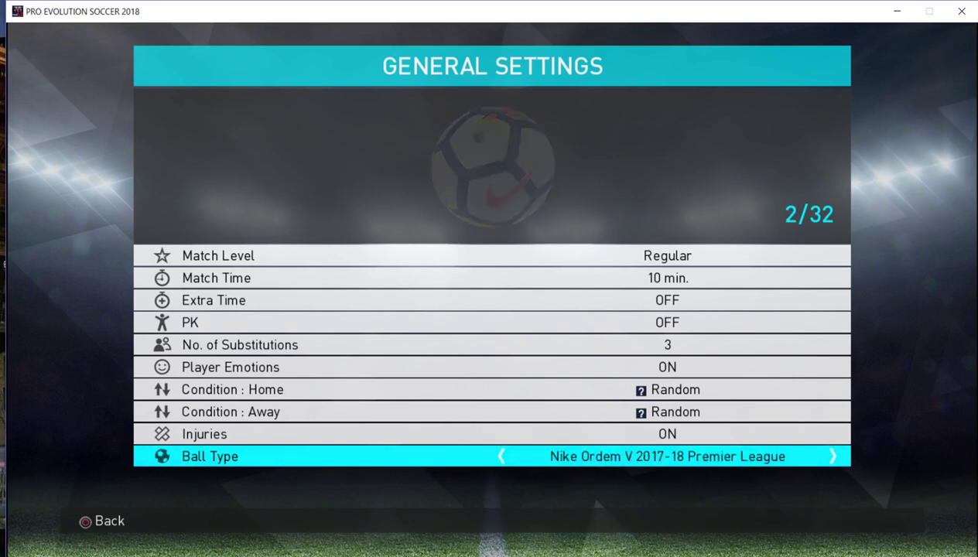
key("Right")
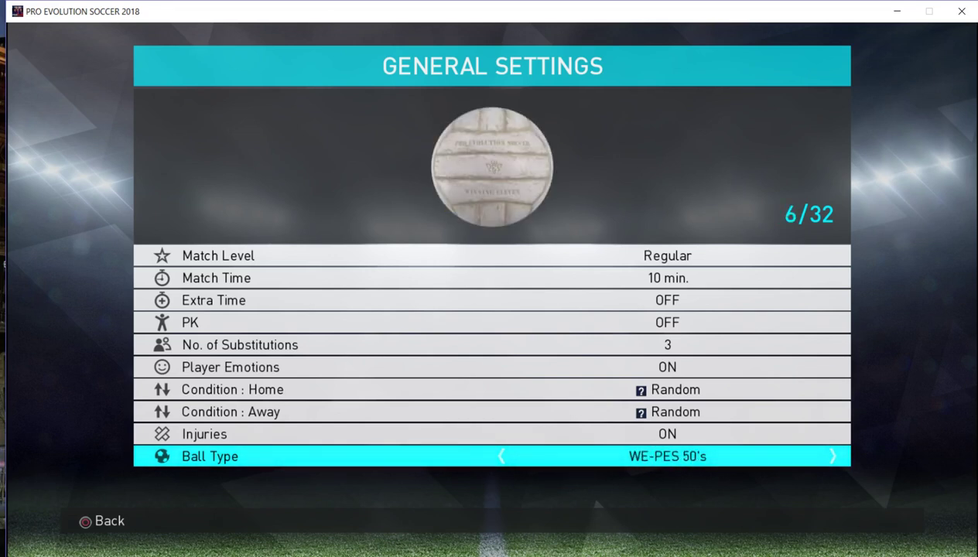
key("Right")
- Leave the general settings and confirm returning from the Exhibition match setup to the previous screen
key("Escape")
key("Escape")
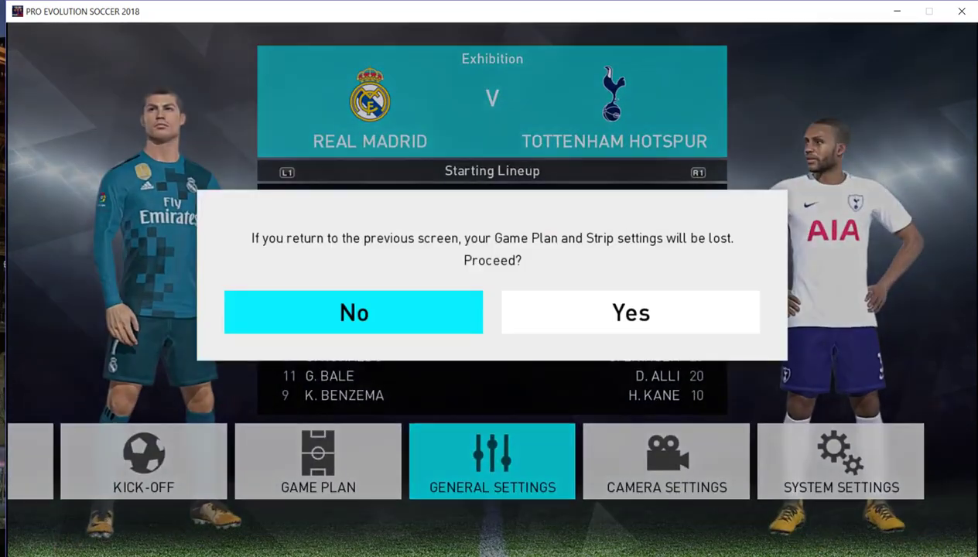
key("Right")
key("Return")
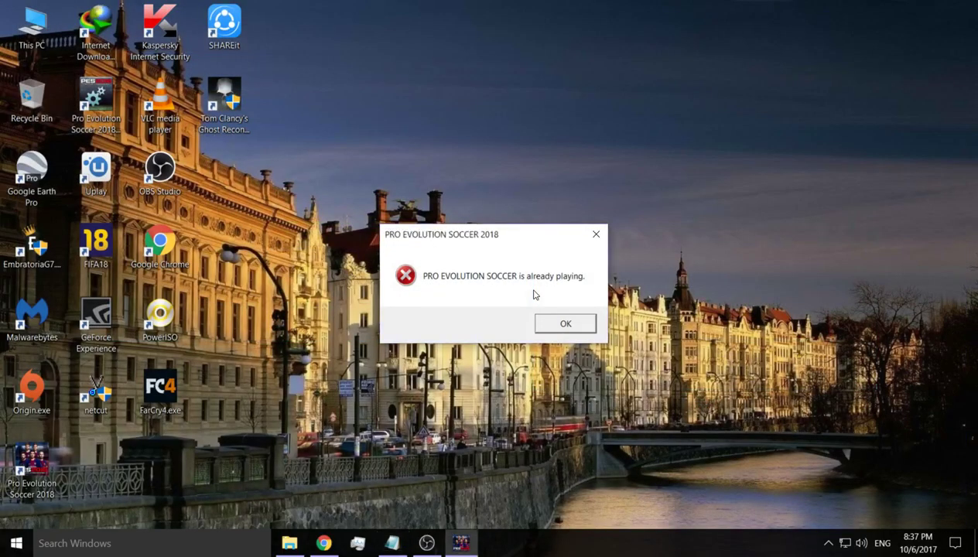
- Dismiss the game's error dialog and switch to Notepad, adding the closing line "thanks for watching see you next tutorials :)" below the notes
key("Return")
left_click(391, 543)
key("Return")
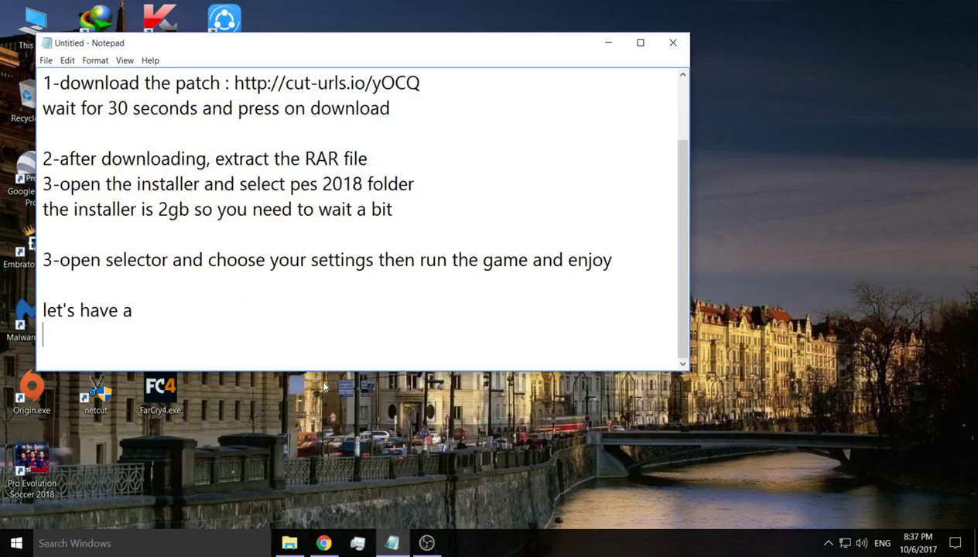
key("BackSpace")
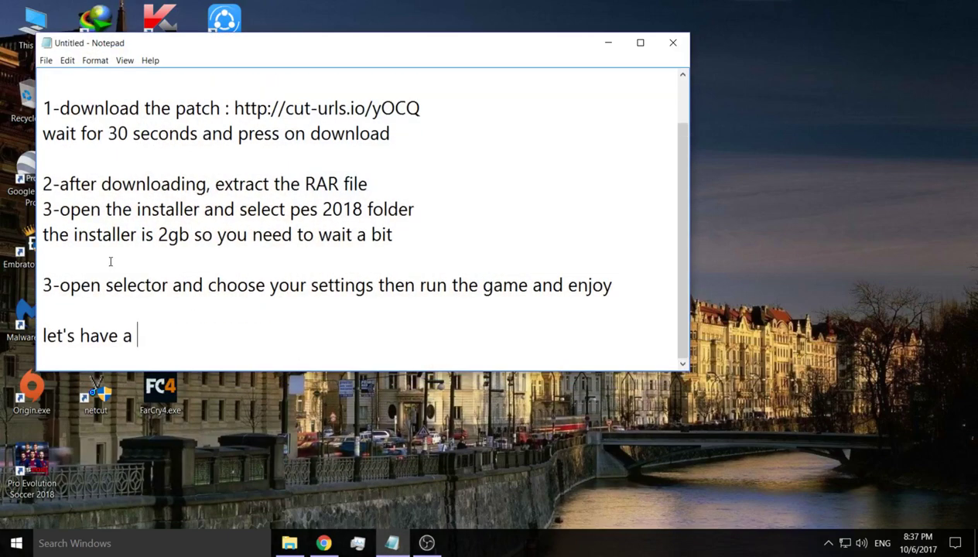
key("Return")
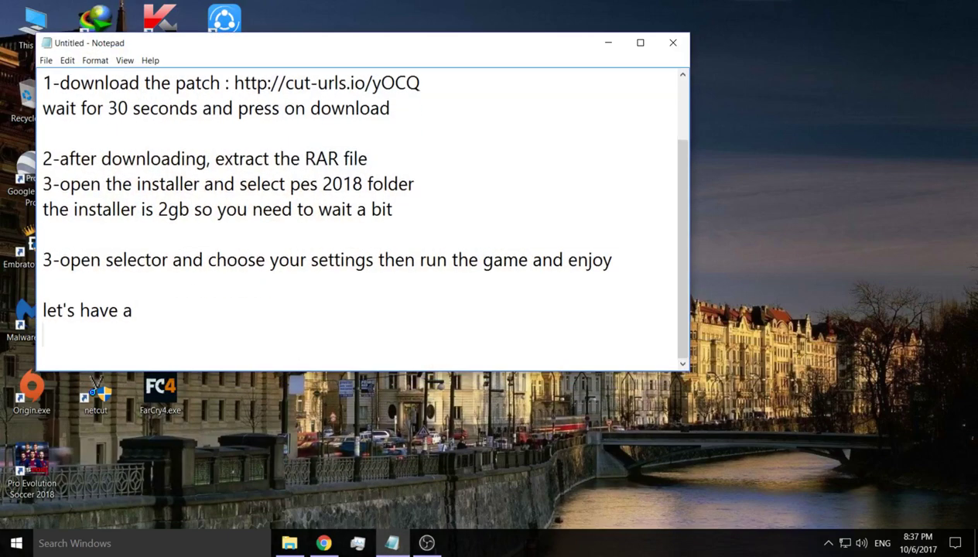
key("Return")
type("thank")
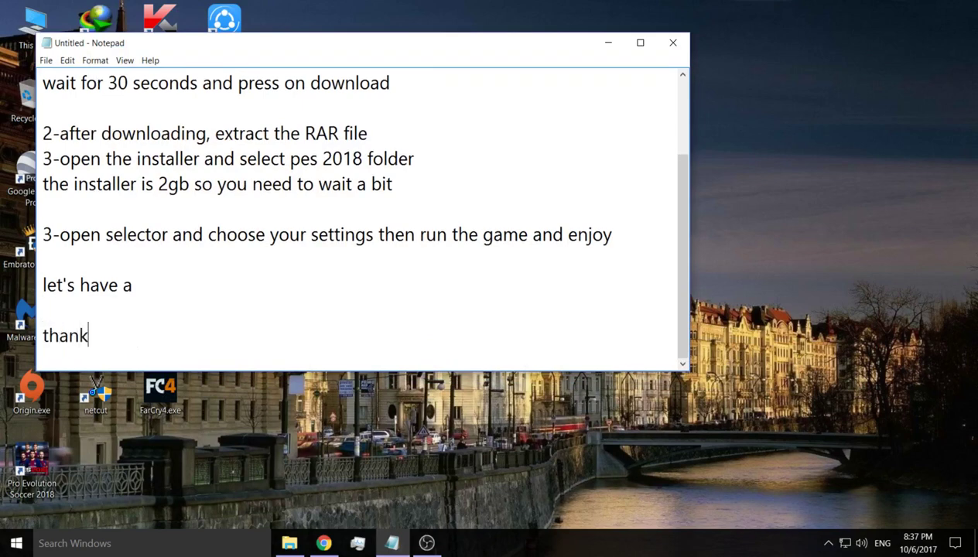
type("s for watchi")
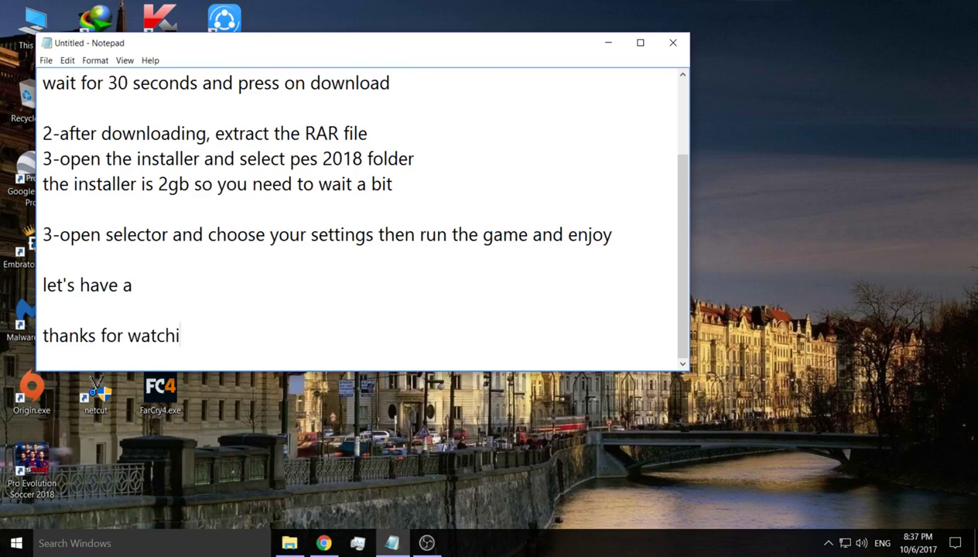
type("ng see")
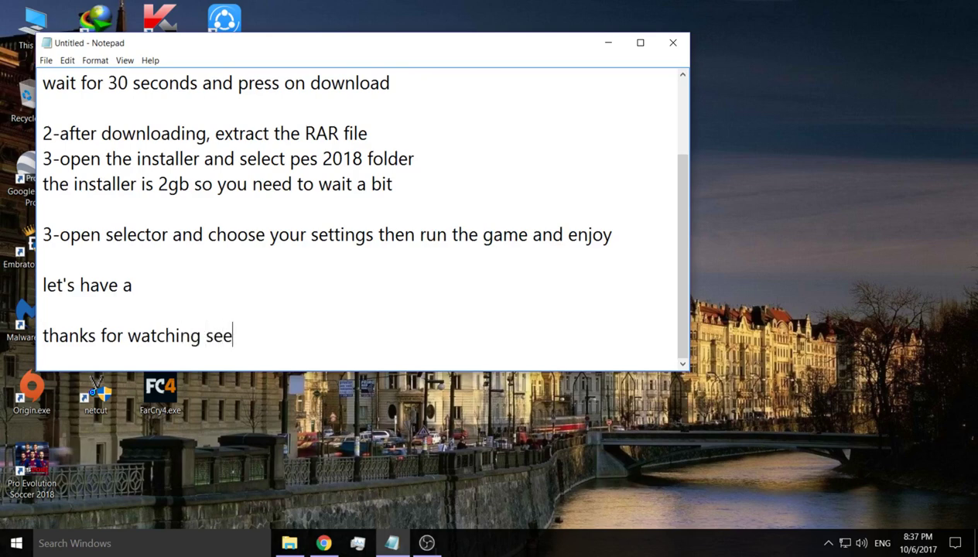
type(" you next")
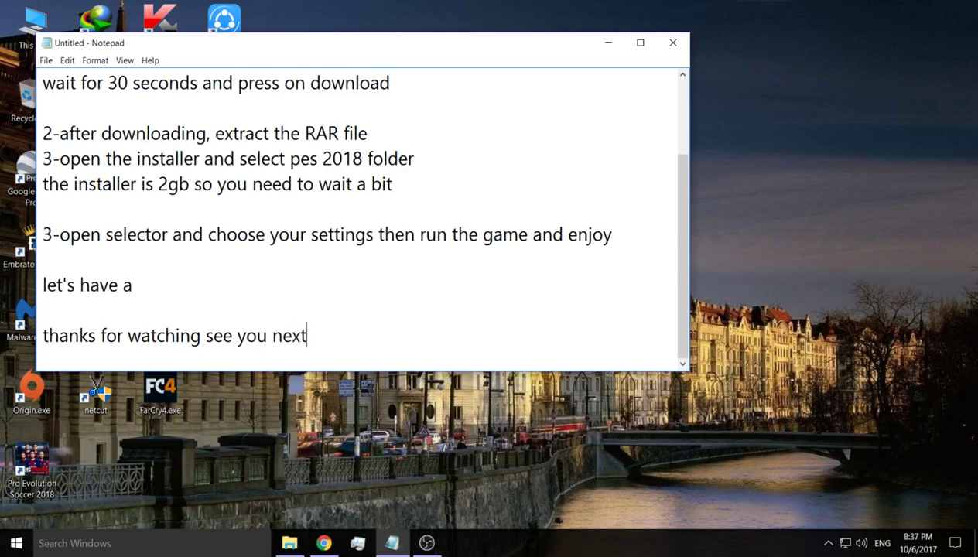
type(" tutoria")
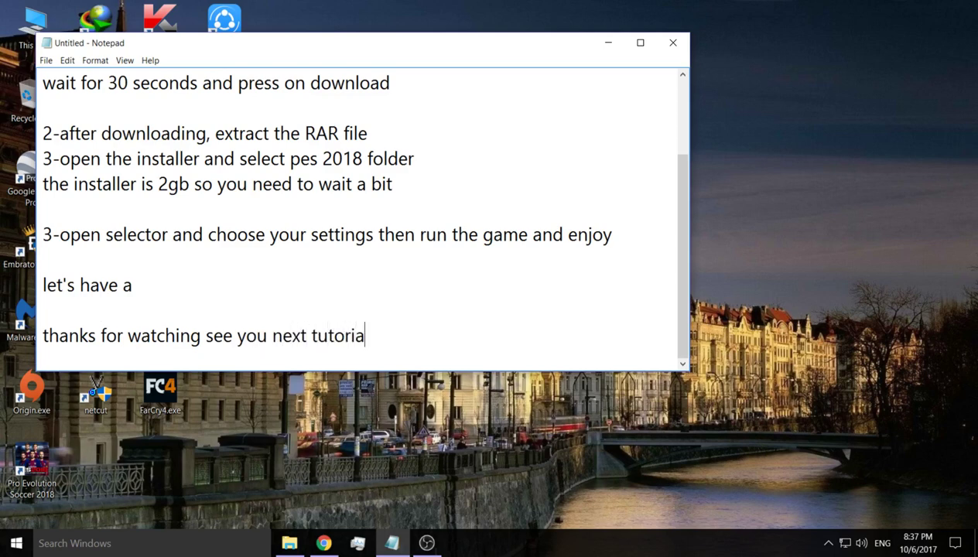
type("ls :)")
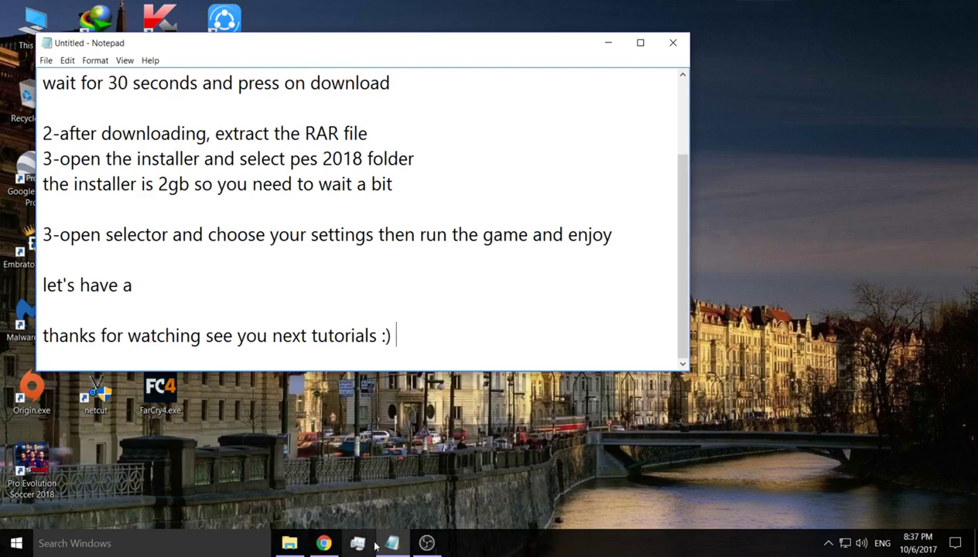
- Switch to OBS Studio to end the screen recording
left_click(427, 544)
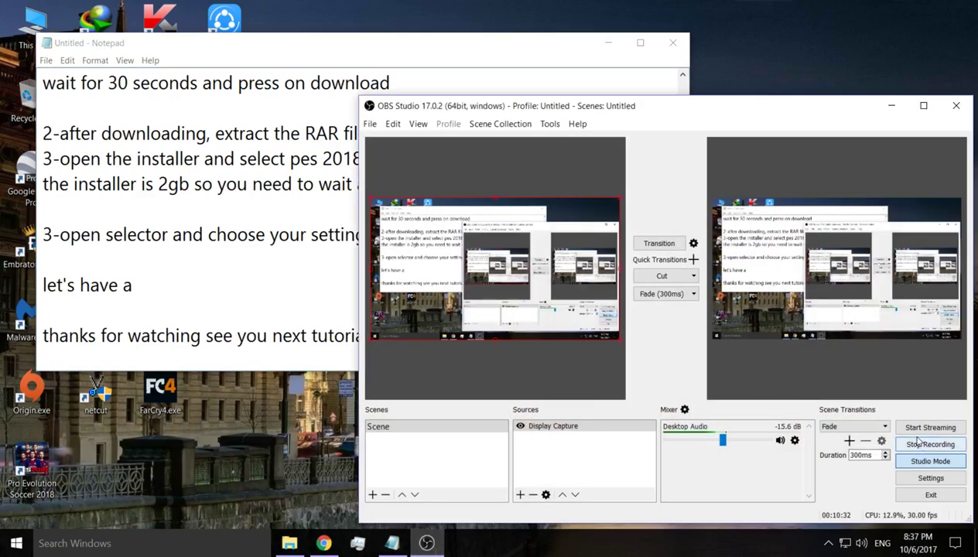